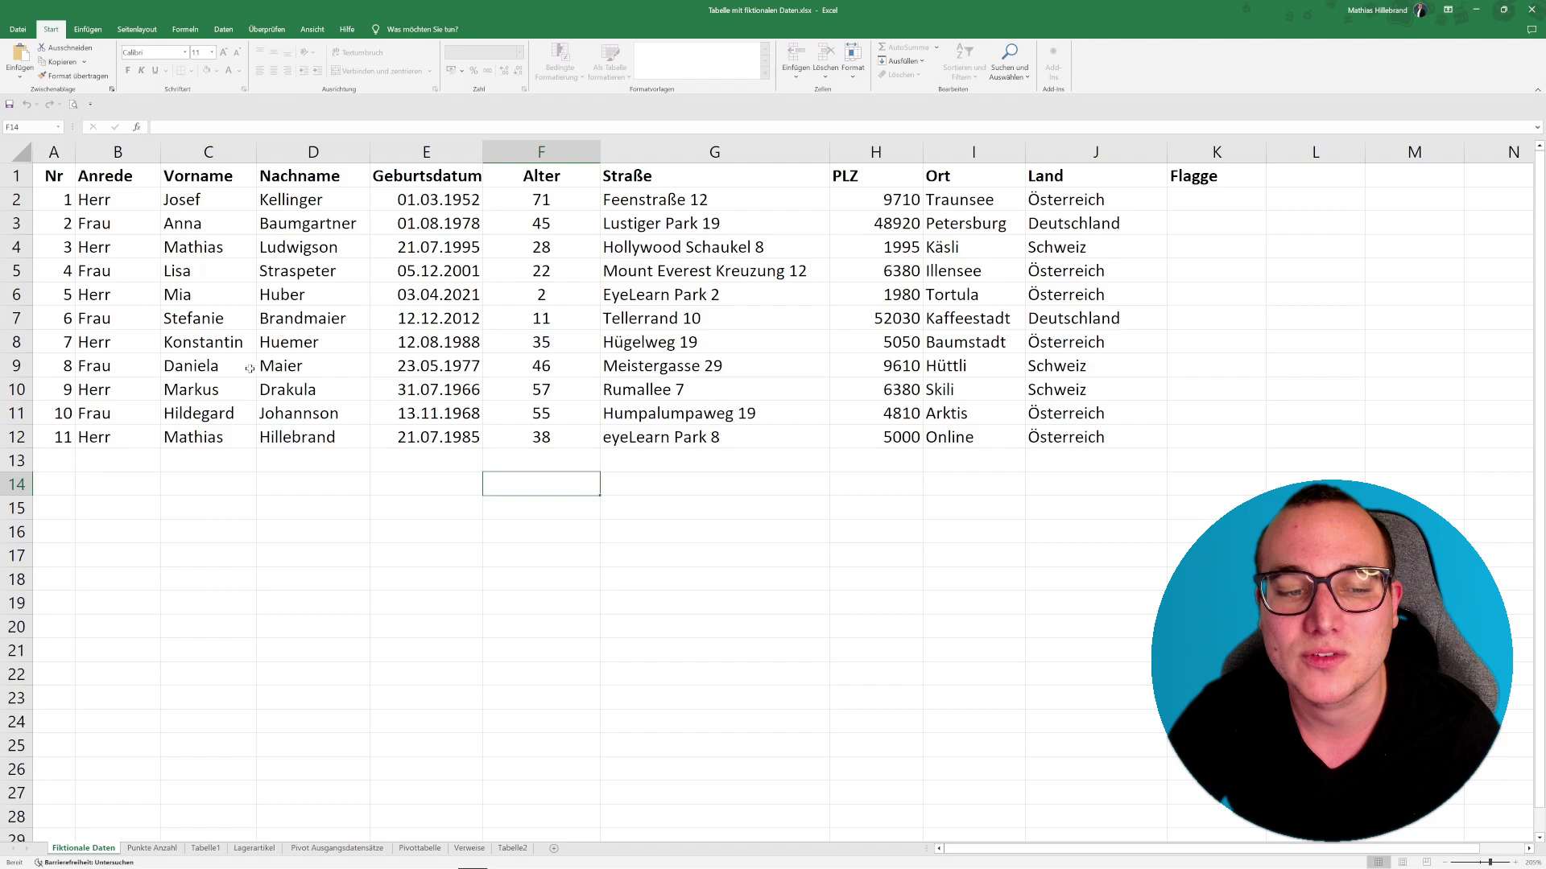
Select a block of the table and an empty cell, then show the Überprüfen (Review) tab.
{"action": "left_click_drag", "start_coordinate": [117, 555], "coordinate": [1014, 270]}
{"action": "left_click", "coordinate": [548, 499]}
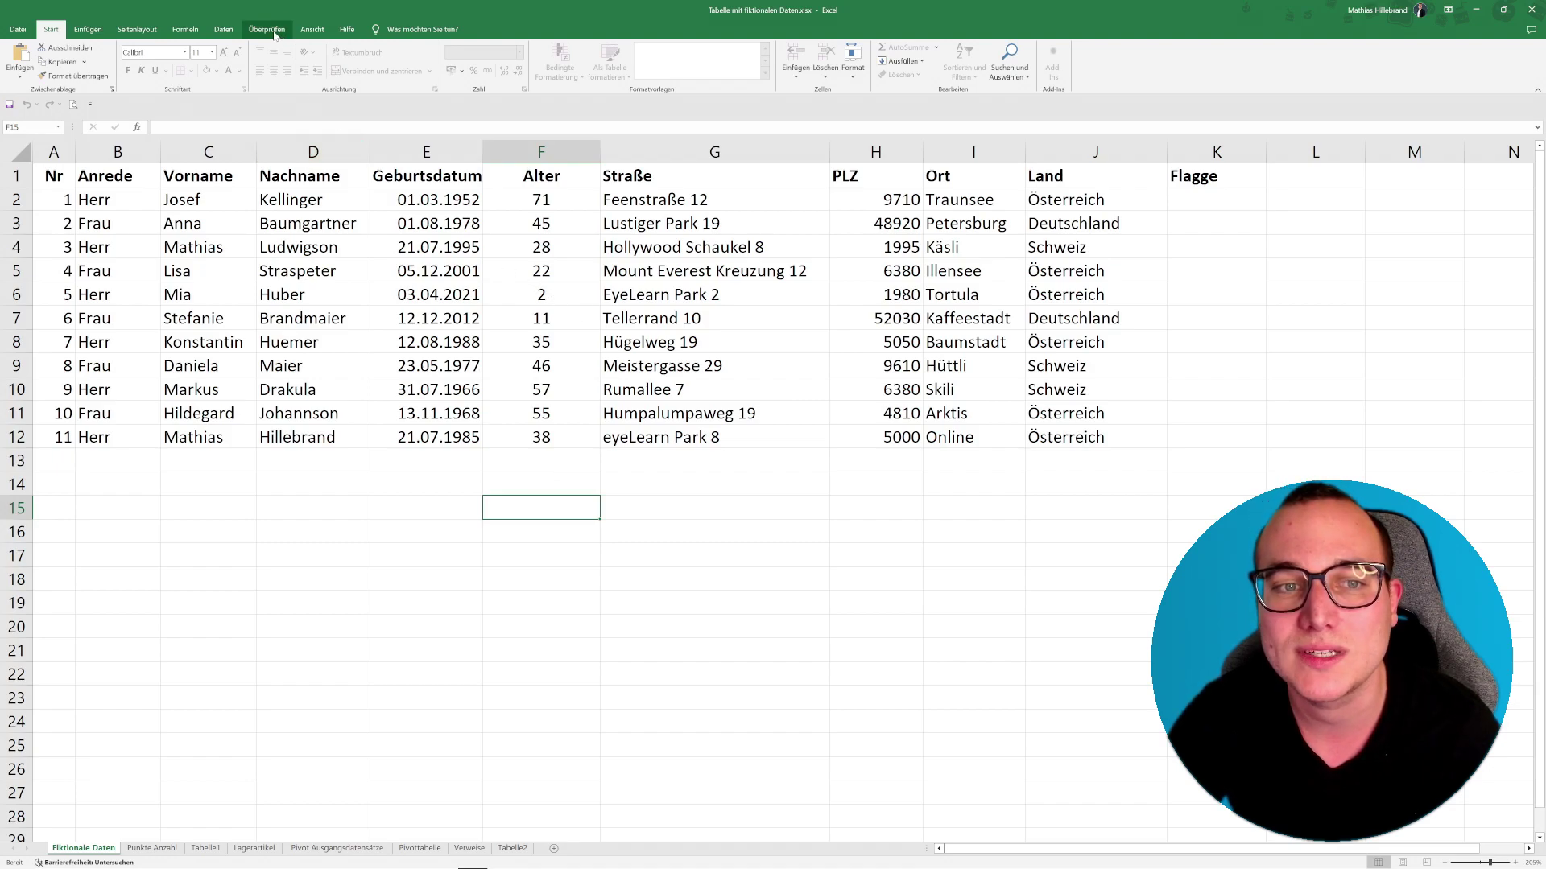
{"action": "left_click", "coordinate": [270, 30]}
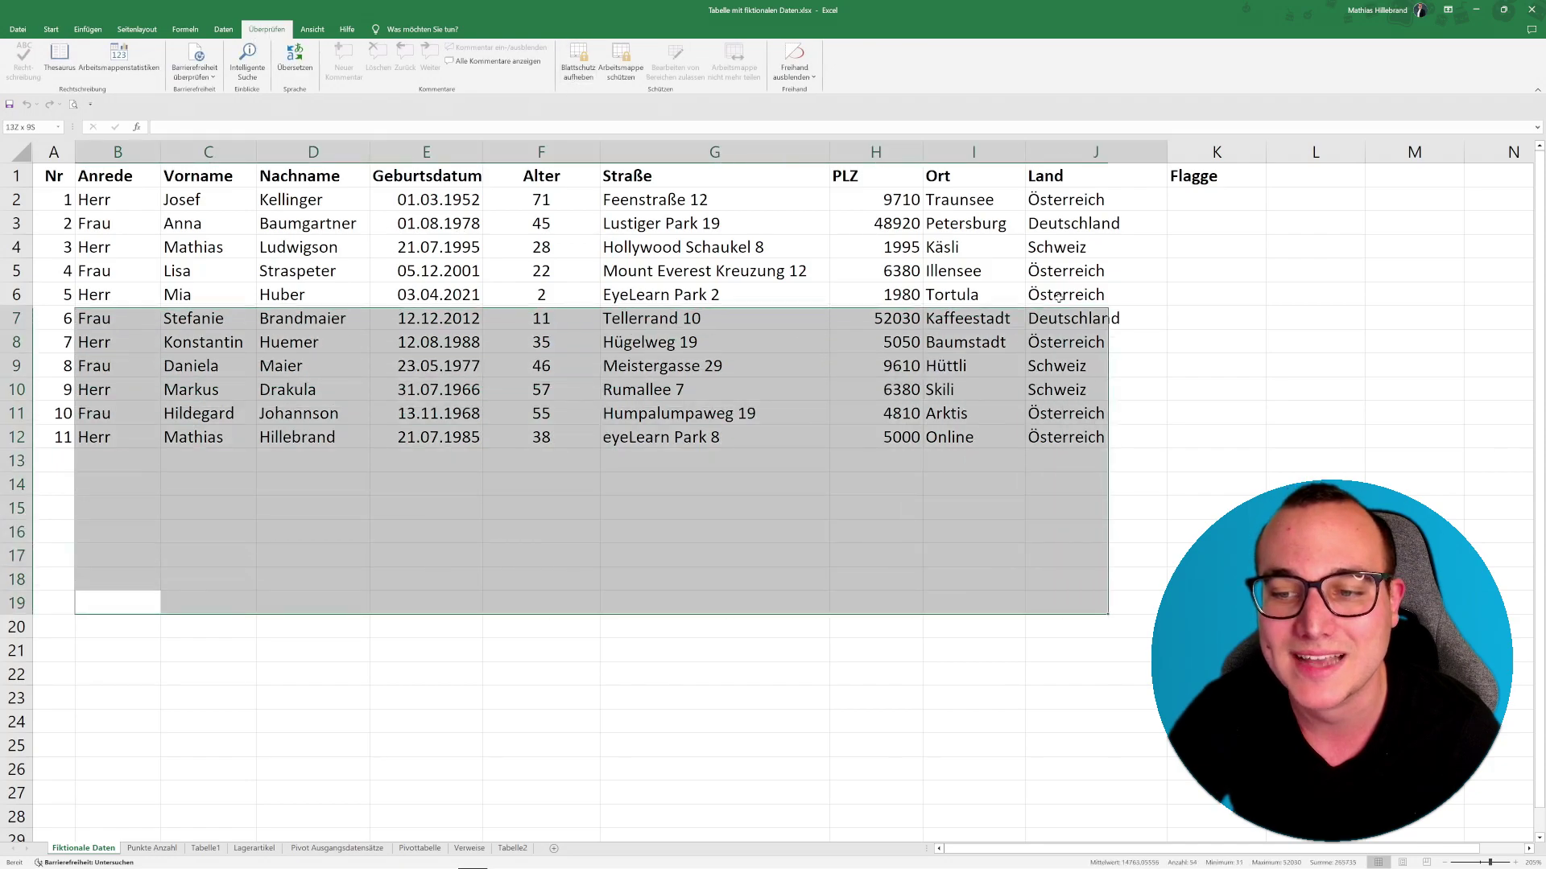
Attempt to edit table cells and dismiss the protected-sheet warning that refuses the change.
{"action": "left_click_drag", "start_coordinate": [157, 600], "coordinate": [1095, 271]}
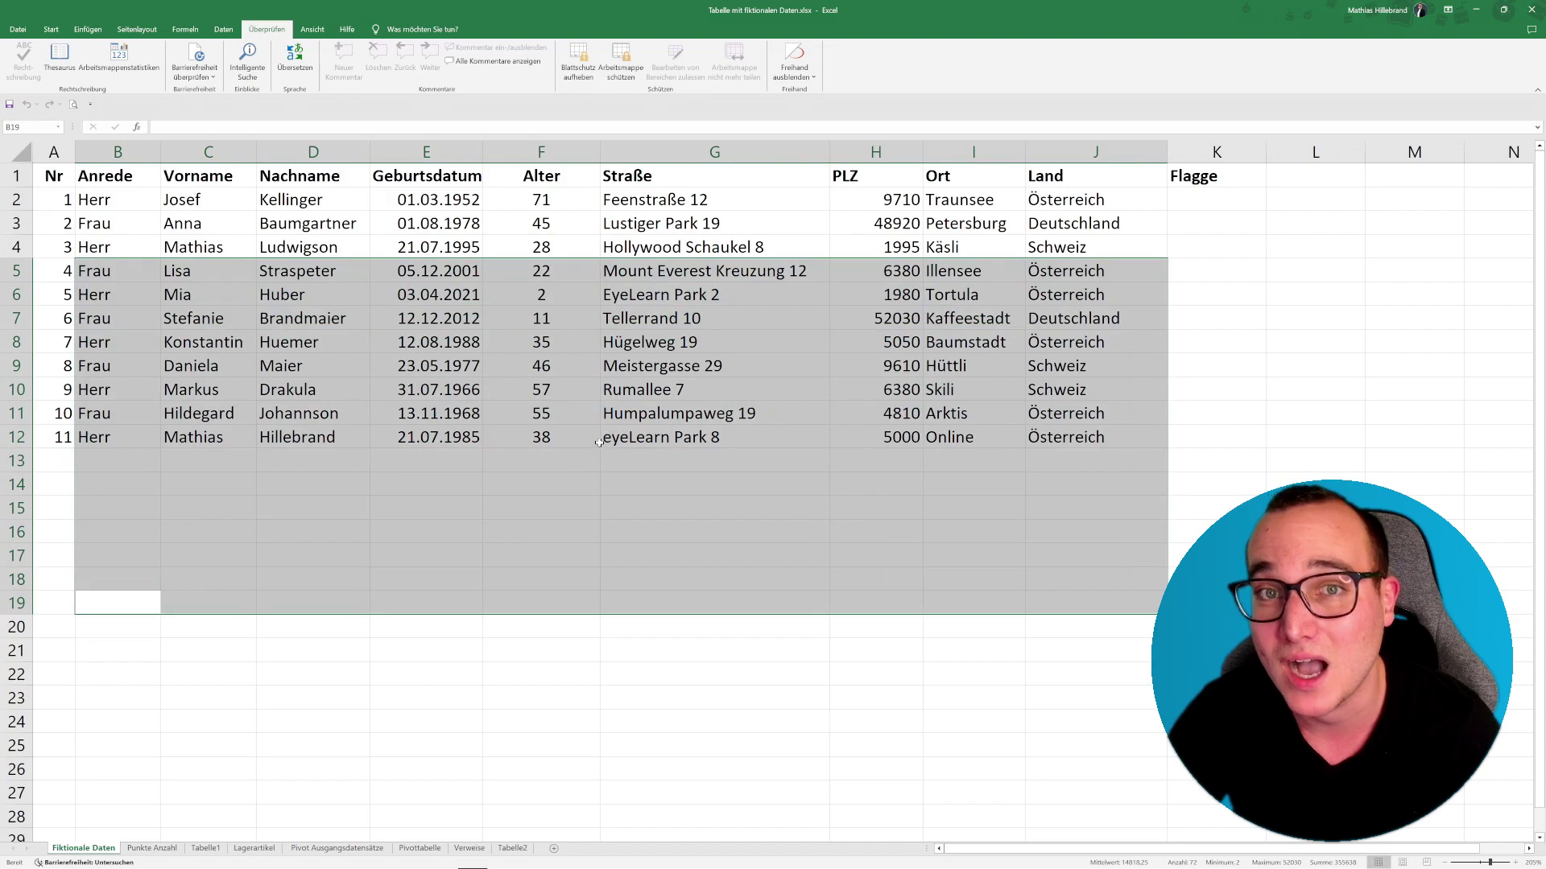
{"action": "left_click", "coordinate": [526, 481]}
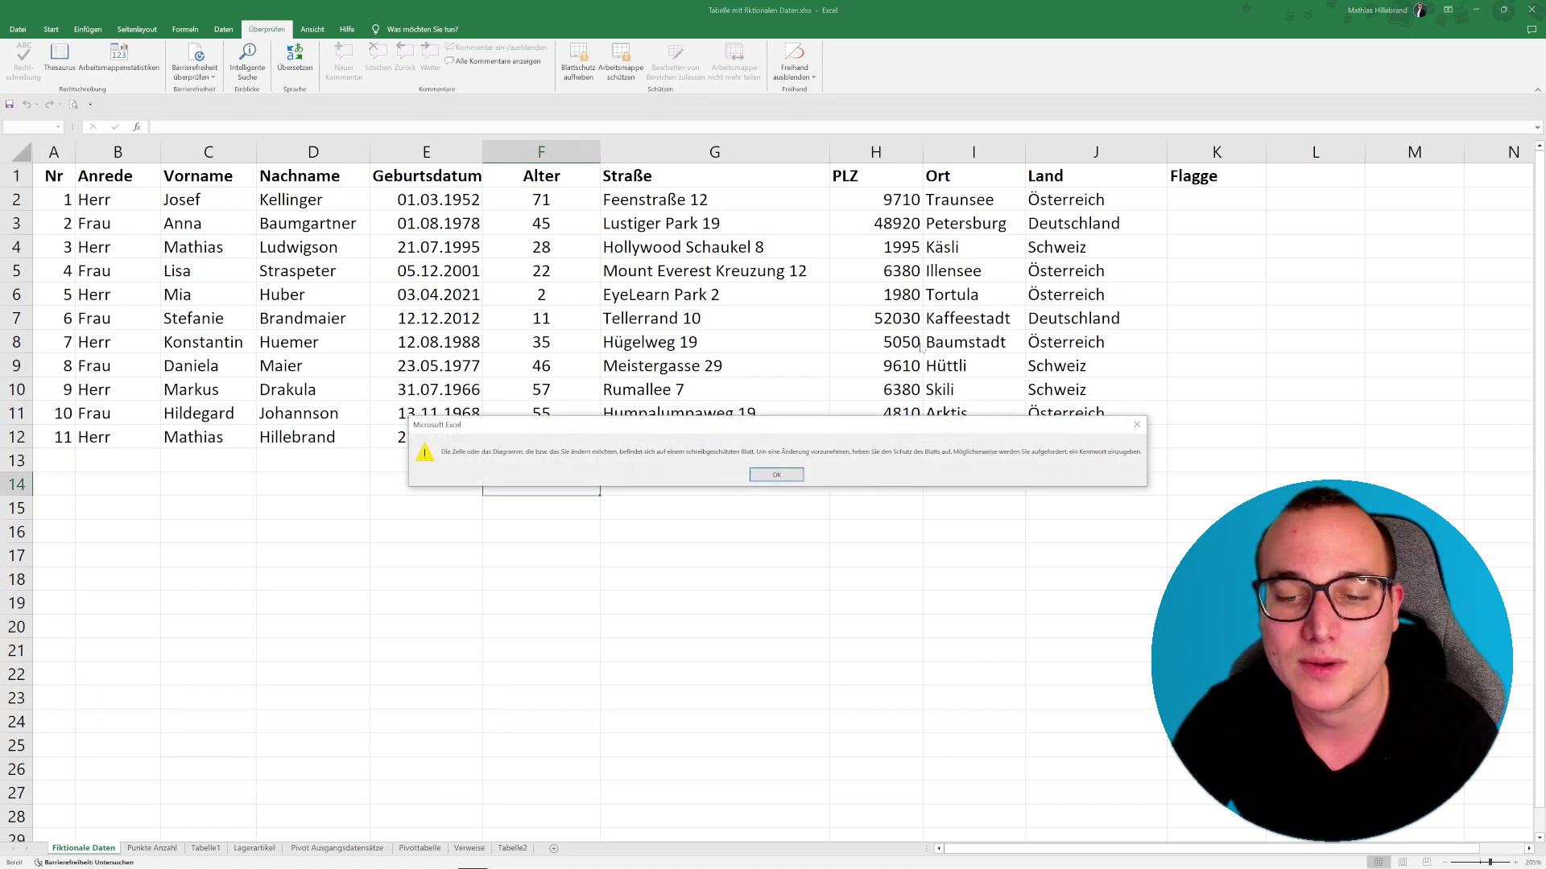
{"action": "left_click", "coordinate": [777, 476]}
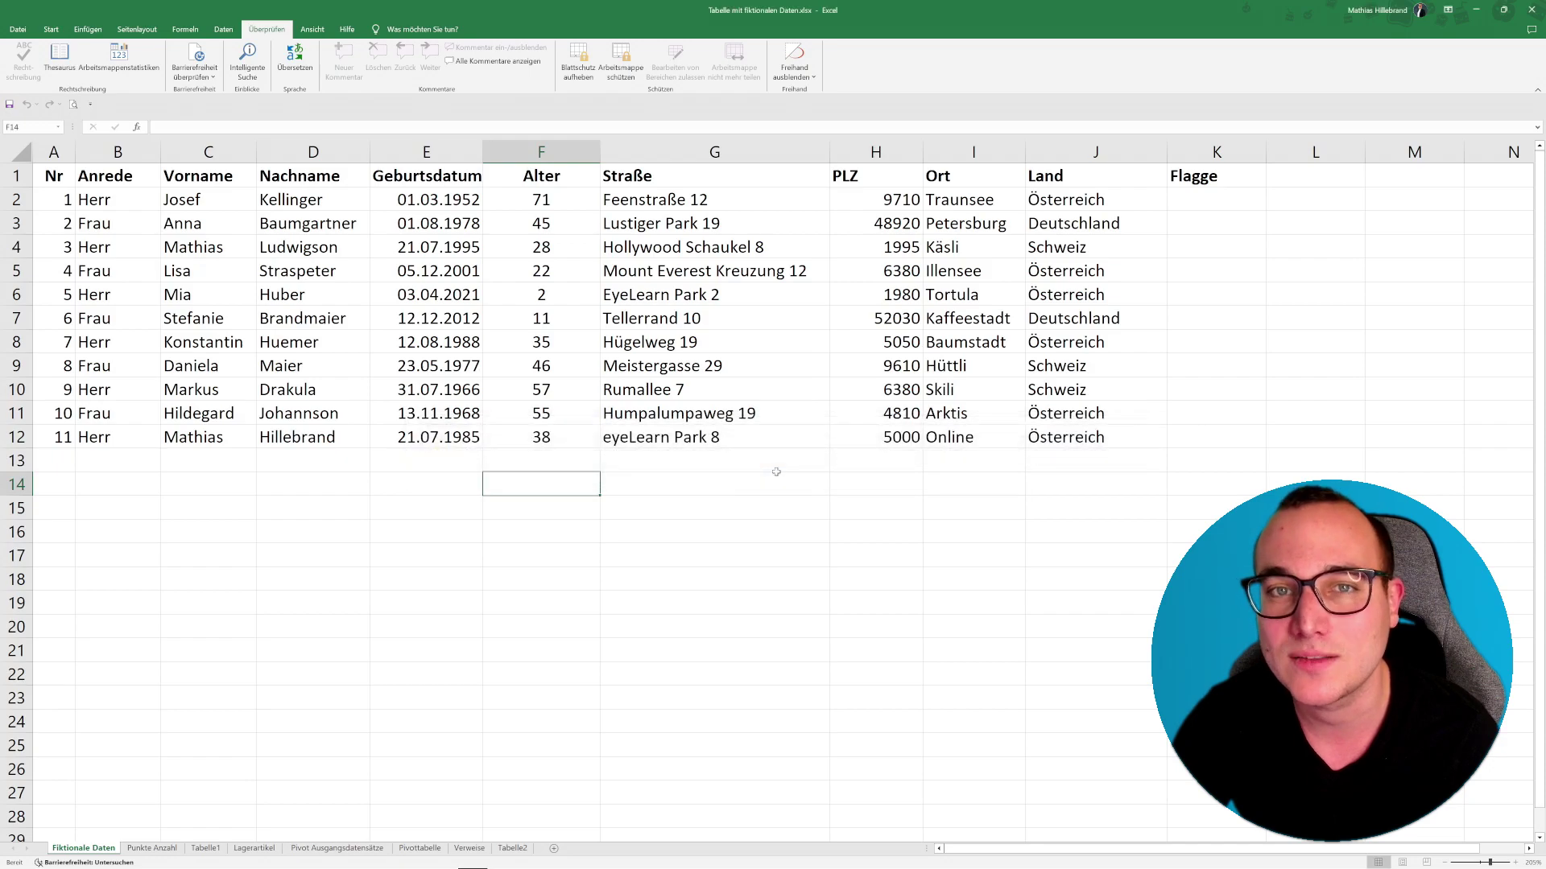
{"action": "left_click_drag", "start_coordinate": [53, 175], "coordinate": [1071, 450]}
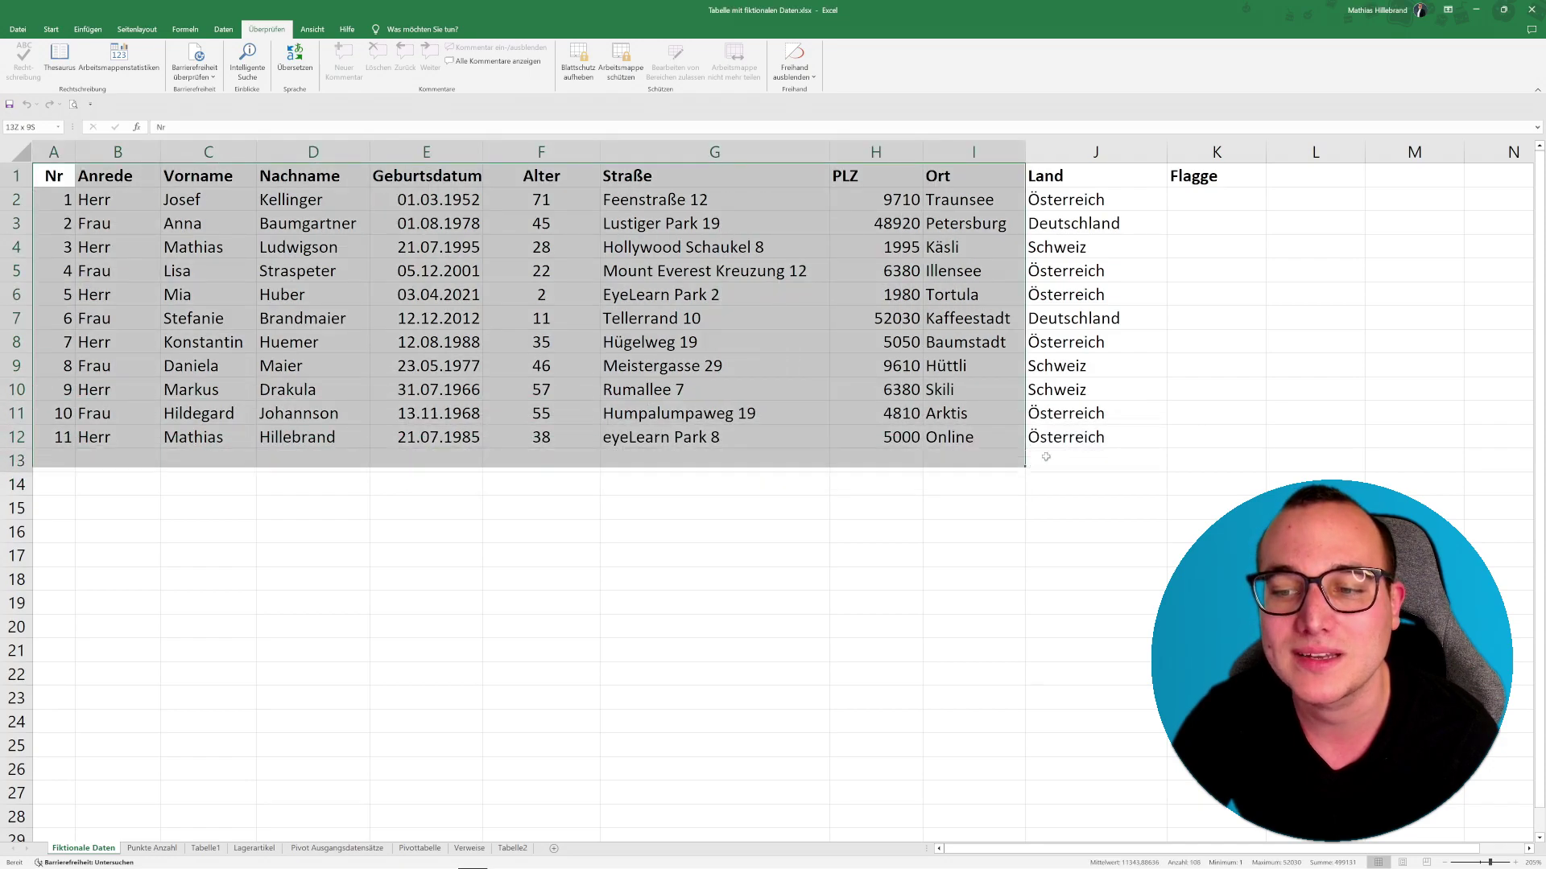
{"action": "left_click", "coordinate": [701, 500]}
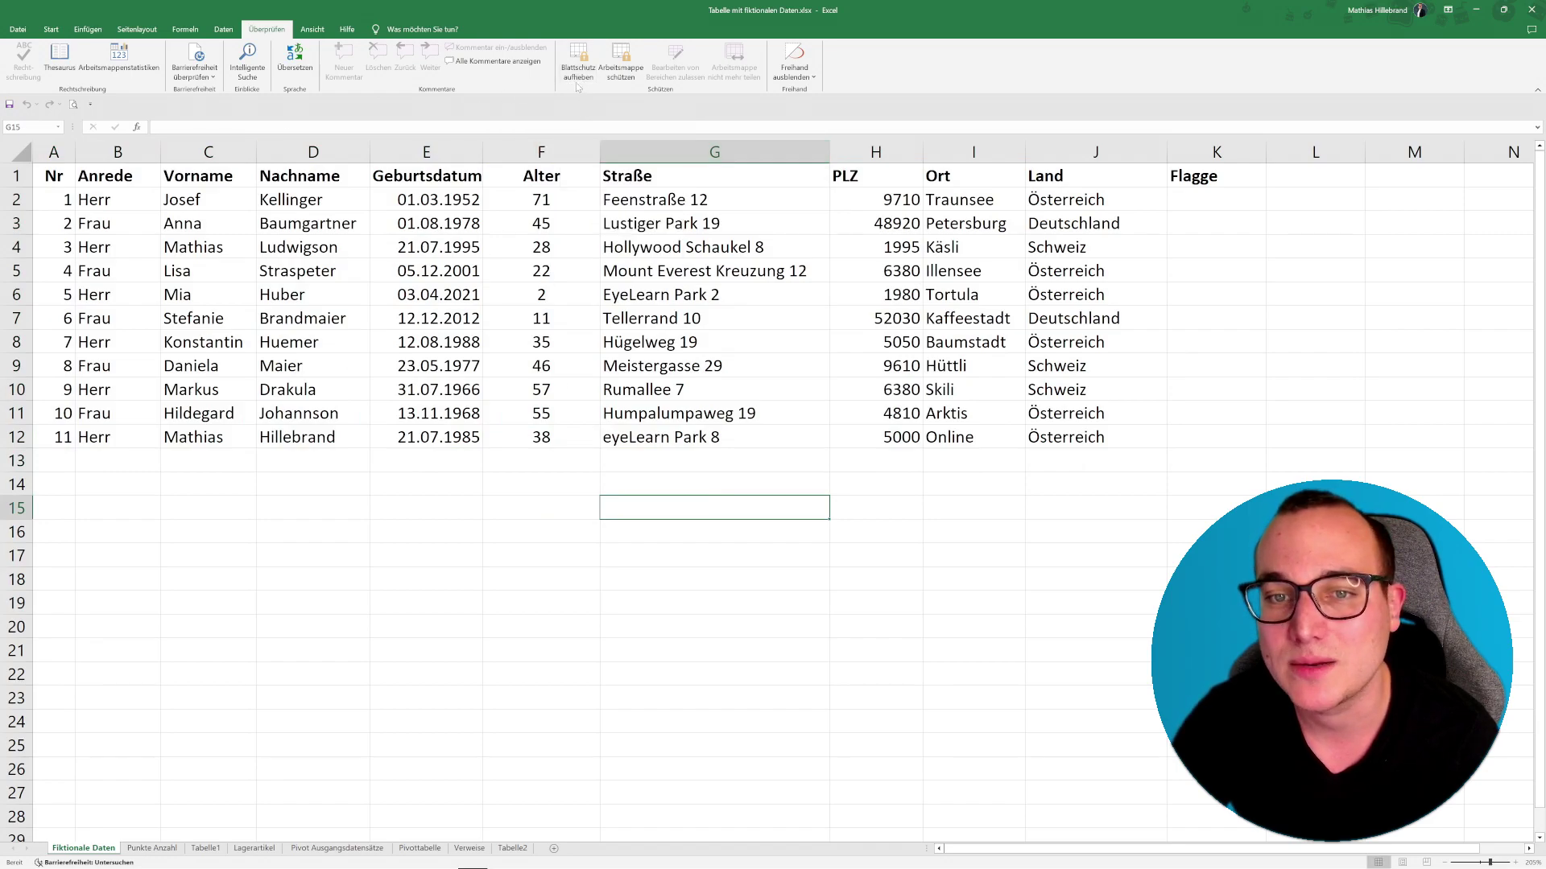
{"action": "left_click", "coordinate": [578, 68]}
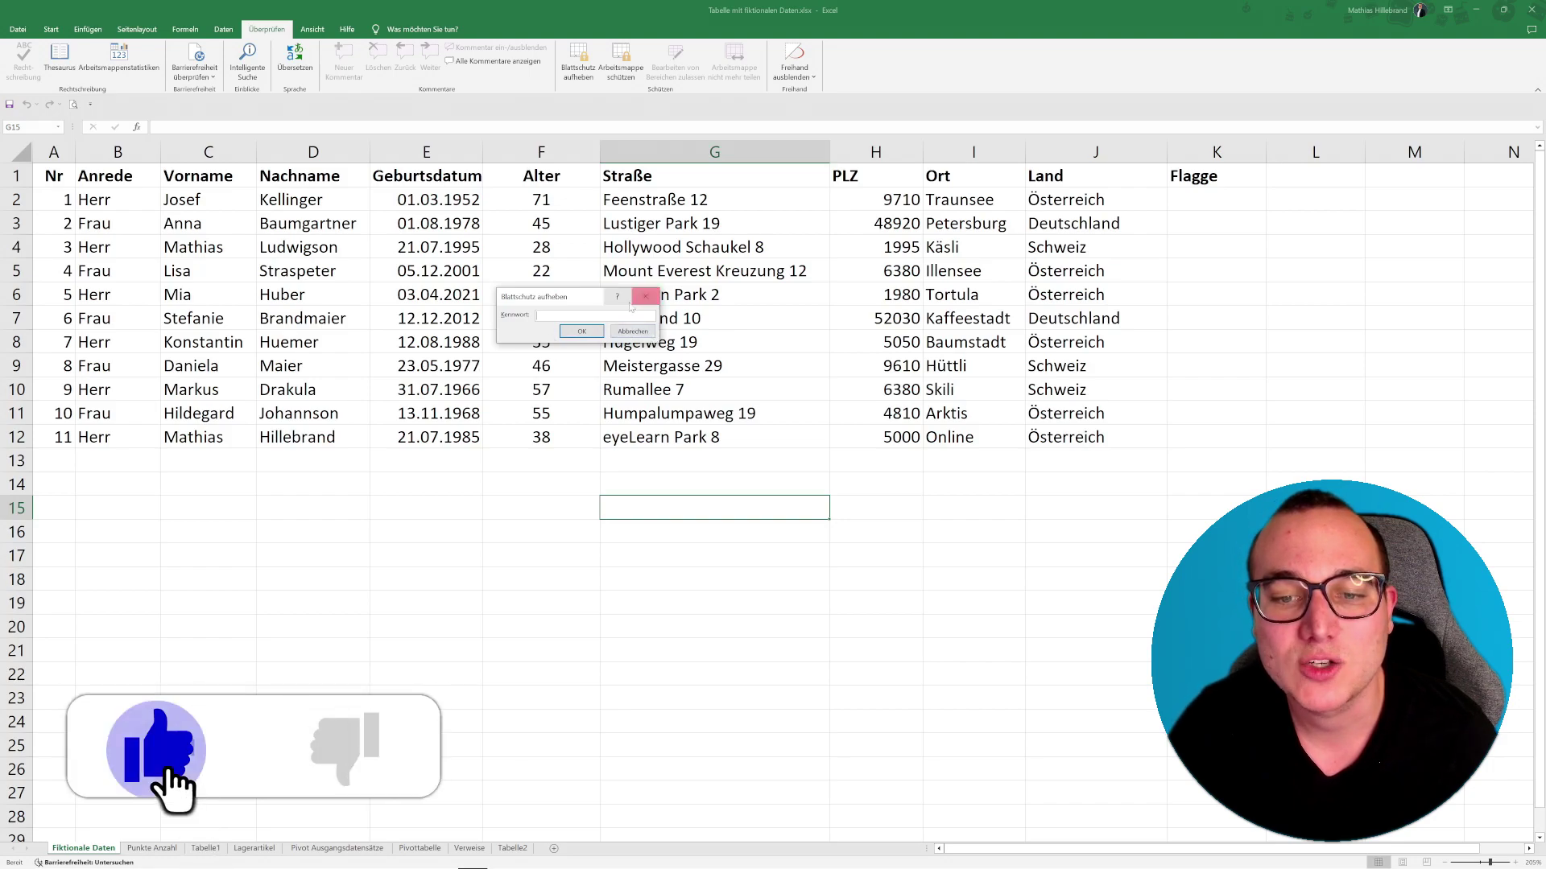
{"action": "left_click", "coordinate": [633, 331]}
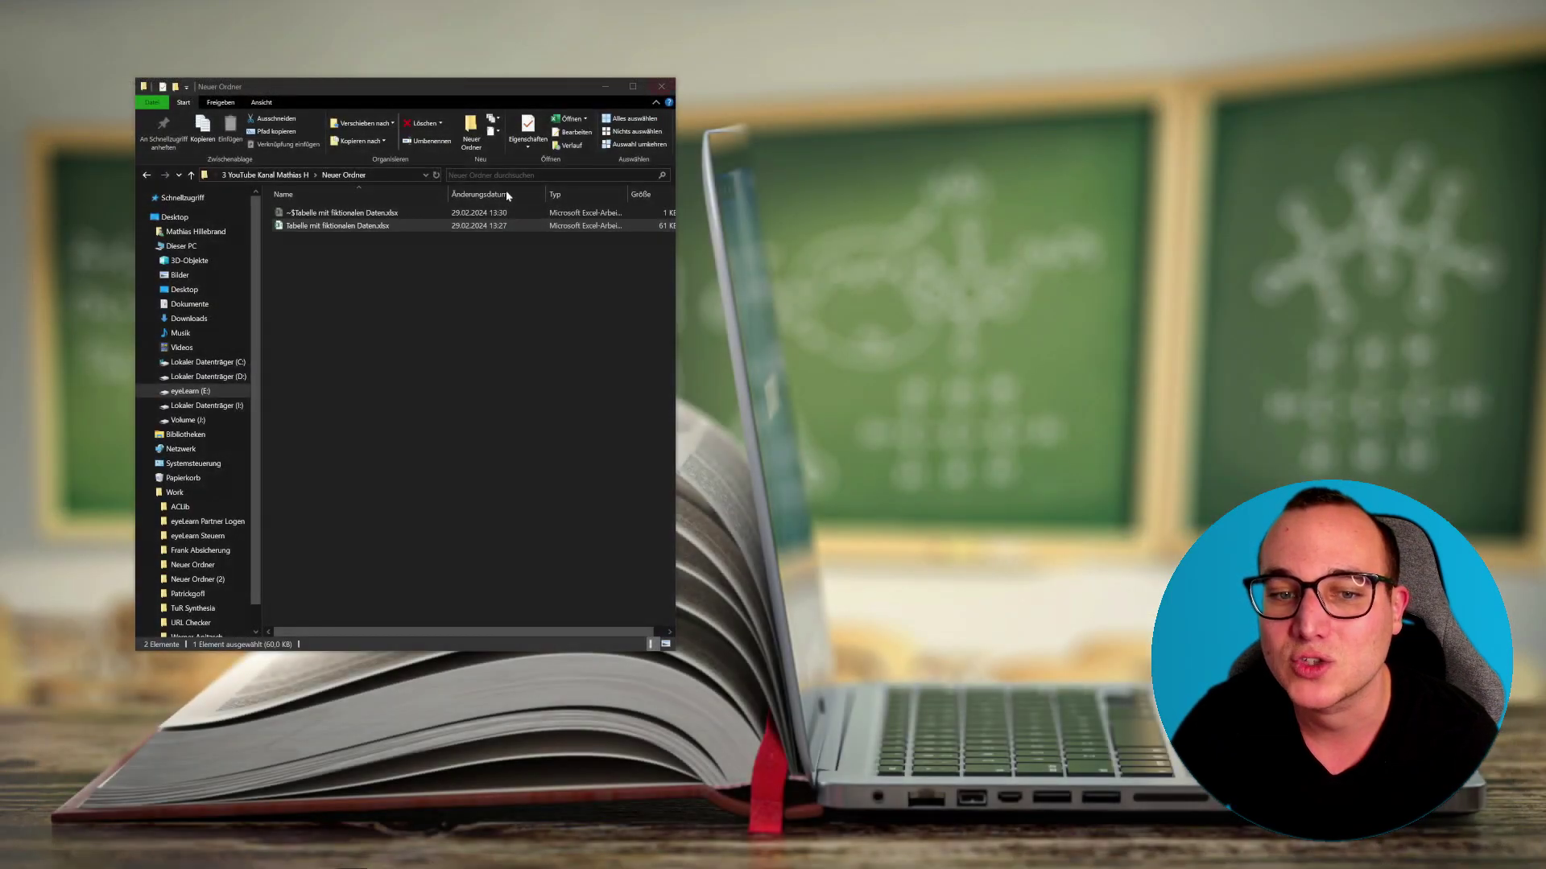
Paste a backup Kopie of the workbook and begin renaming the original Tabelle mit fiktionalen Daten.xlsx.
{"action": "left_click", "coordinate": [427, 318]}
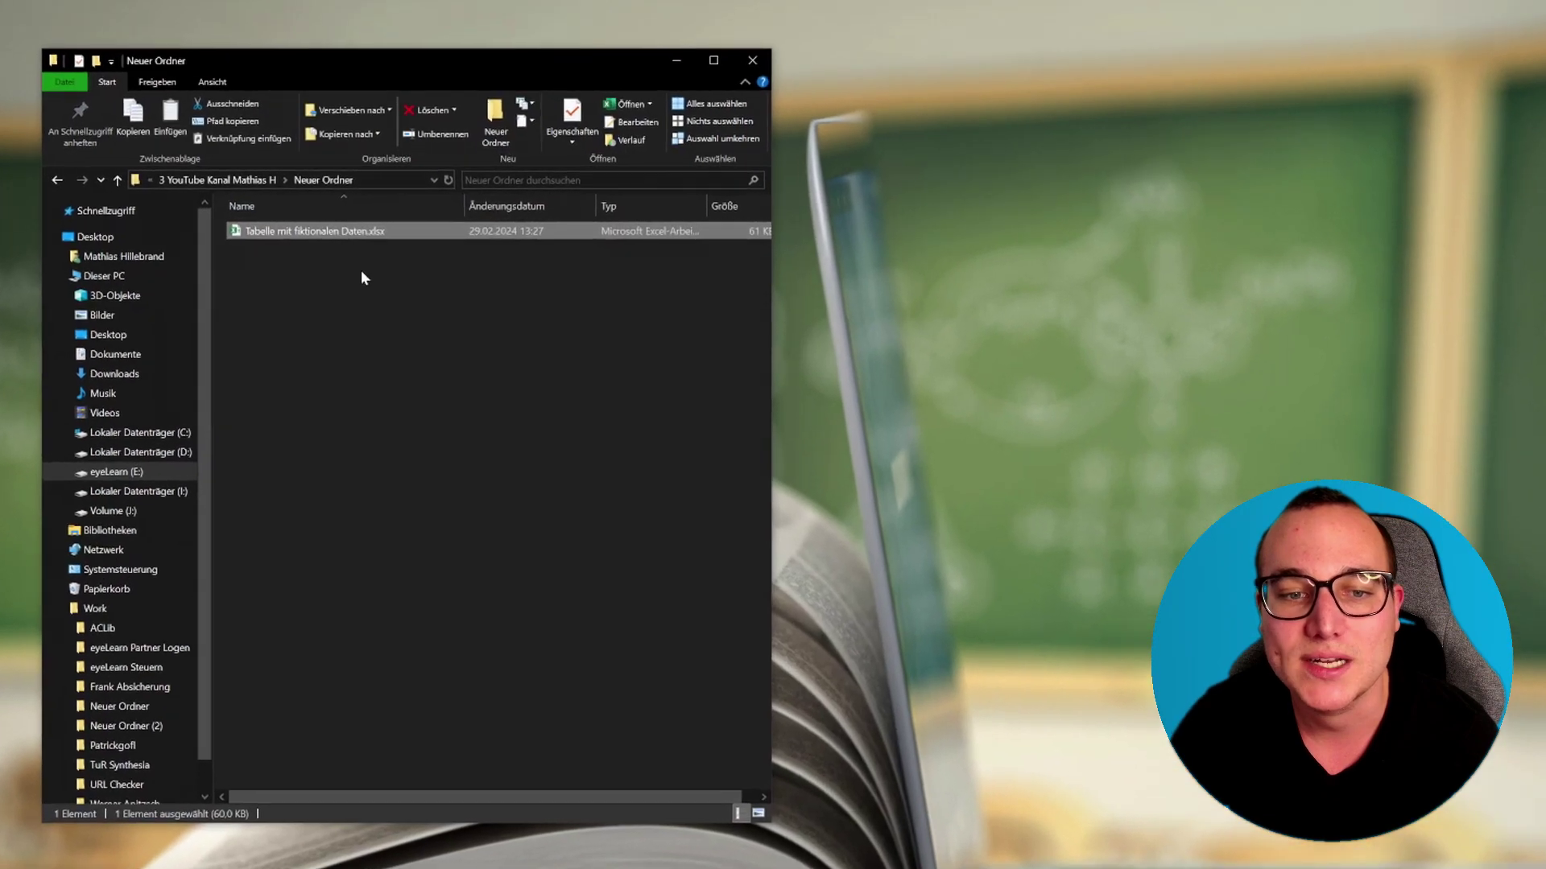
{"action": "key", "text": "ctrl+v"}
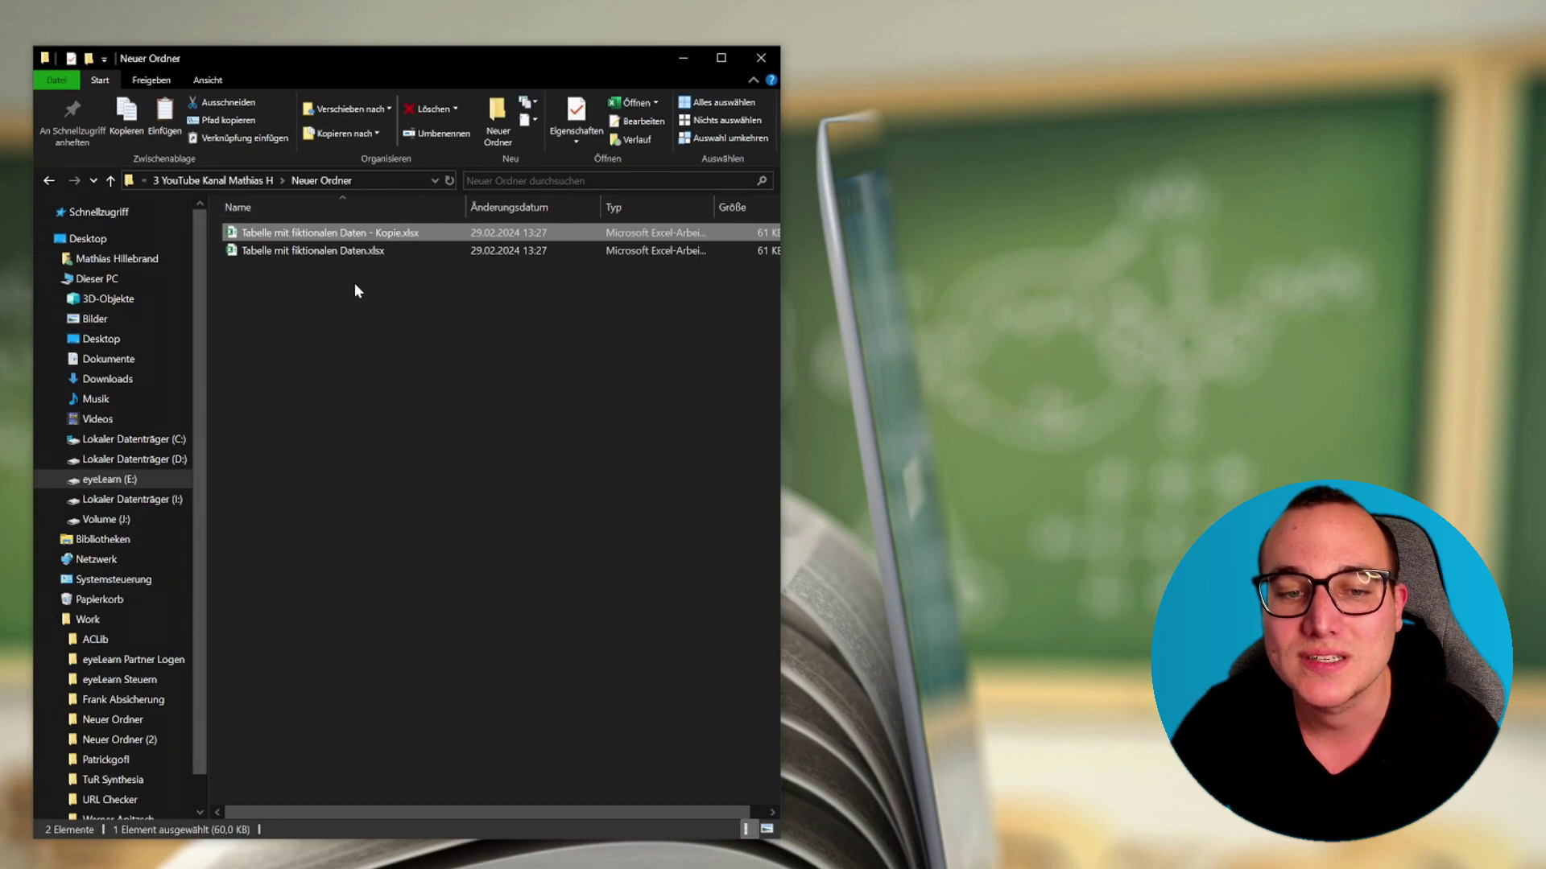
{"action": "left_click", "coordinate": [292, 252]}
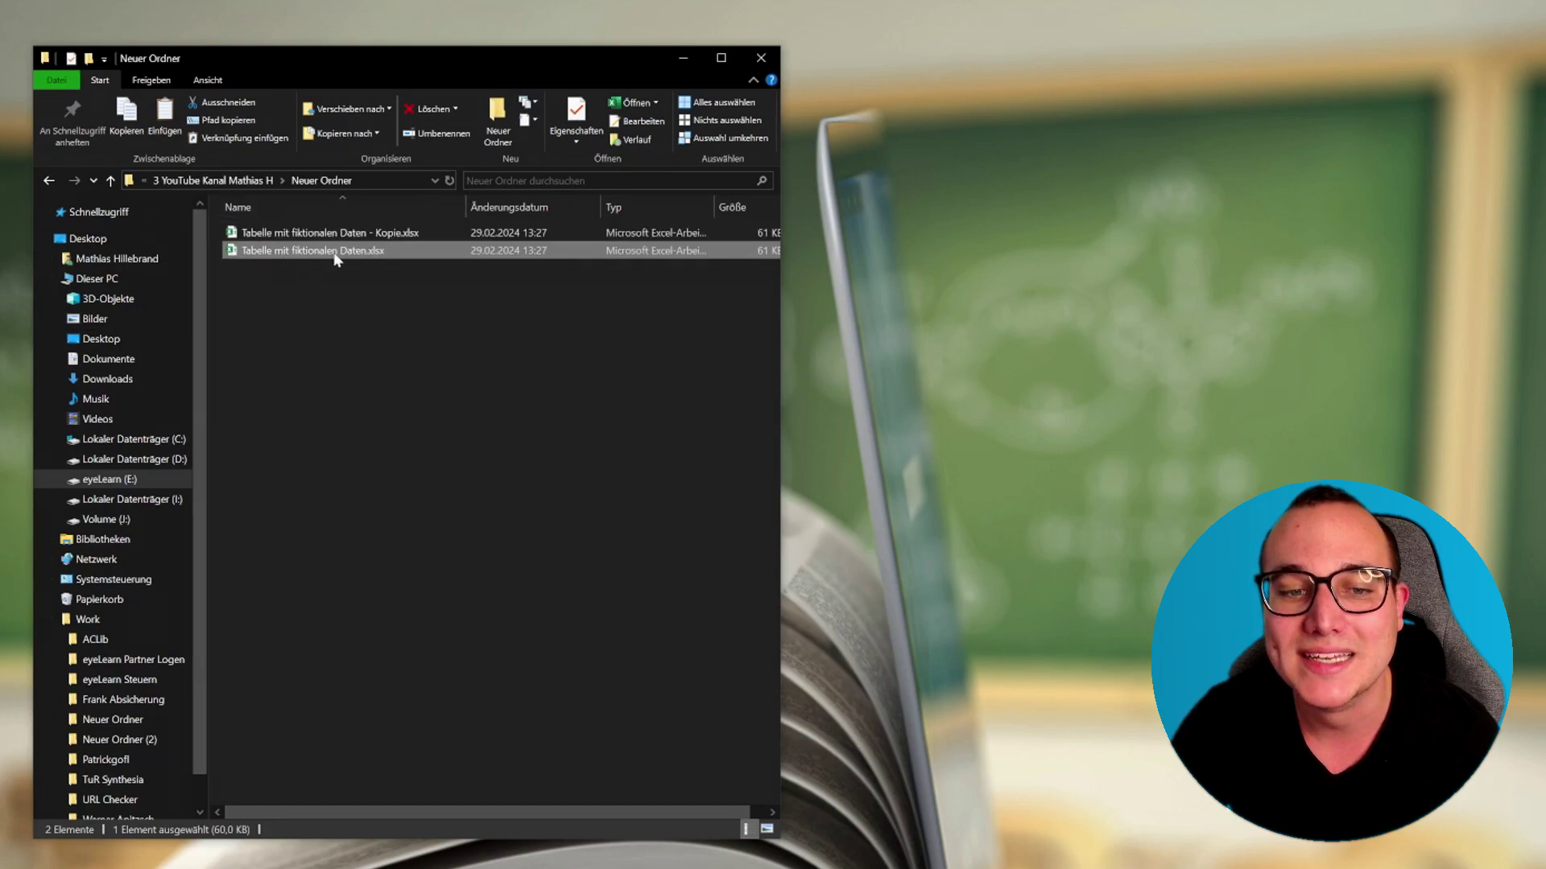
{"action": "left_click", "coordinate": [376, 253]}
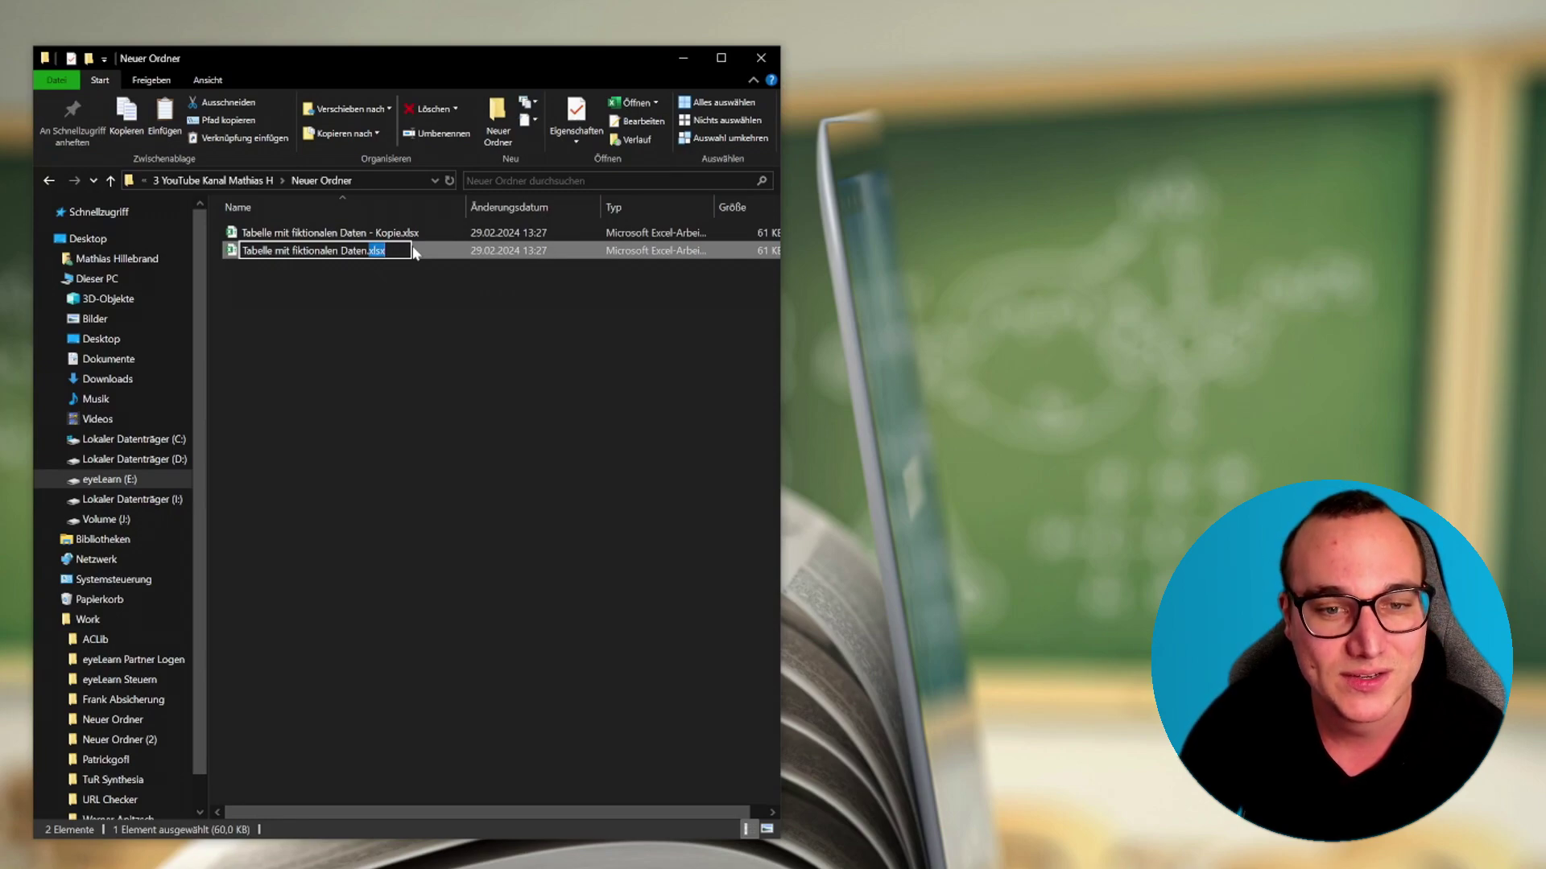
Change the original's extension from xlsx to zip and accept the Umbenennen warning with Ja.
{"action": "type", "text": "zip"}
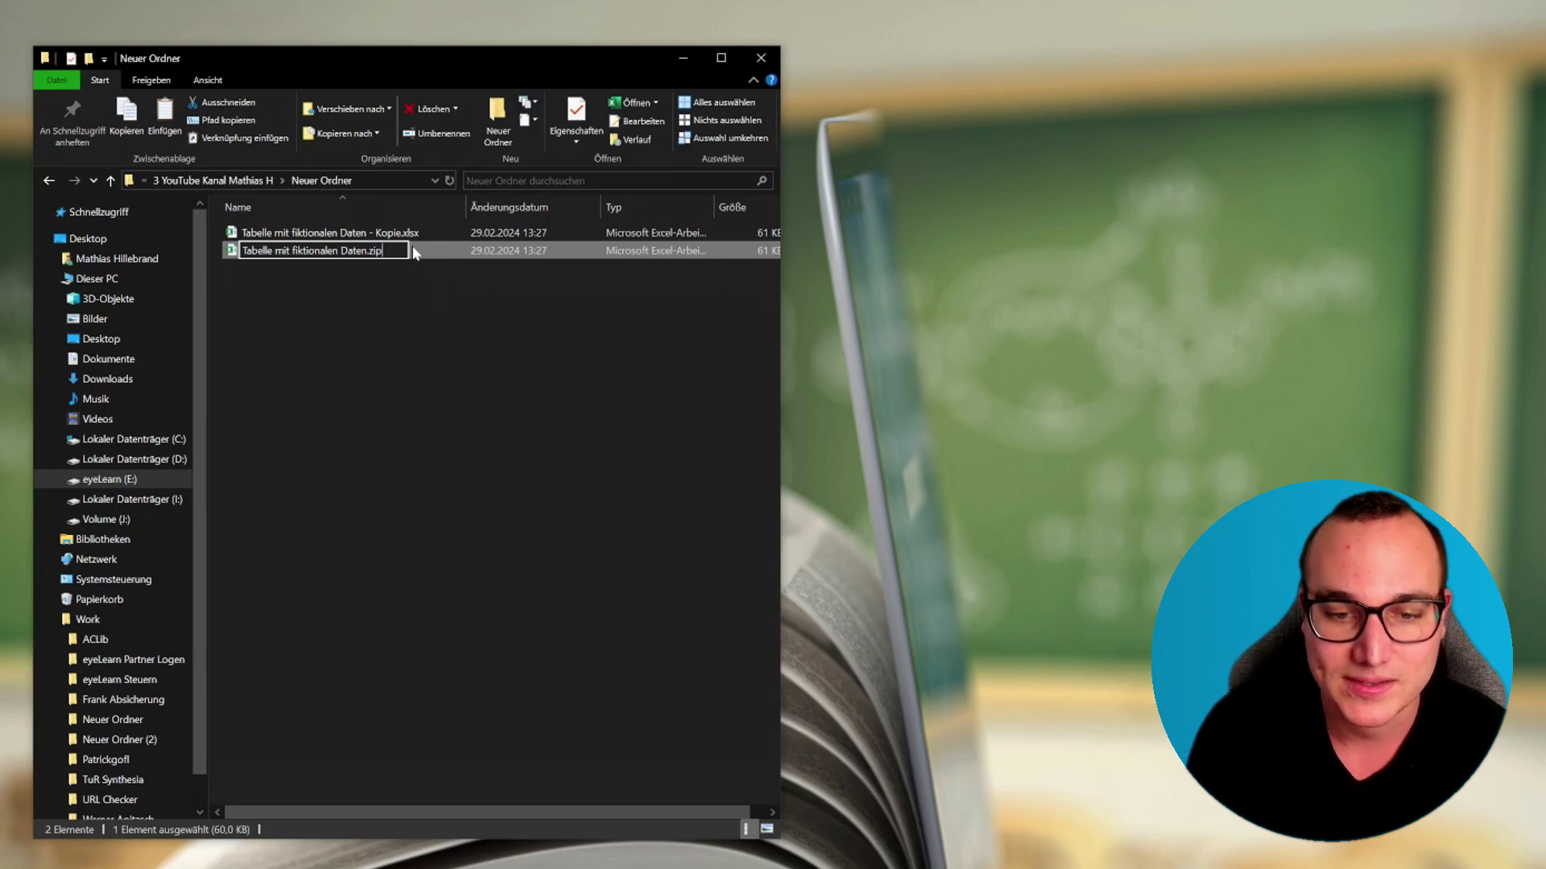
{"action": "key", "text": "Return"}
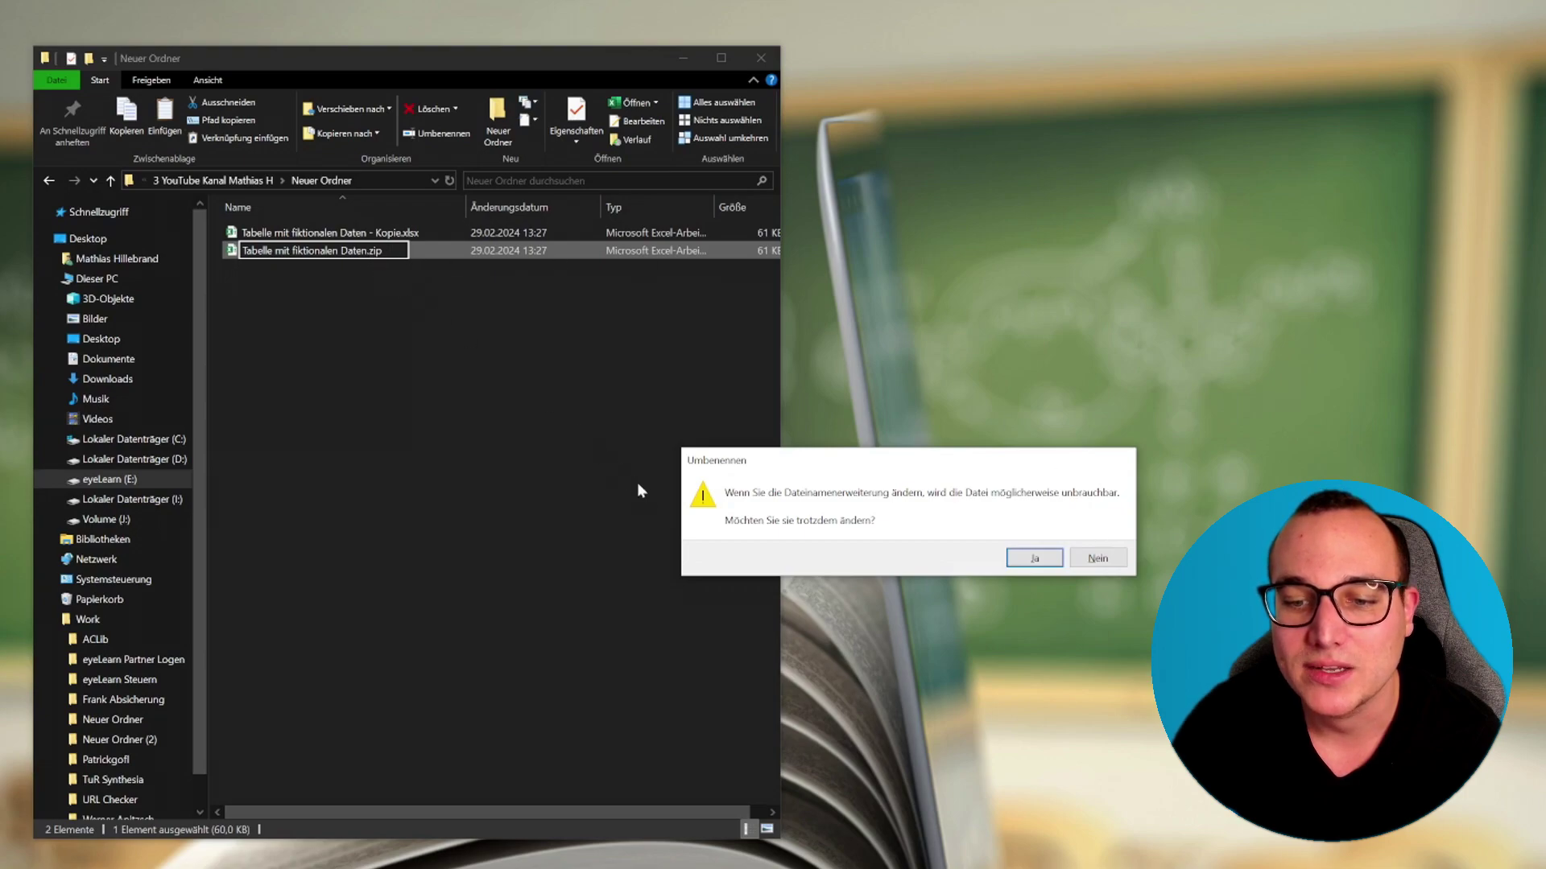
{"action": "left_click_drag", "start_coordinate": [821, 469], "coordinate": [486, 325]}
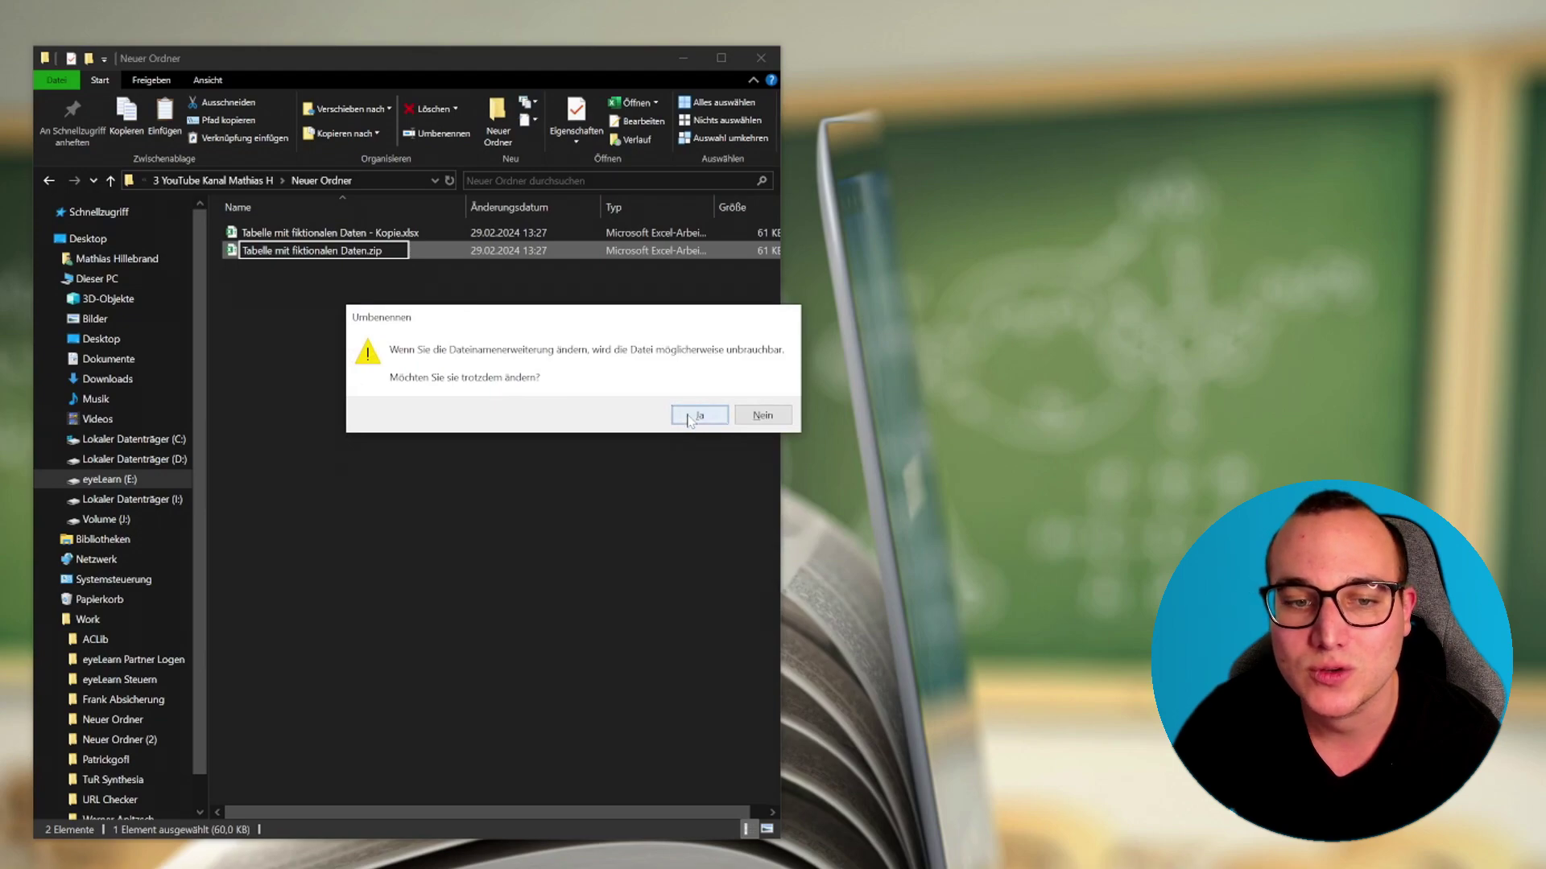
{"action": "left_click", "coordinate": [689, 419]}
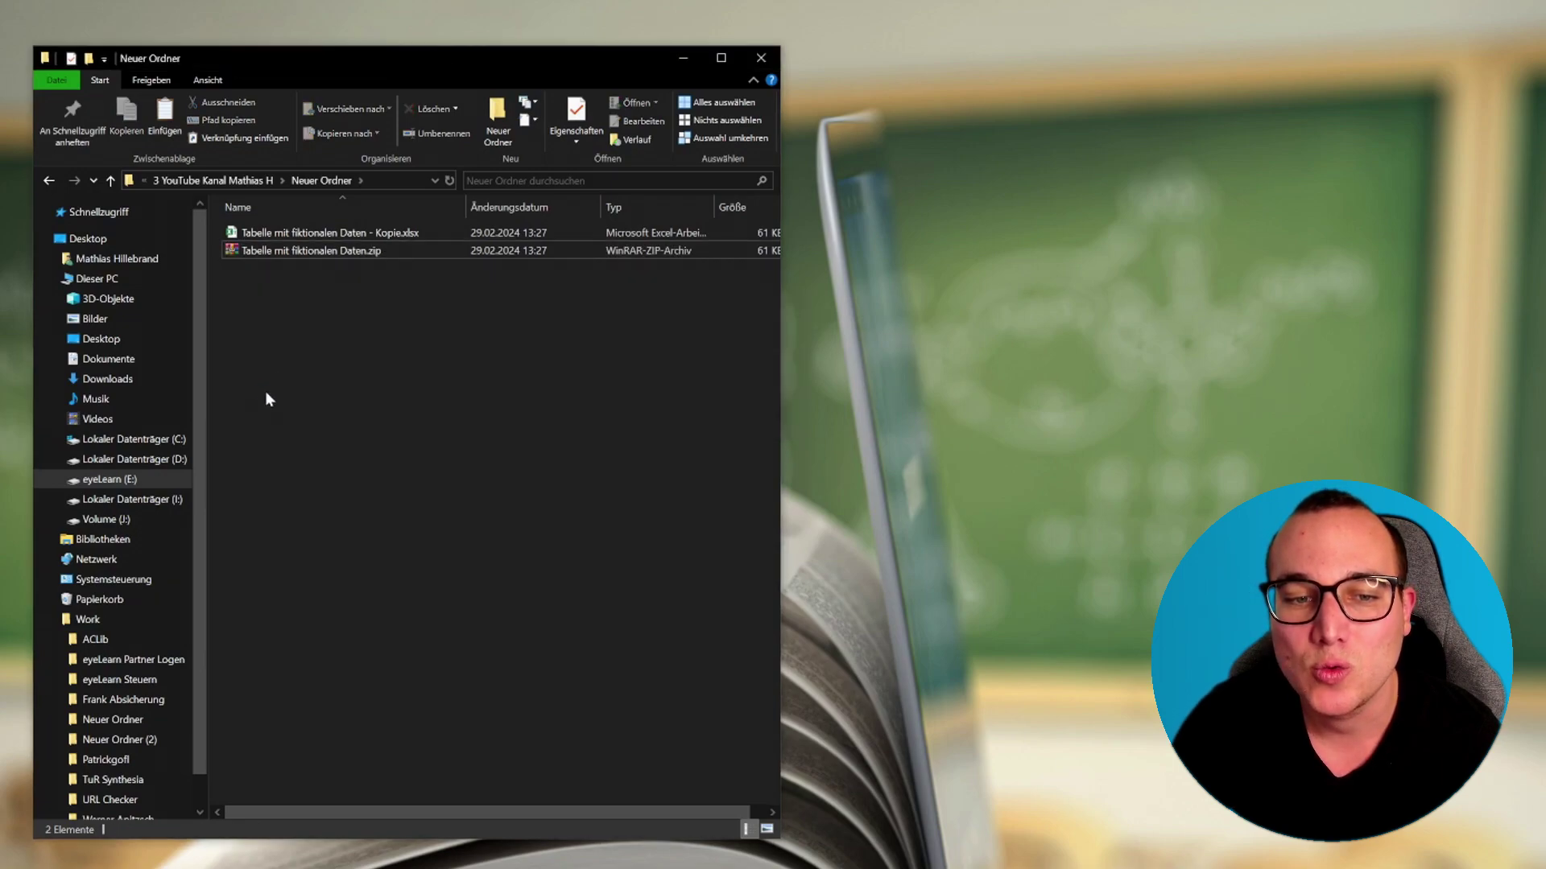
{"action": "left_click_drag", "start_coordinate": [268, 398], "coordinate": [349, 233]}
{"action": "left_click", "coordinate": [331, 289]}
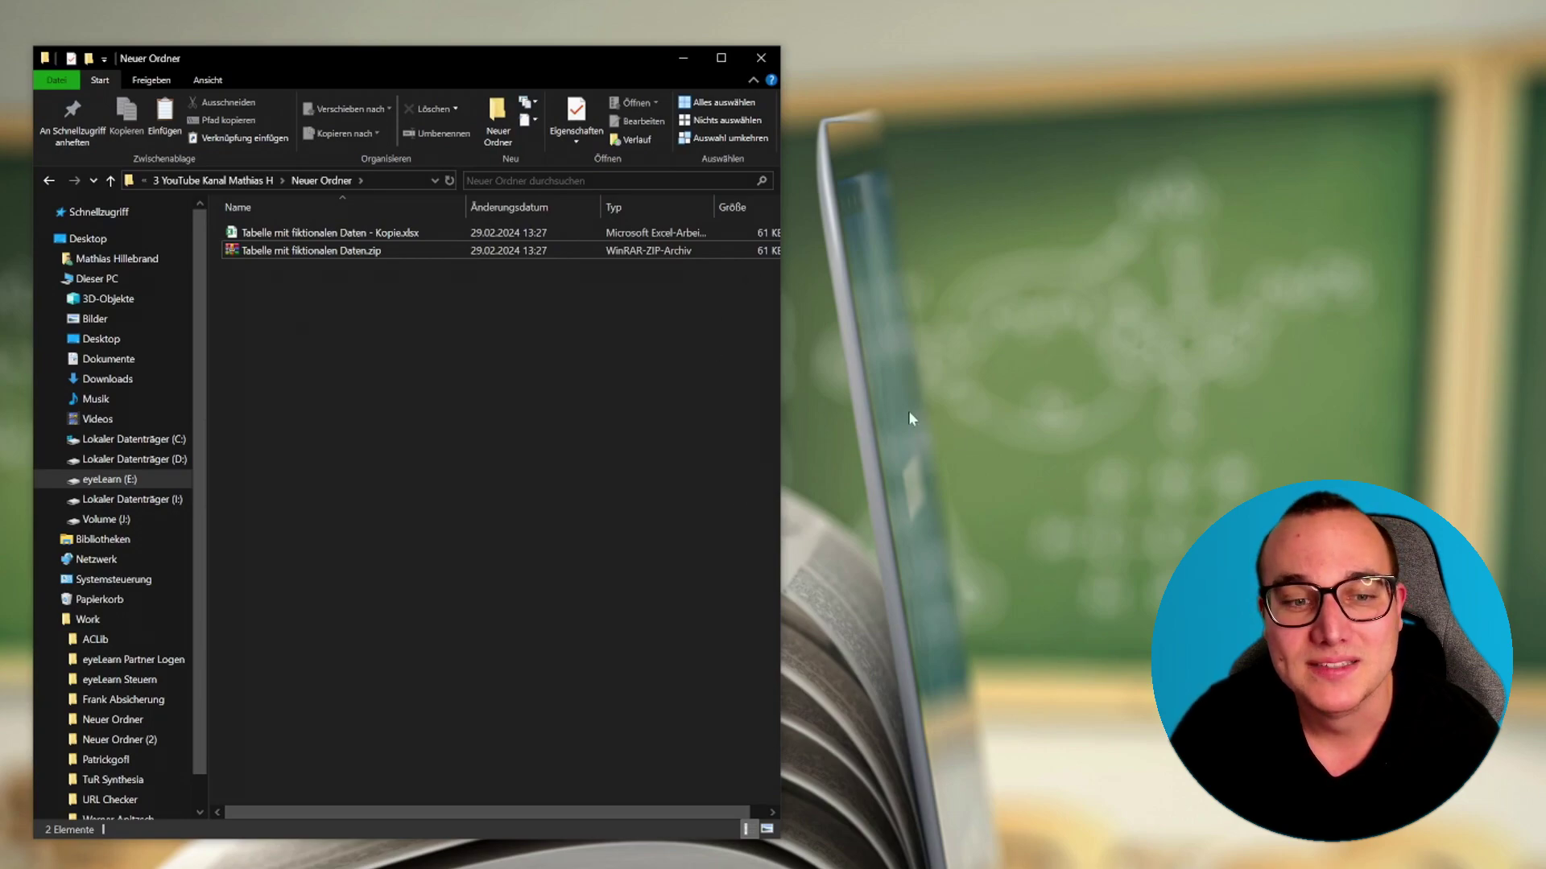
Open Tabelle mit fiktionalen Daten.zip in WinRAR and place its window beside the folder.
{"action": "double_click", "coordinate": [326, 250]}
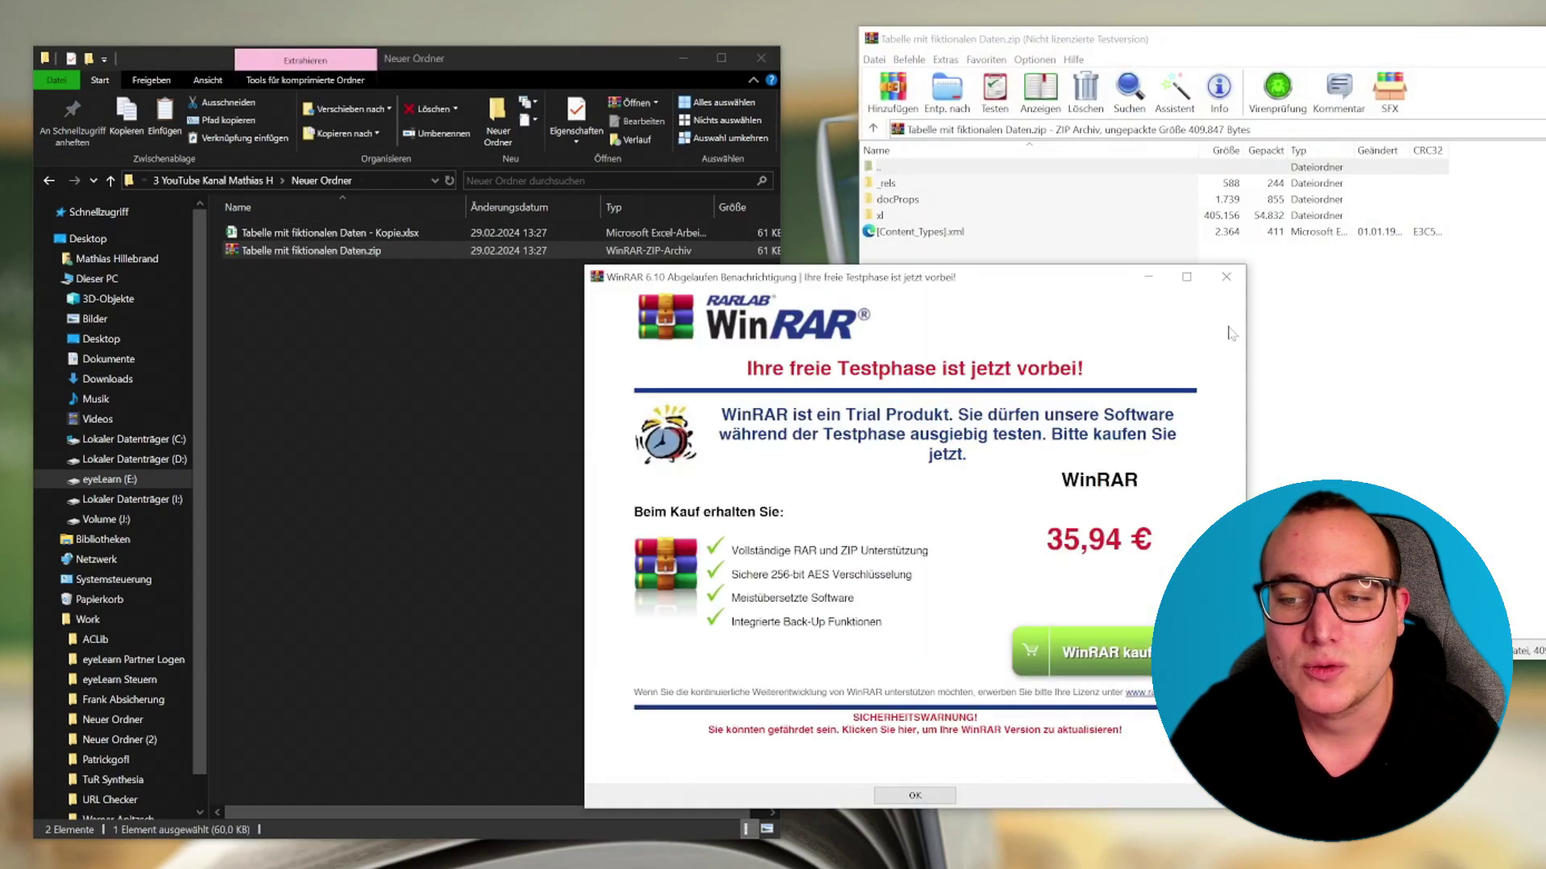
{"action": "left_click", "coordinate": [1232, 333]}
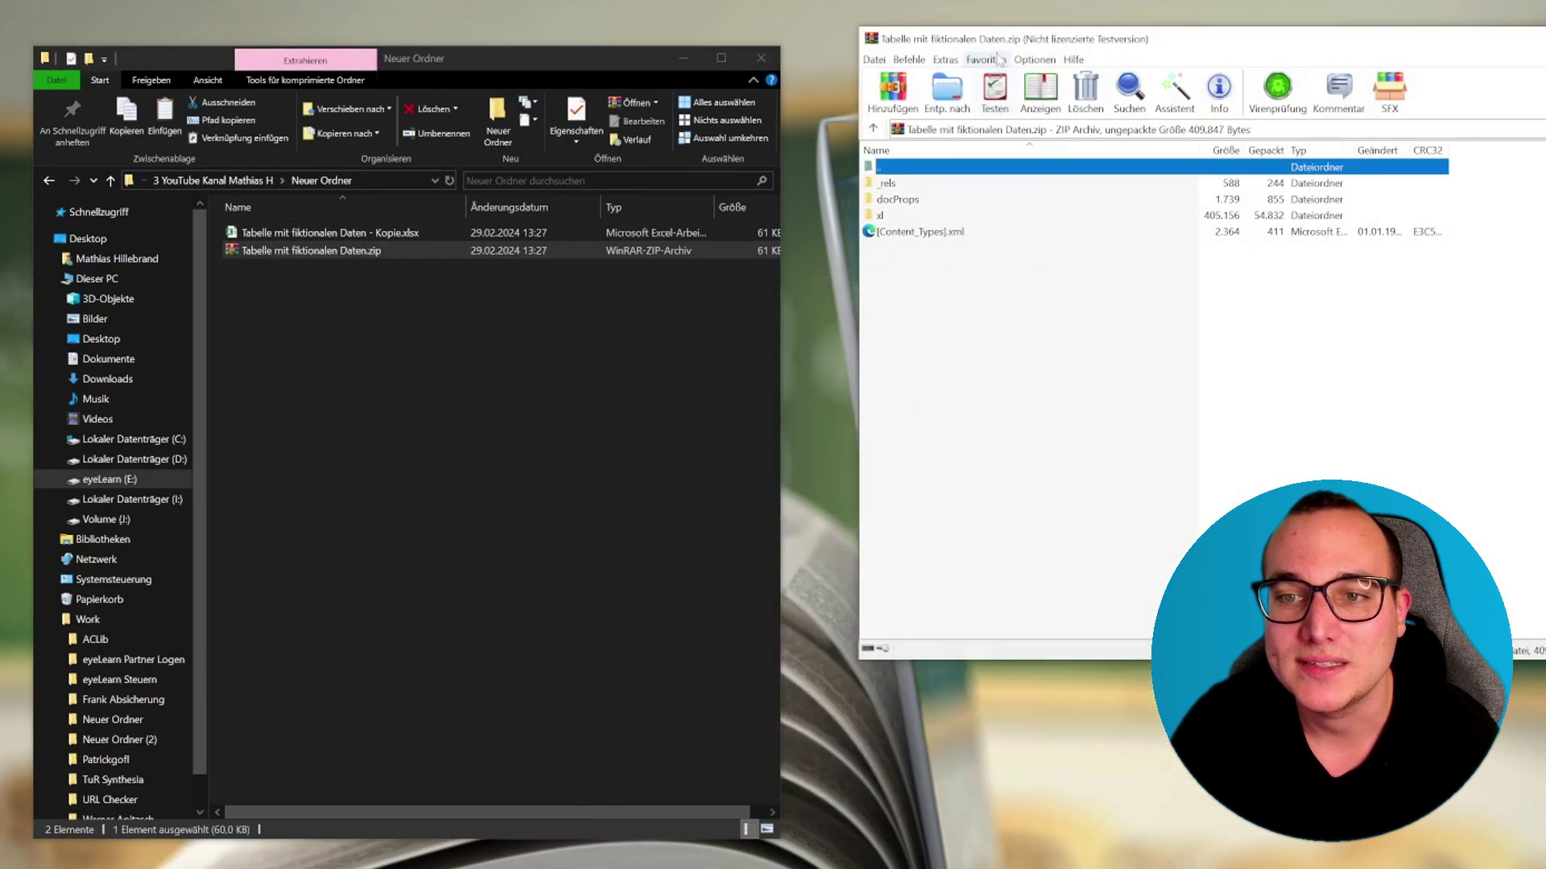
{"action": "left_click_drag", "start_coordinate": [999, 41], "coordinate": [933, 116]}
{"action": "left_click", "coordinate": [821, 404]}
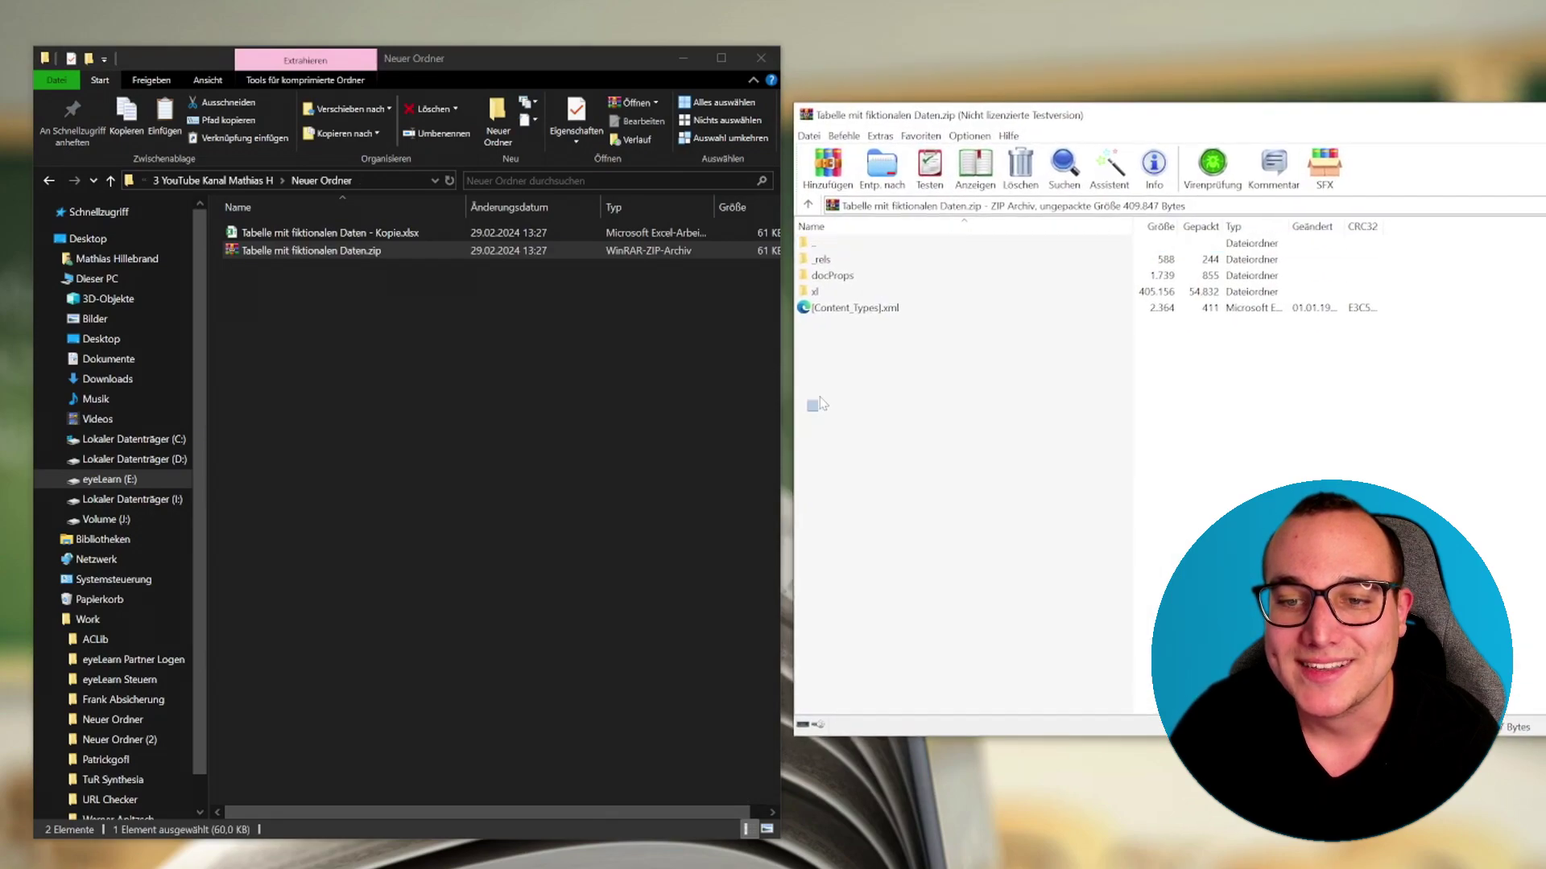
{"action": "left_click_drag", "start_coordinate": [821, 404], "coordinate": [862, 261]}
{"action": "left_click", "coordinate": [839, 331]}
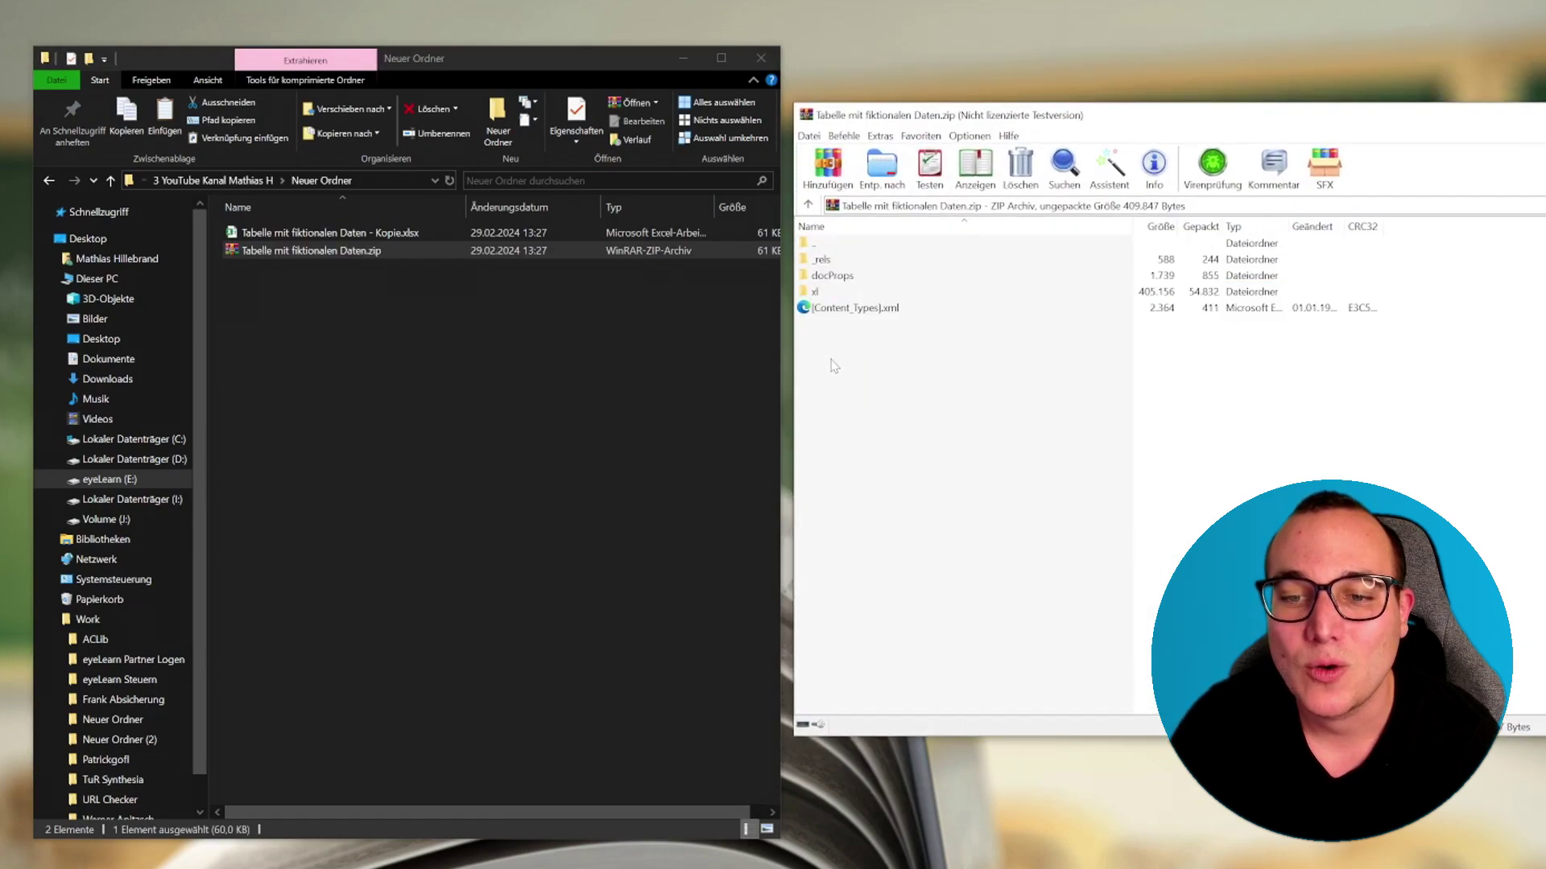
{"action": "left_click_drag", "start_coordinate": [832, 333], "coordinate": [856, 271]}
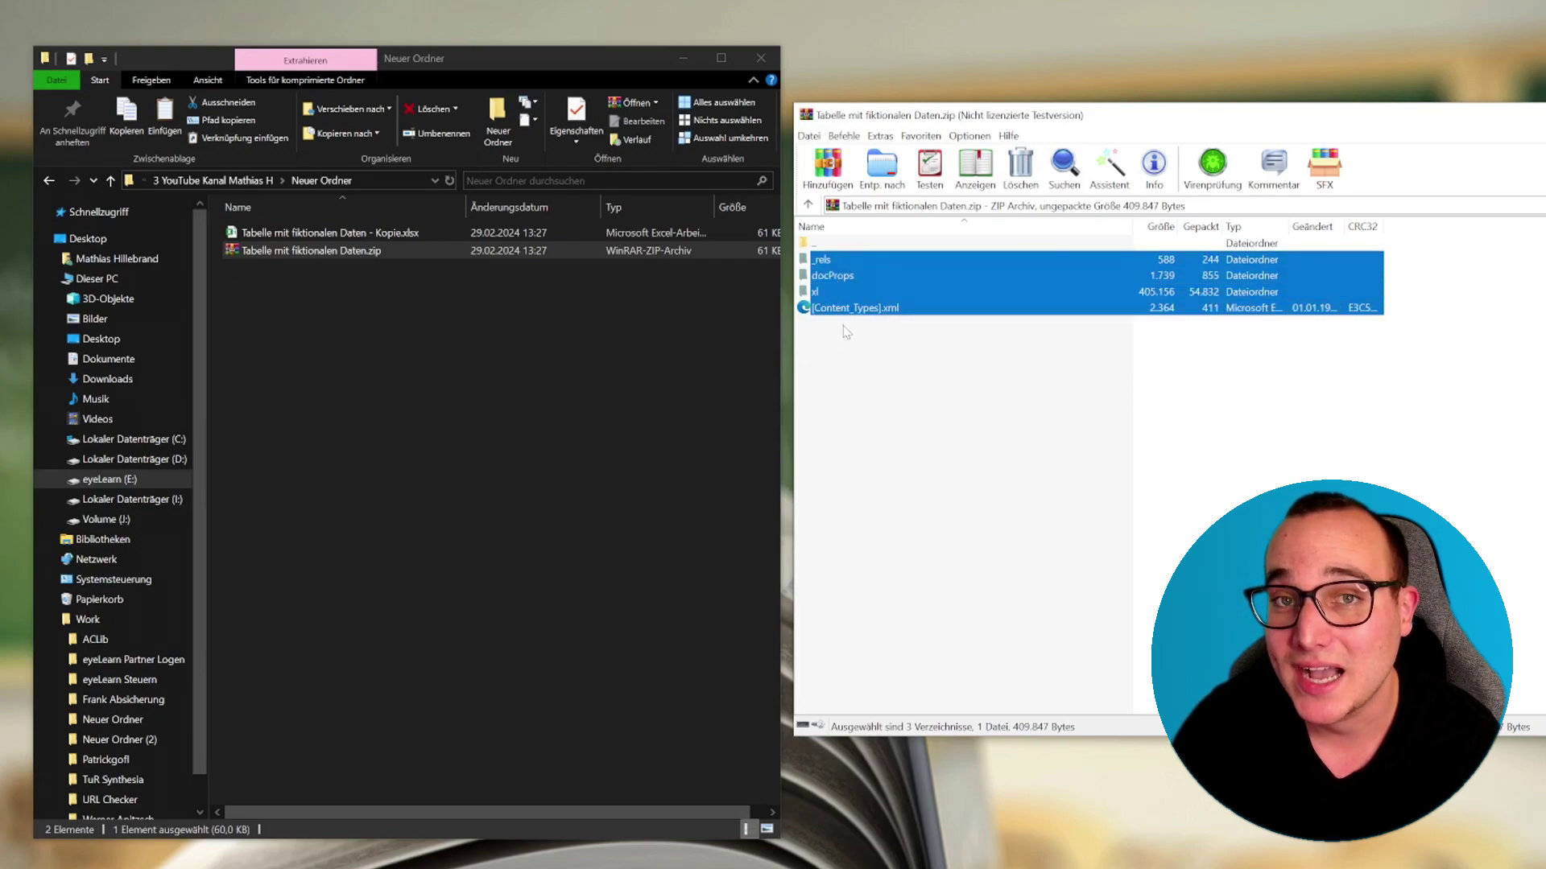
{"action": "left_click", "coordinate": [877, 380]}
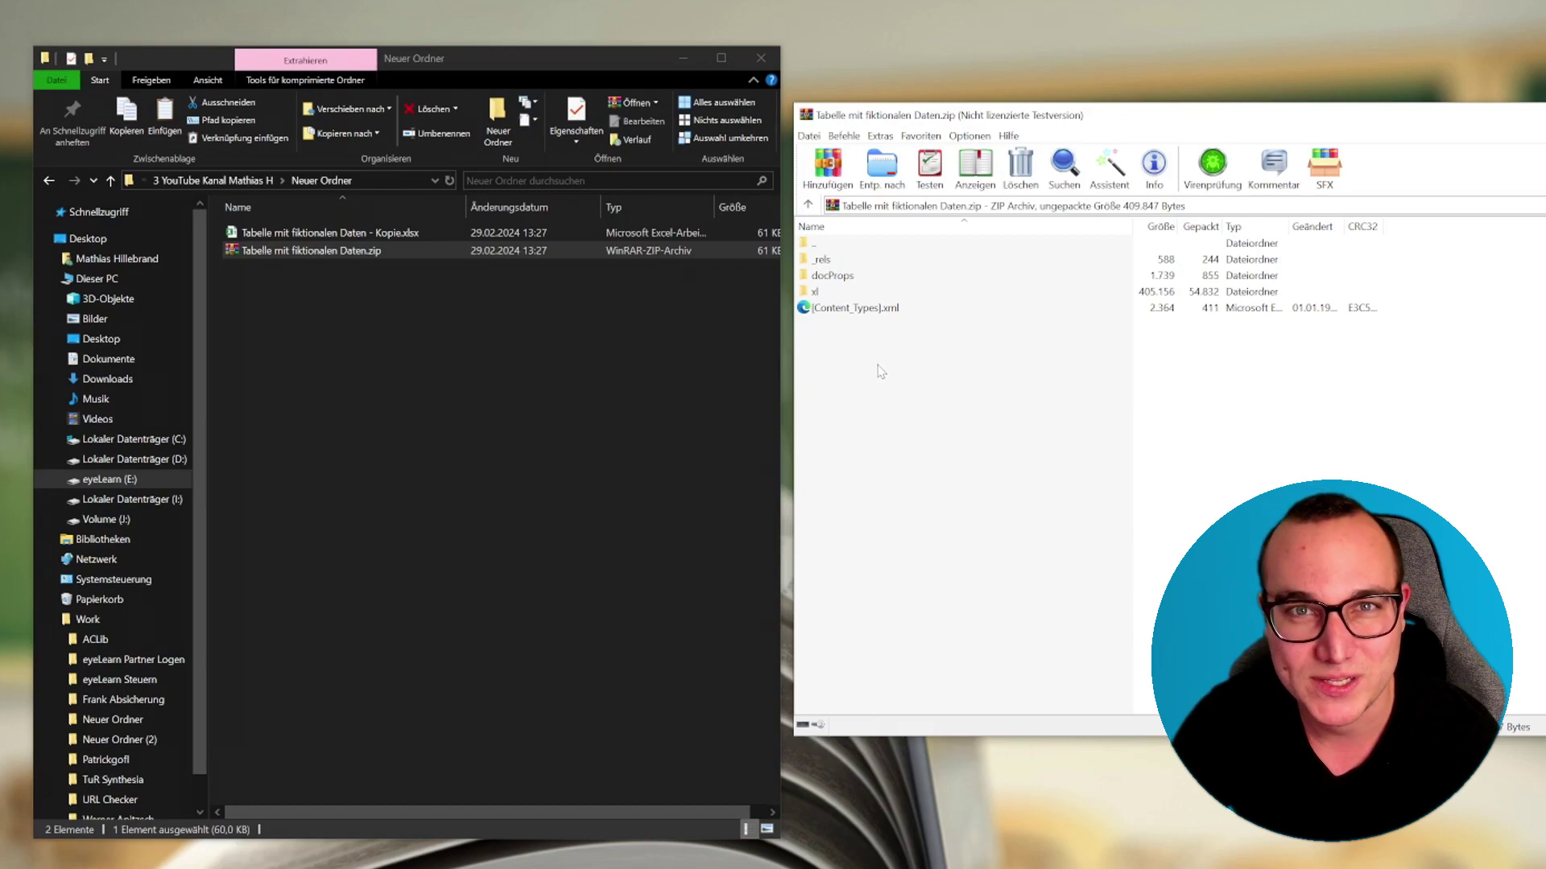
Browse to xl\worksheets and drag sheet1.xml out into the Neuer Ordner folder.
{"action": "double_click", "coordinate": [829, 293]}
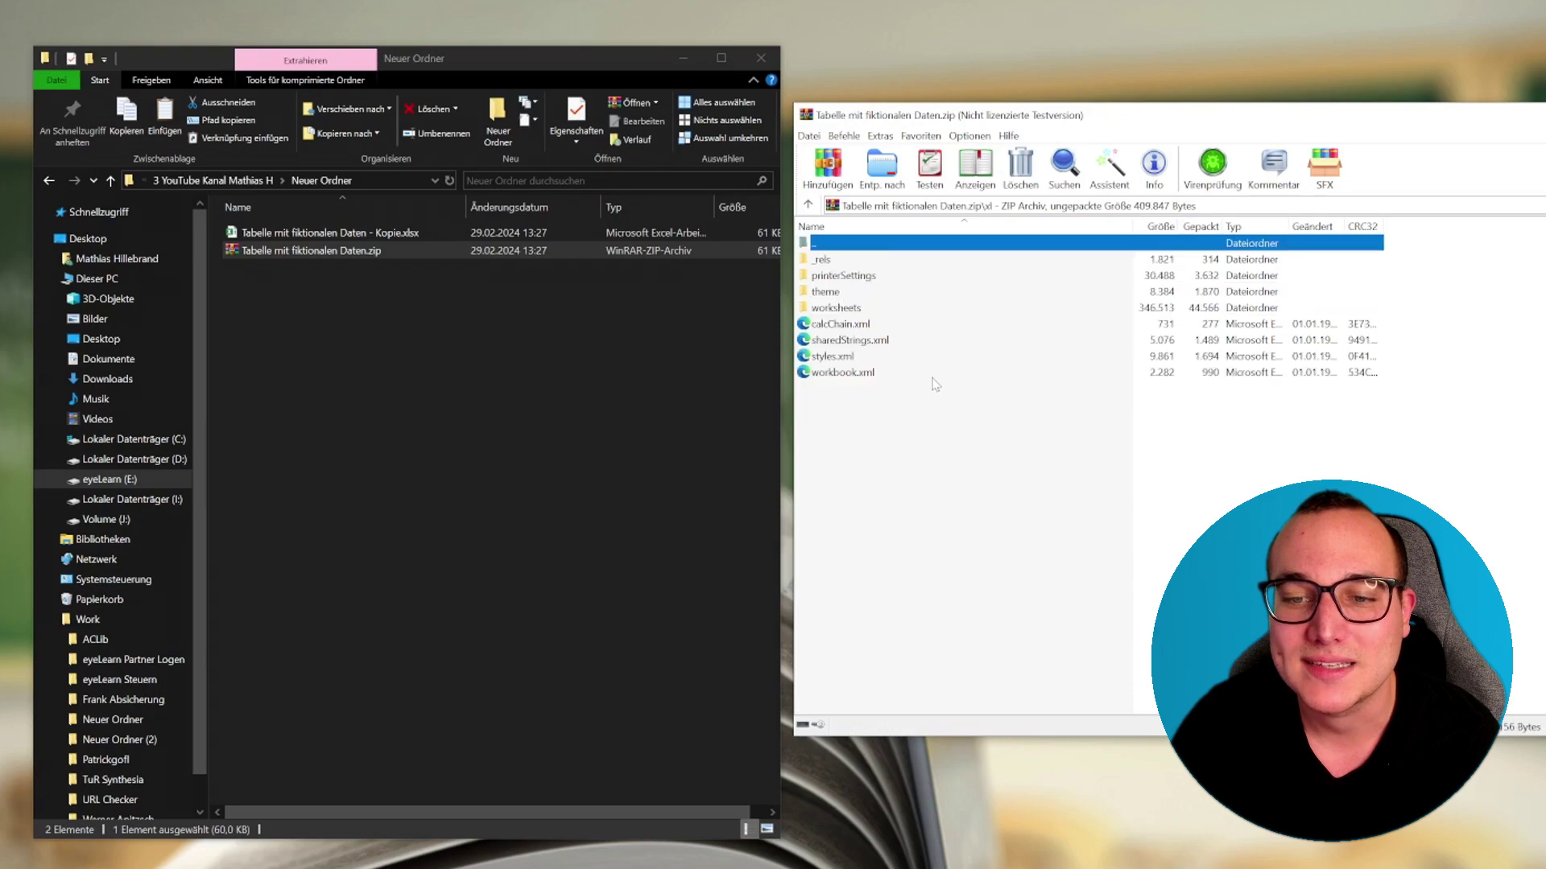
{"action": "left_click", "coordinate": [829, 309]}
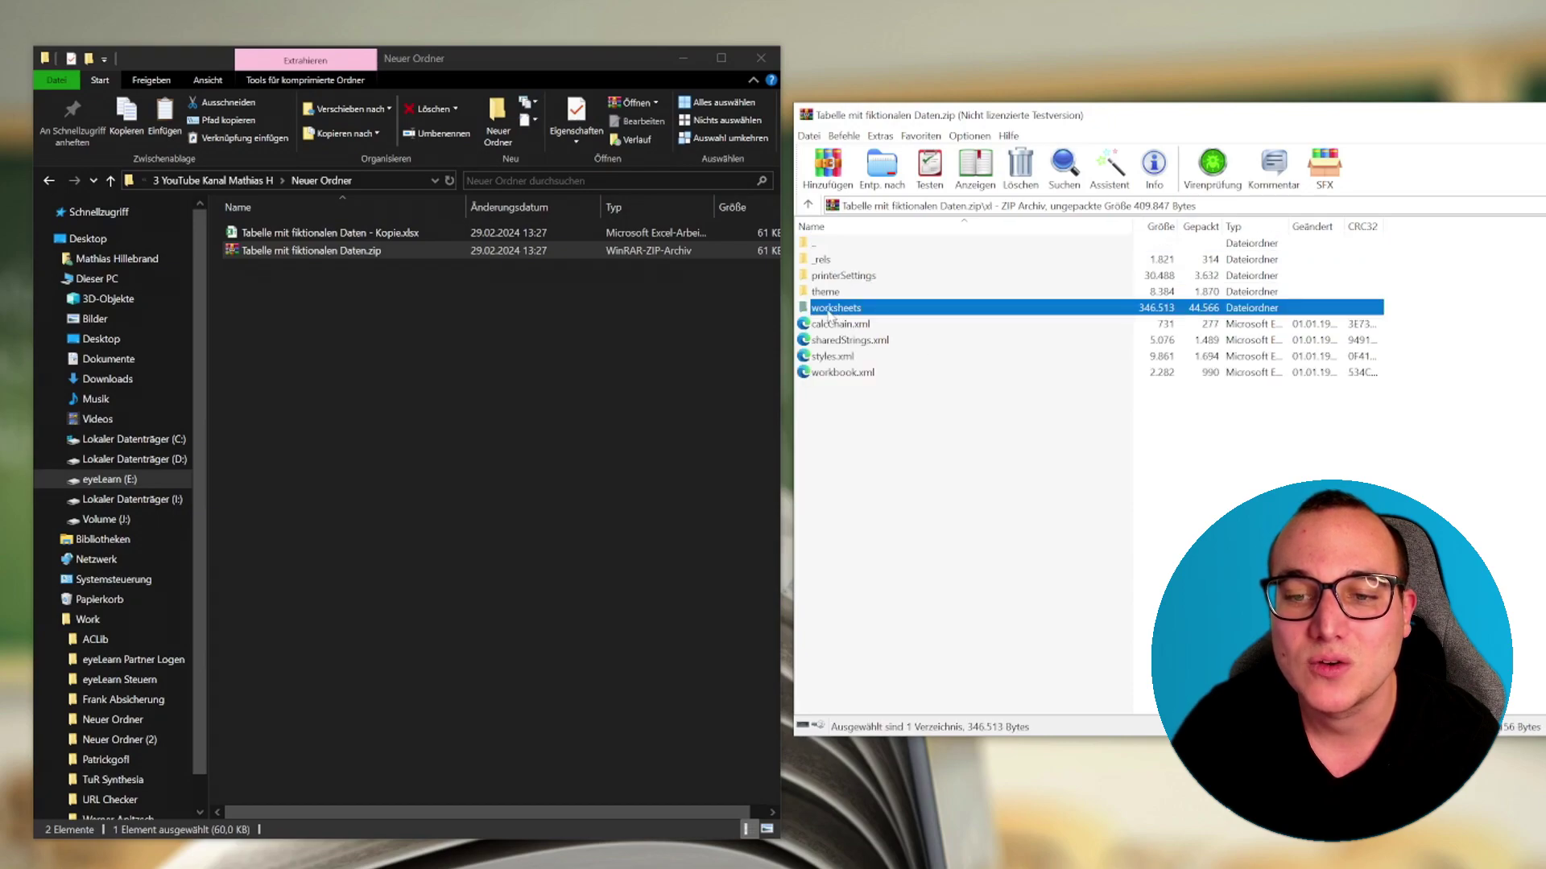
{"action": "double_click", "coordinate": [830, 312]}
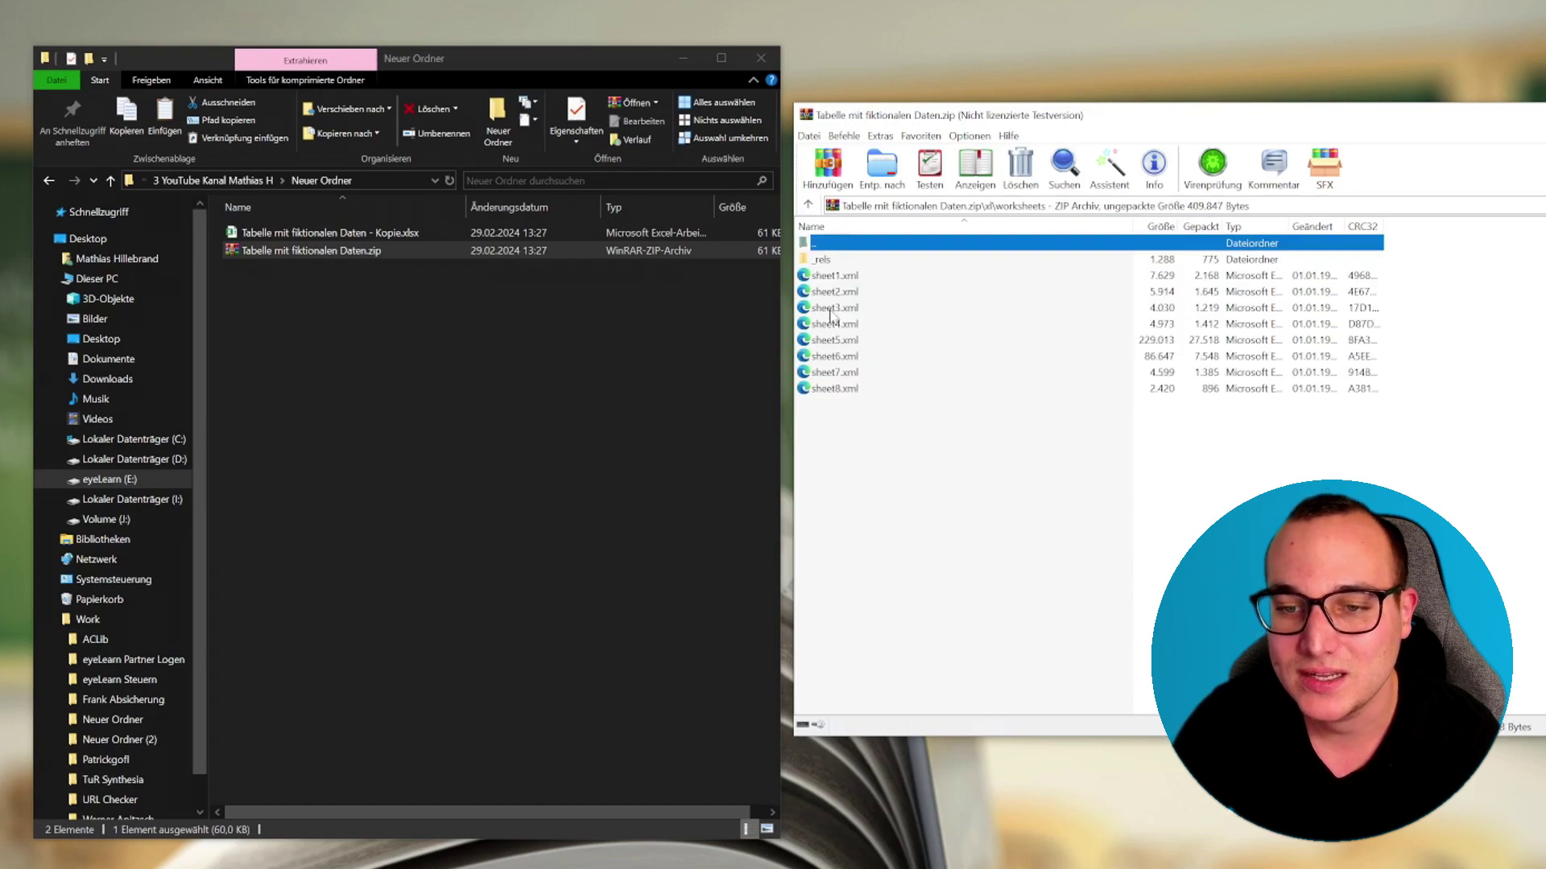
{"action": "left_click_drag", "start_coordinate": [840, 477], "coordinate": [854, 274]}
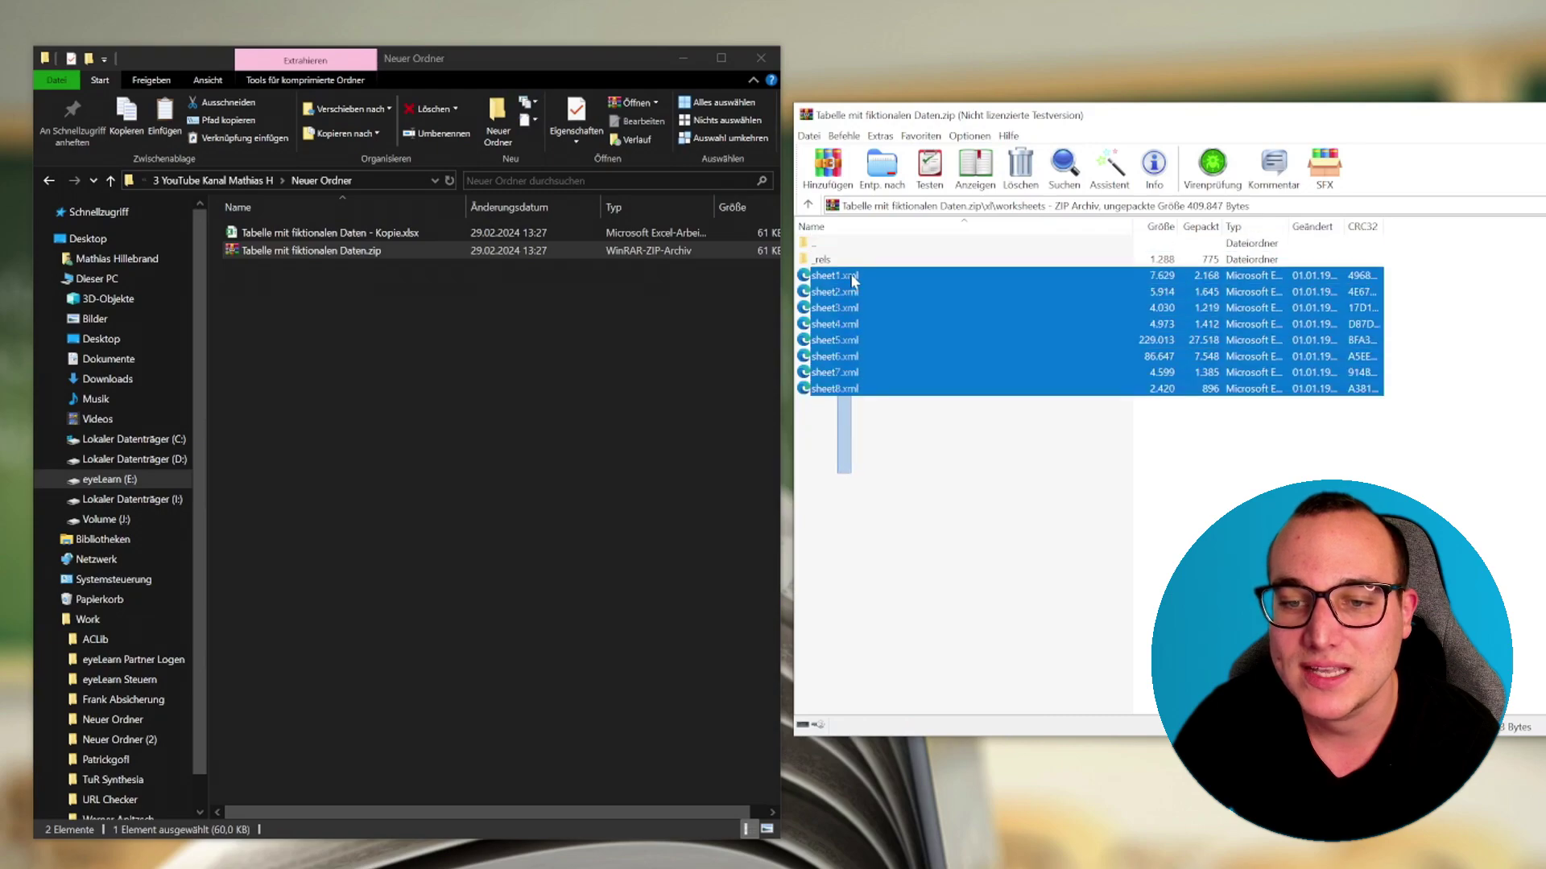
{"action": "left_click", "coordinate": [859, 439]}
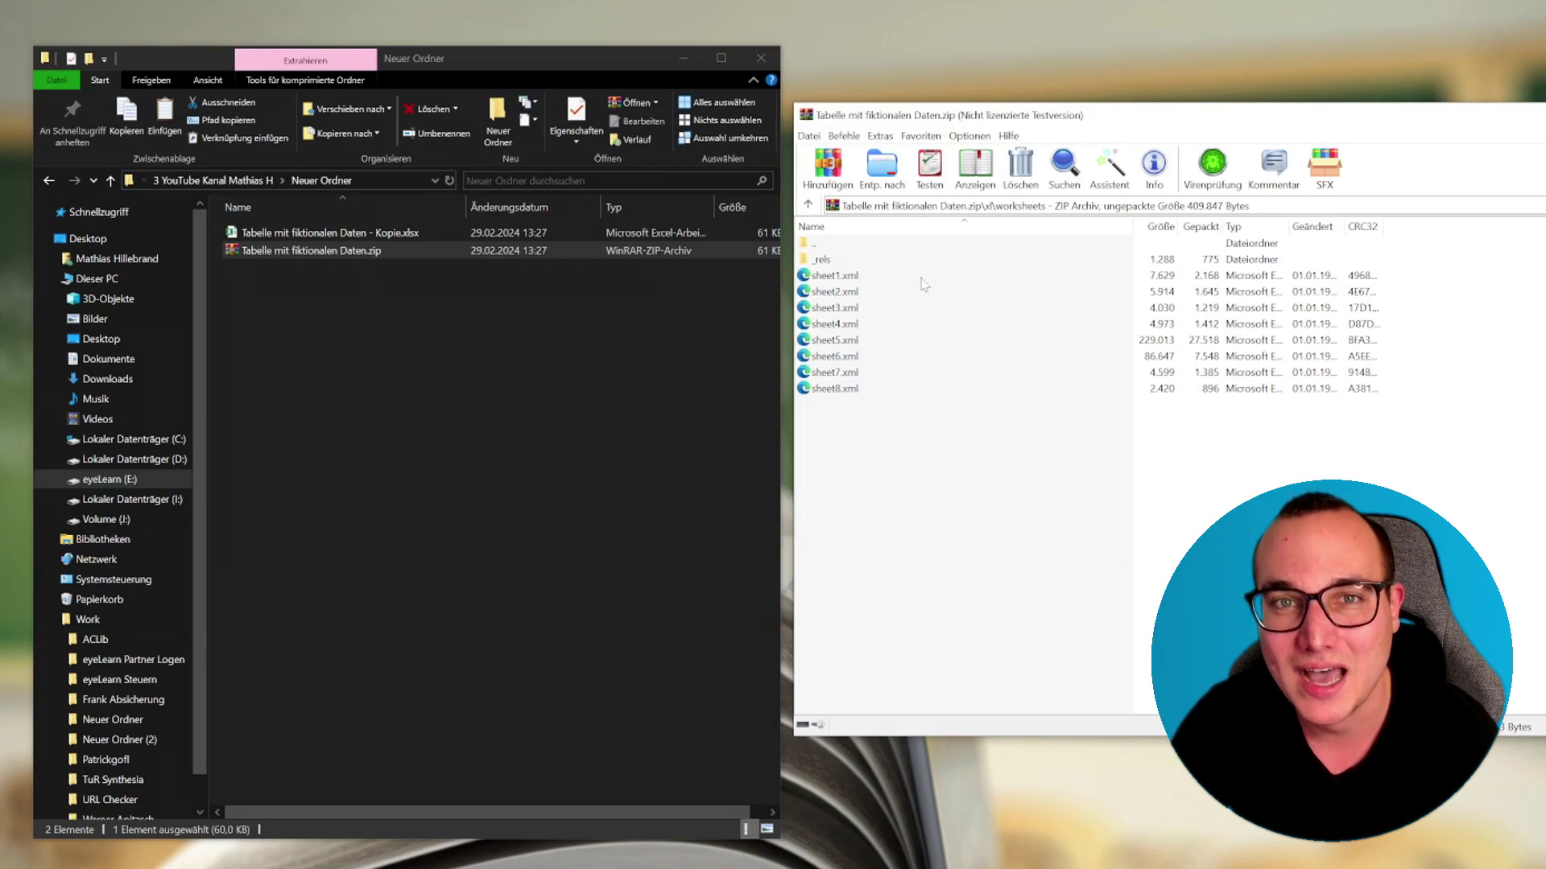
{"action": "left_click_drag", "start_coordinate": [851, 419], "coordinate": [846, 278]}
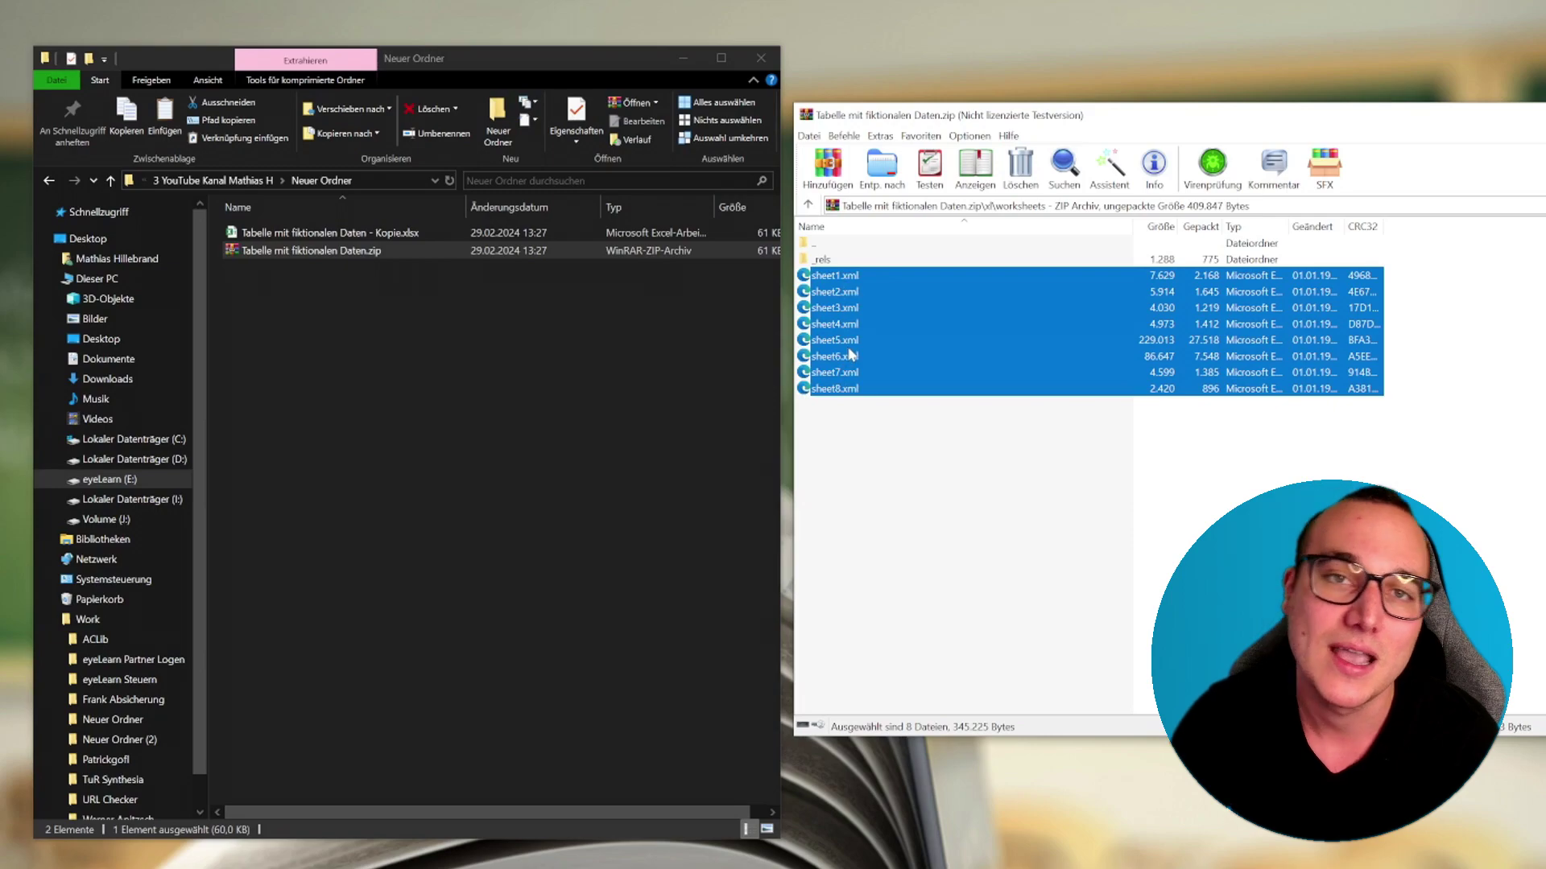
{"action": "left_click", "coordinate": [845, 279]}
{"action": "left_click", "coordinate": [843, 292]}
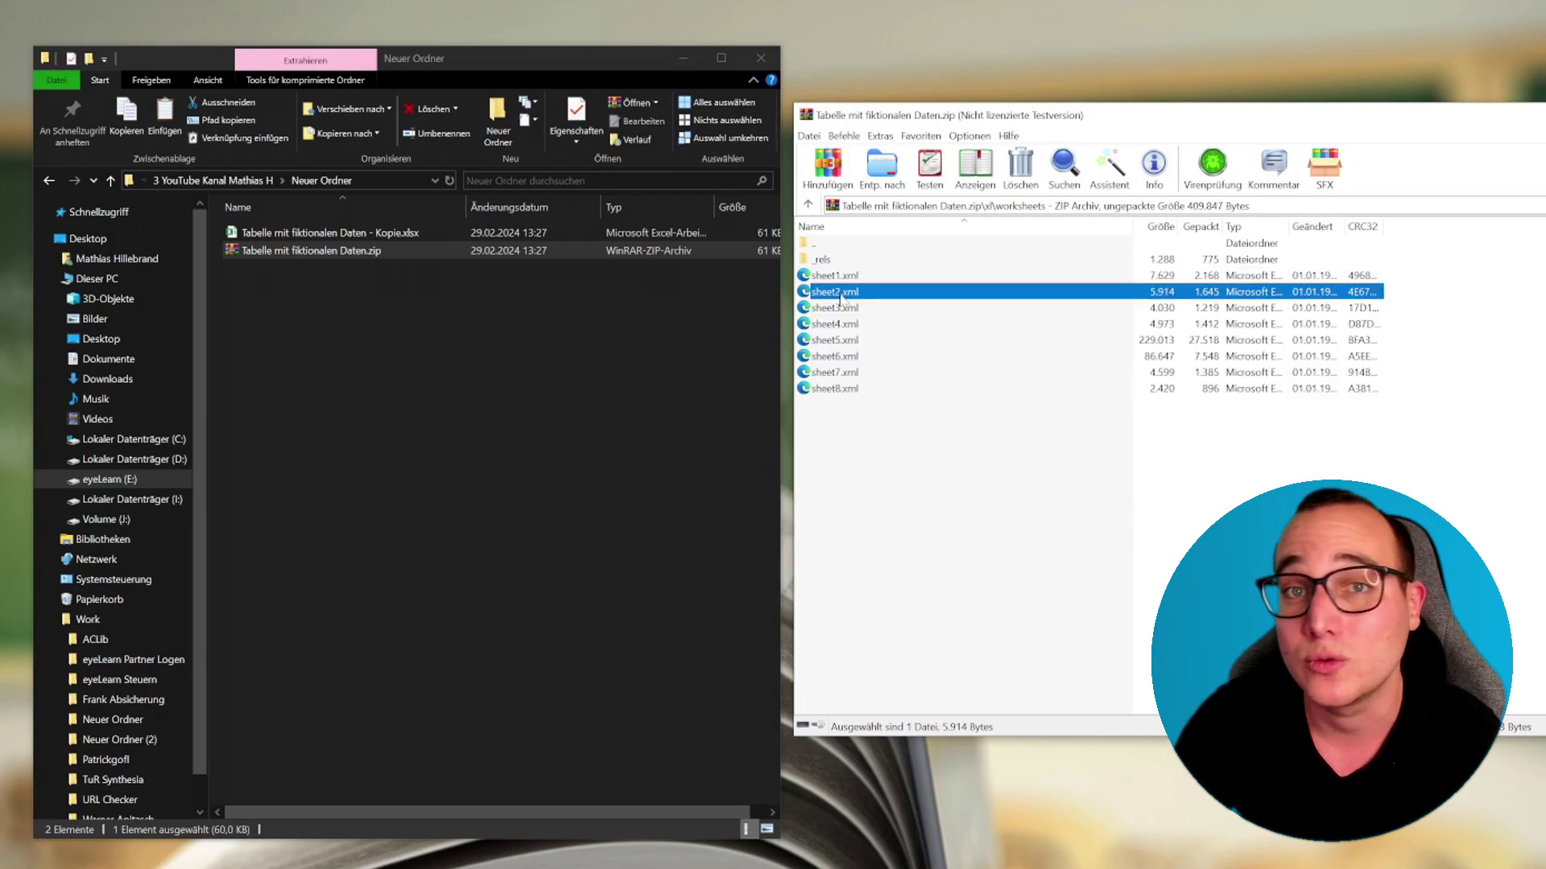
{"action": "left_click", "coordinate": [838, 277]}
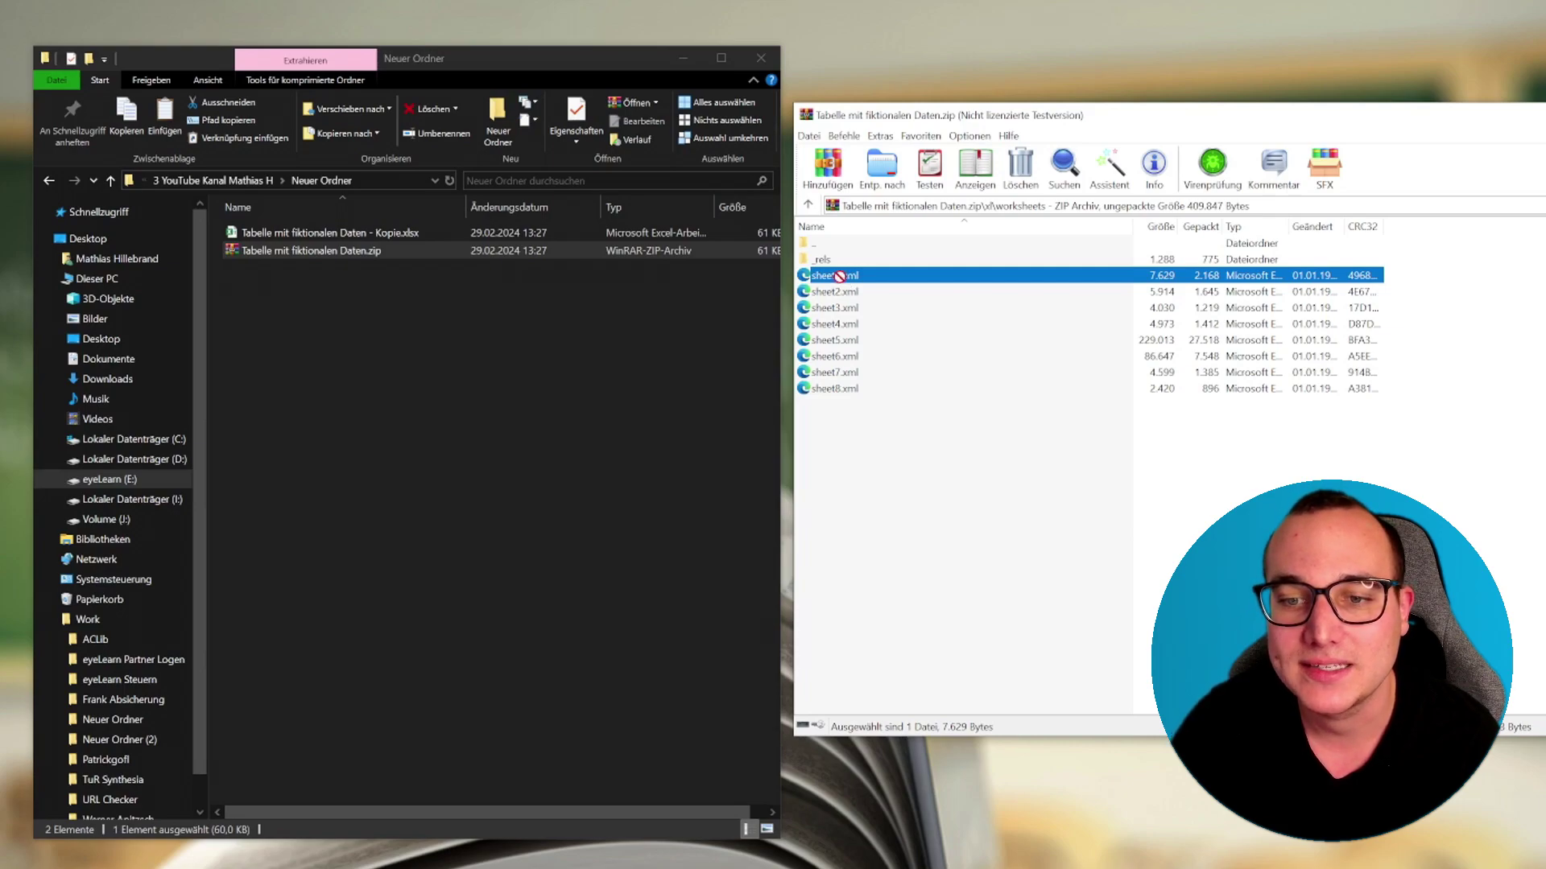
{"action": "left_click_drag", "start_coordinate": [839, 276], "coordinate": [682, 318]}
{"action": "left_click_drag", "start_coordinate": [457, 338], "coordinate": [607, 327]}
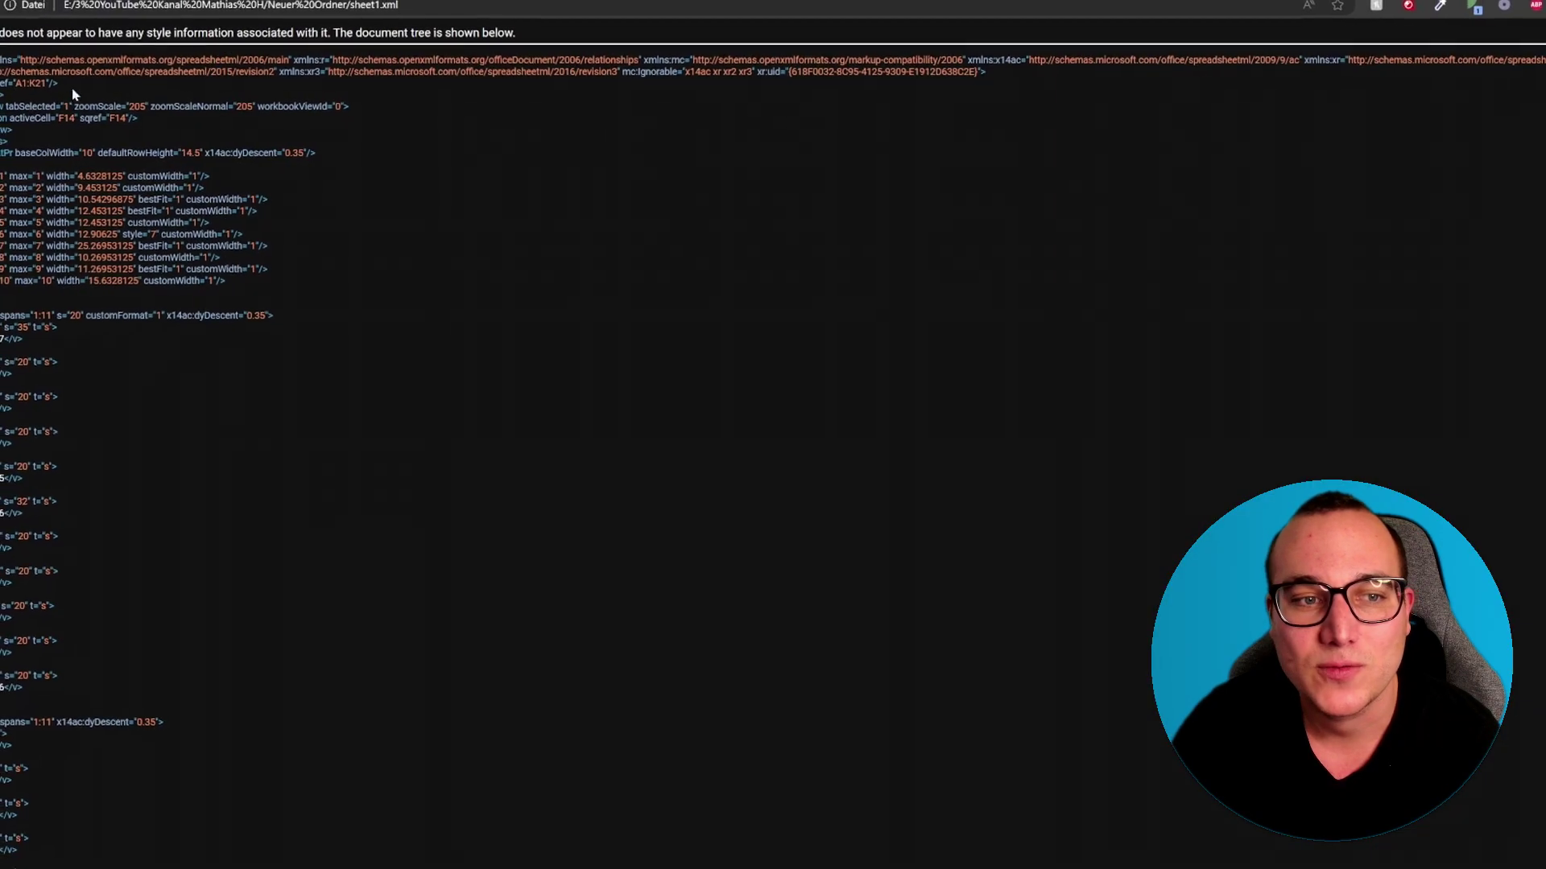
Search sheet1.xml for 'protect' and select the SHA-512 sheetProtection element near the end.
{"action": "left_click_drag", "start_coordinate": [137, 118], "coordinate": [1, 60]}
{"action": "scroll", "coordinate": [141, 264], "scroll_direction": "down", "scroll_amount": 1}
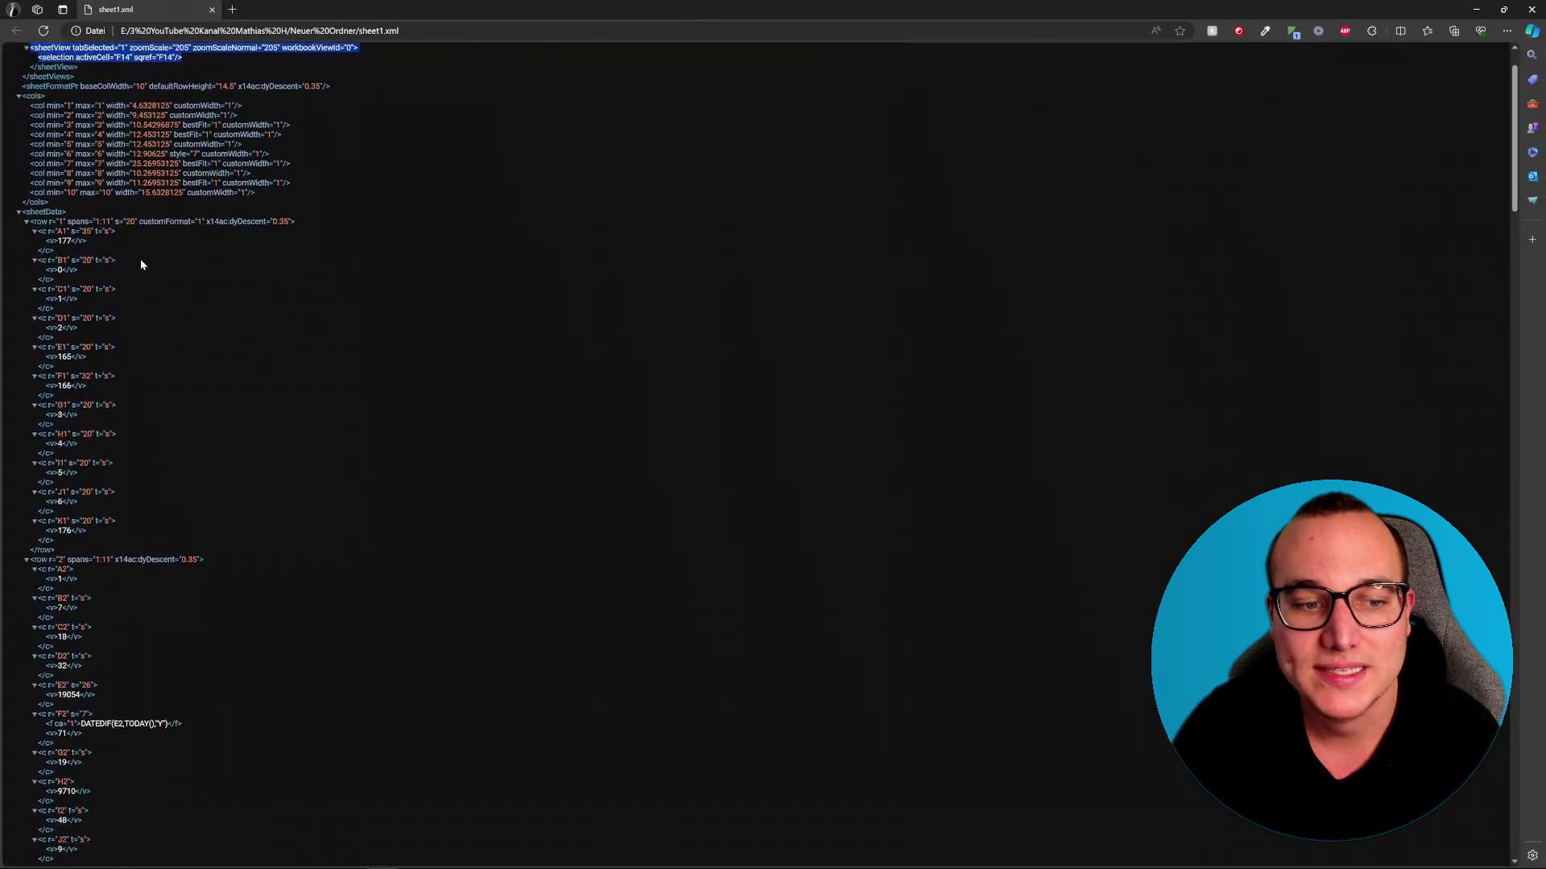
{"action": "scroll", "coordinate": [141, 259], "scroll_direction": "down", "scroll_amount": 9}
{"action": "scroll", "coordinate": [144, 208], "scroll_direction": "down", "scroll_amount": 9}
{"action": "scroll", "coordinate": [153, 192], "scroll_direction": "down", "scroll_amount": 9}
{"action": "scroll", "coordinate": [153, 187], "scroll_direction": "down", "scroll_amount": 9}
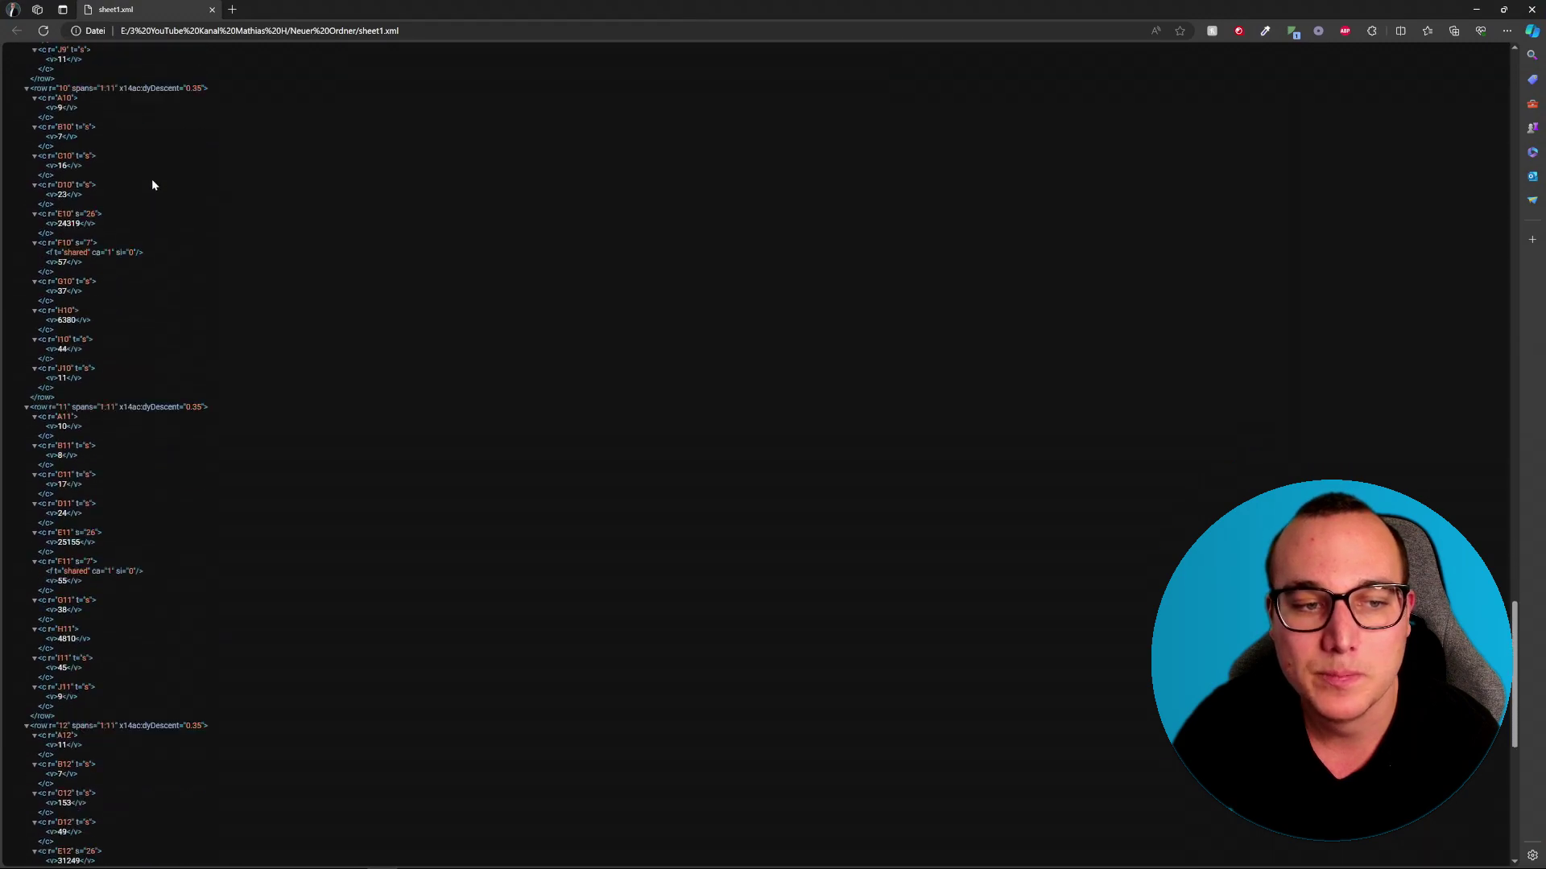
{"action": "scroll", "coordinate": [152, 185], "scroll_direction": "down", "scroll_amount": 8}
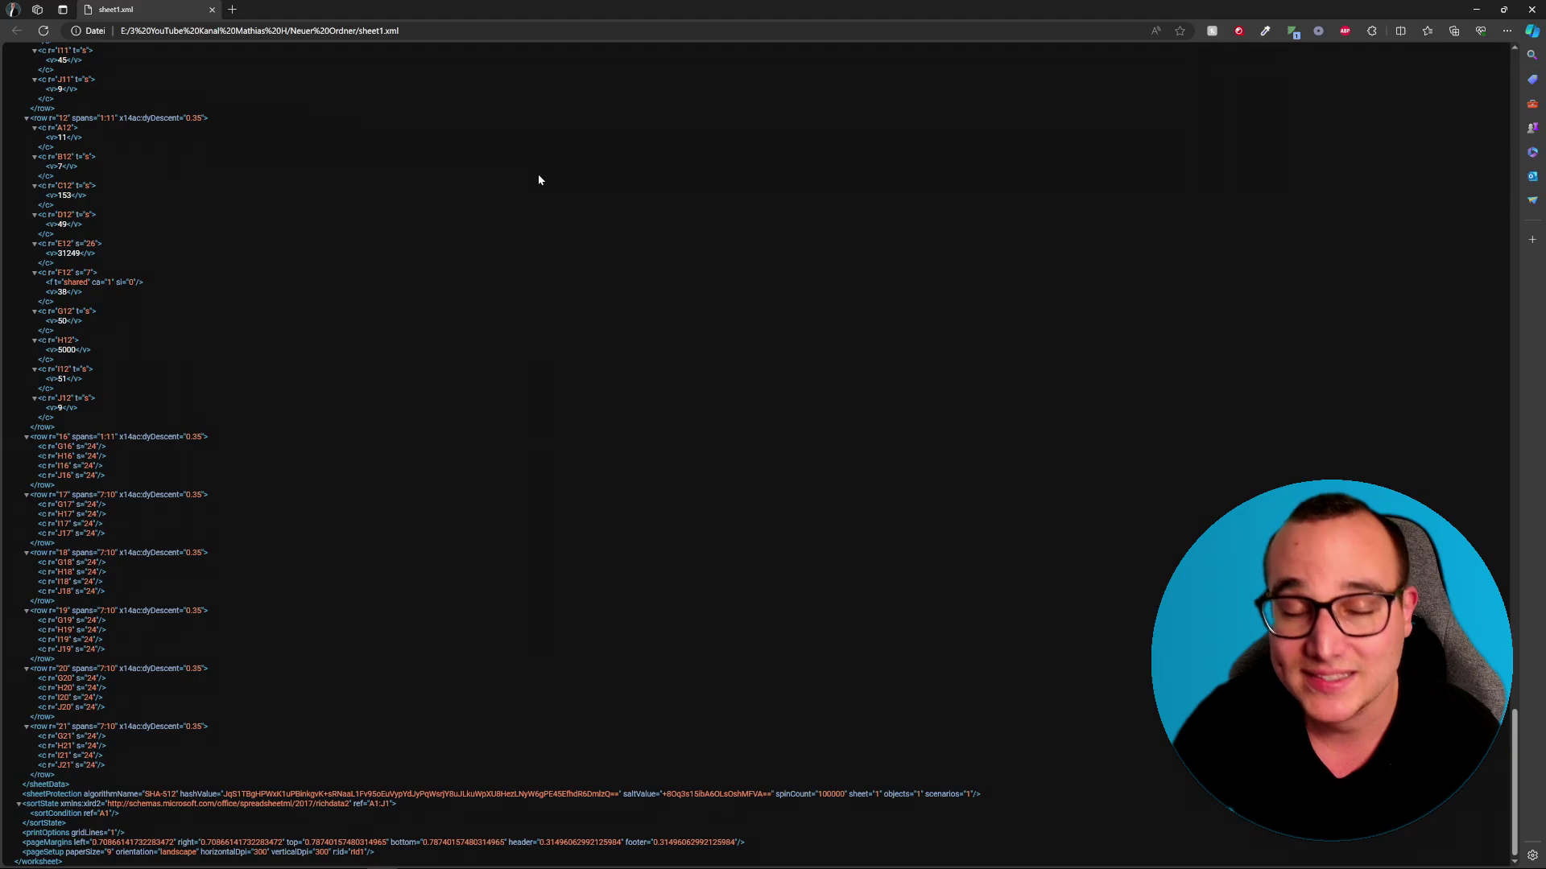
{"action": "key", "text": "ctrl+f"}
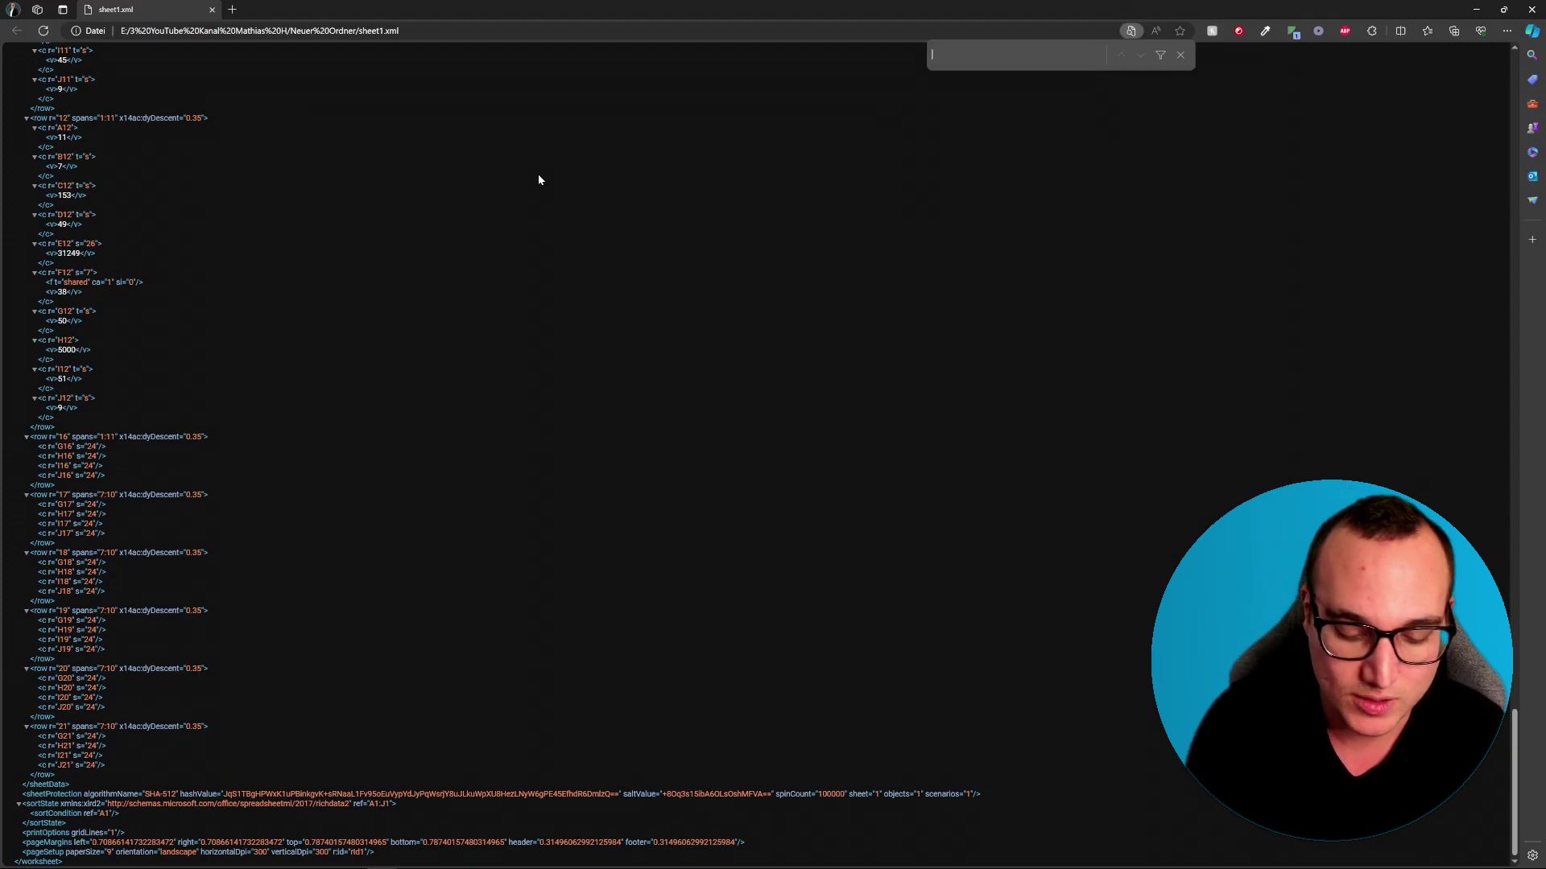
{"action": "type", "text": "protect"}
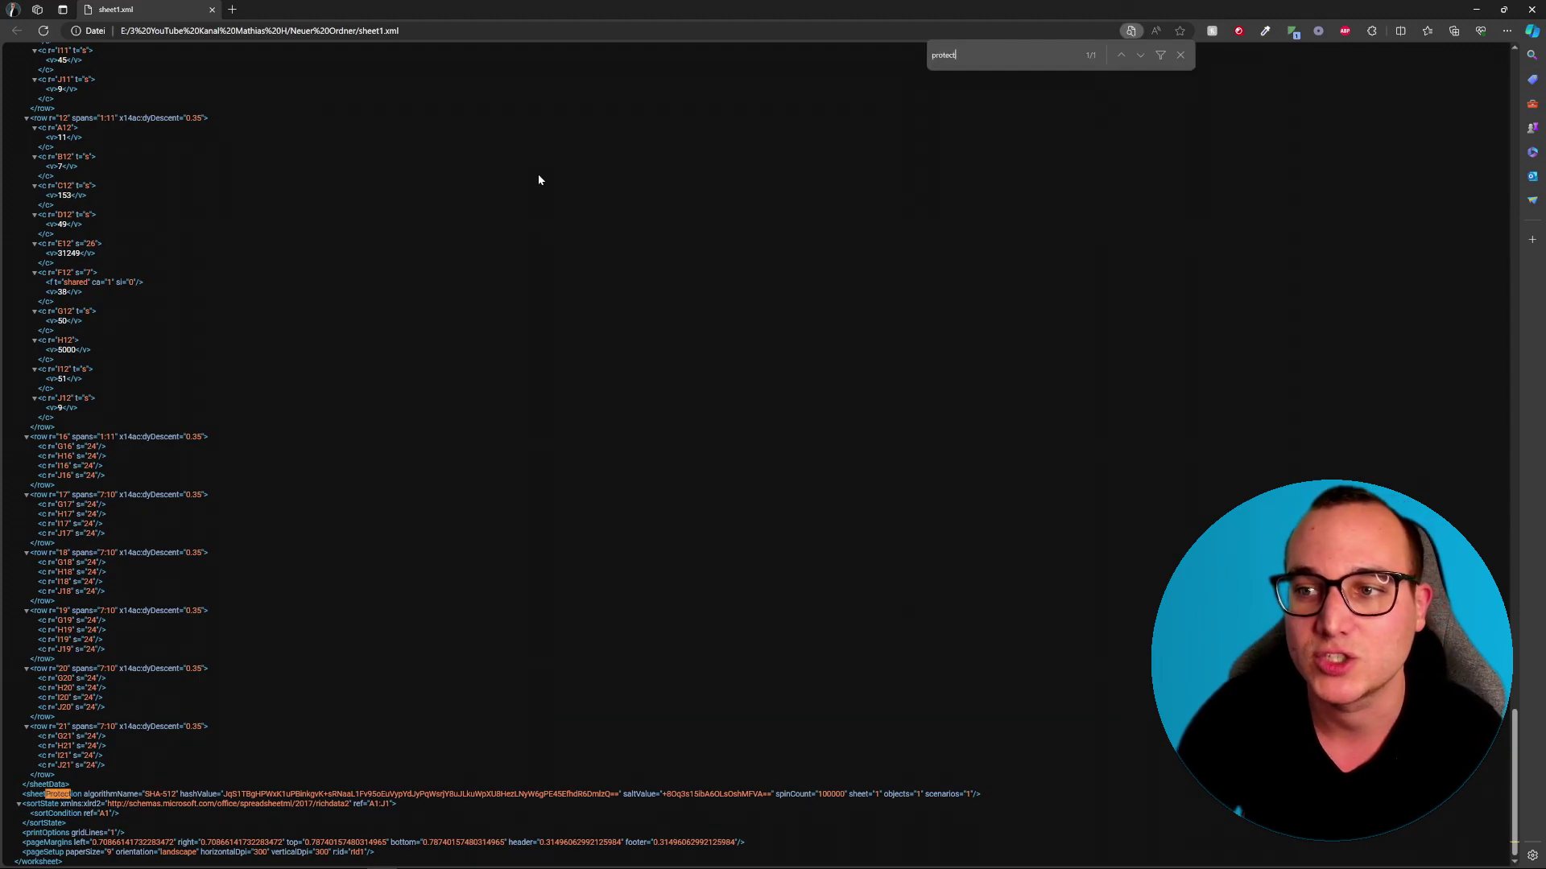
{"action": "scroll", "coordinate": [98, 770], "scroll_direction": "up", "scroll_amount": 5, "text": "ctrl"}
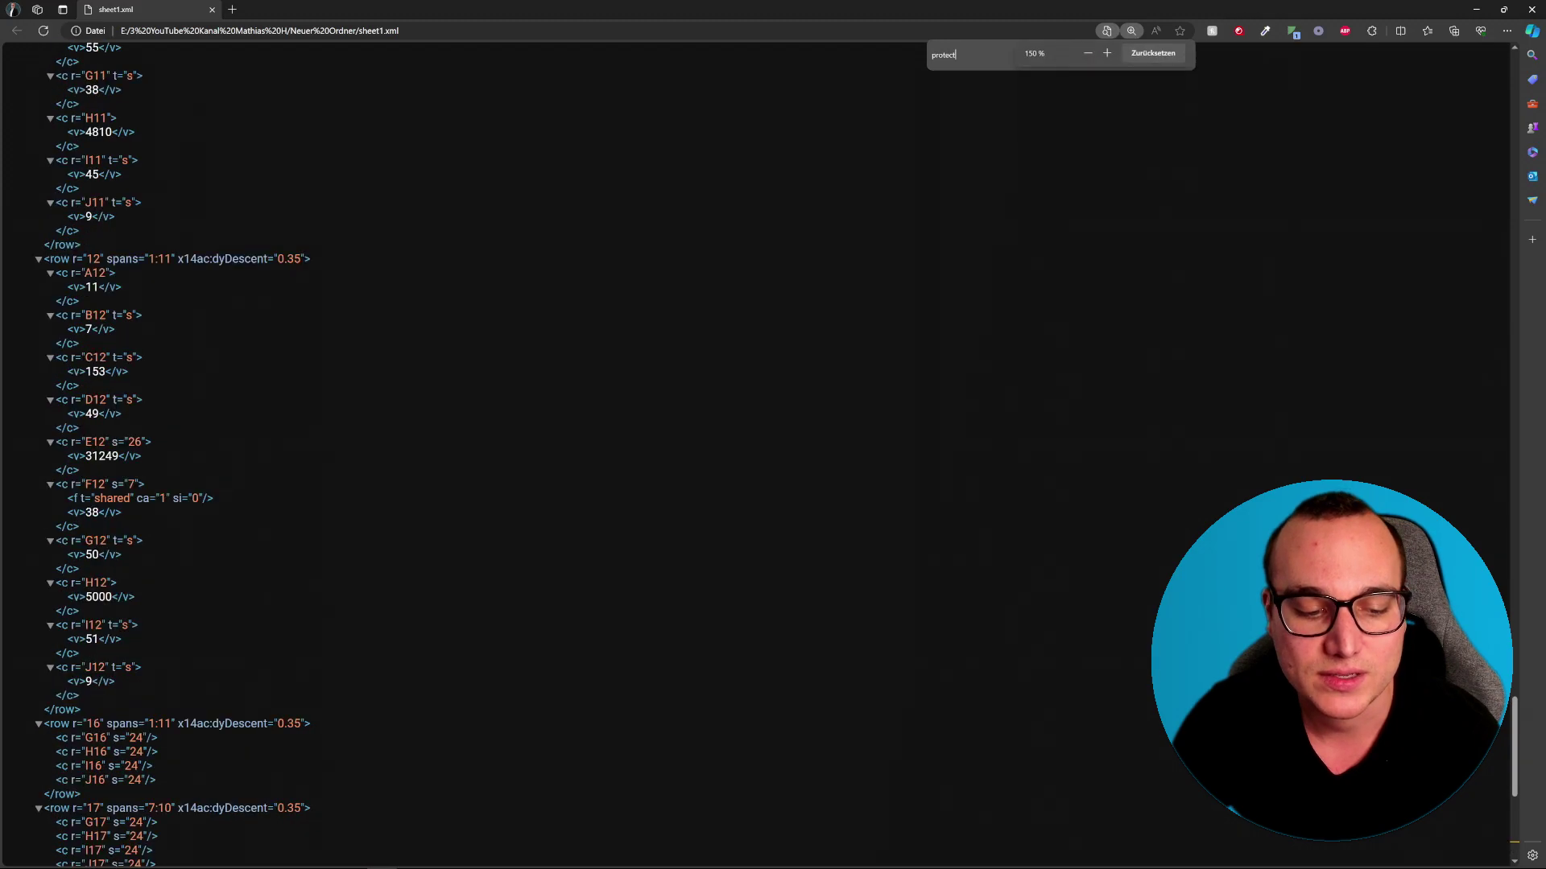
{"action": "scroll", "coordinate": [181, 742], "scroll_direction": "down", "scroll_amount": 10}
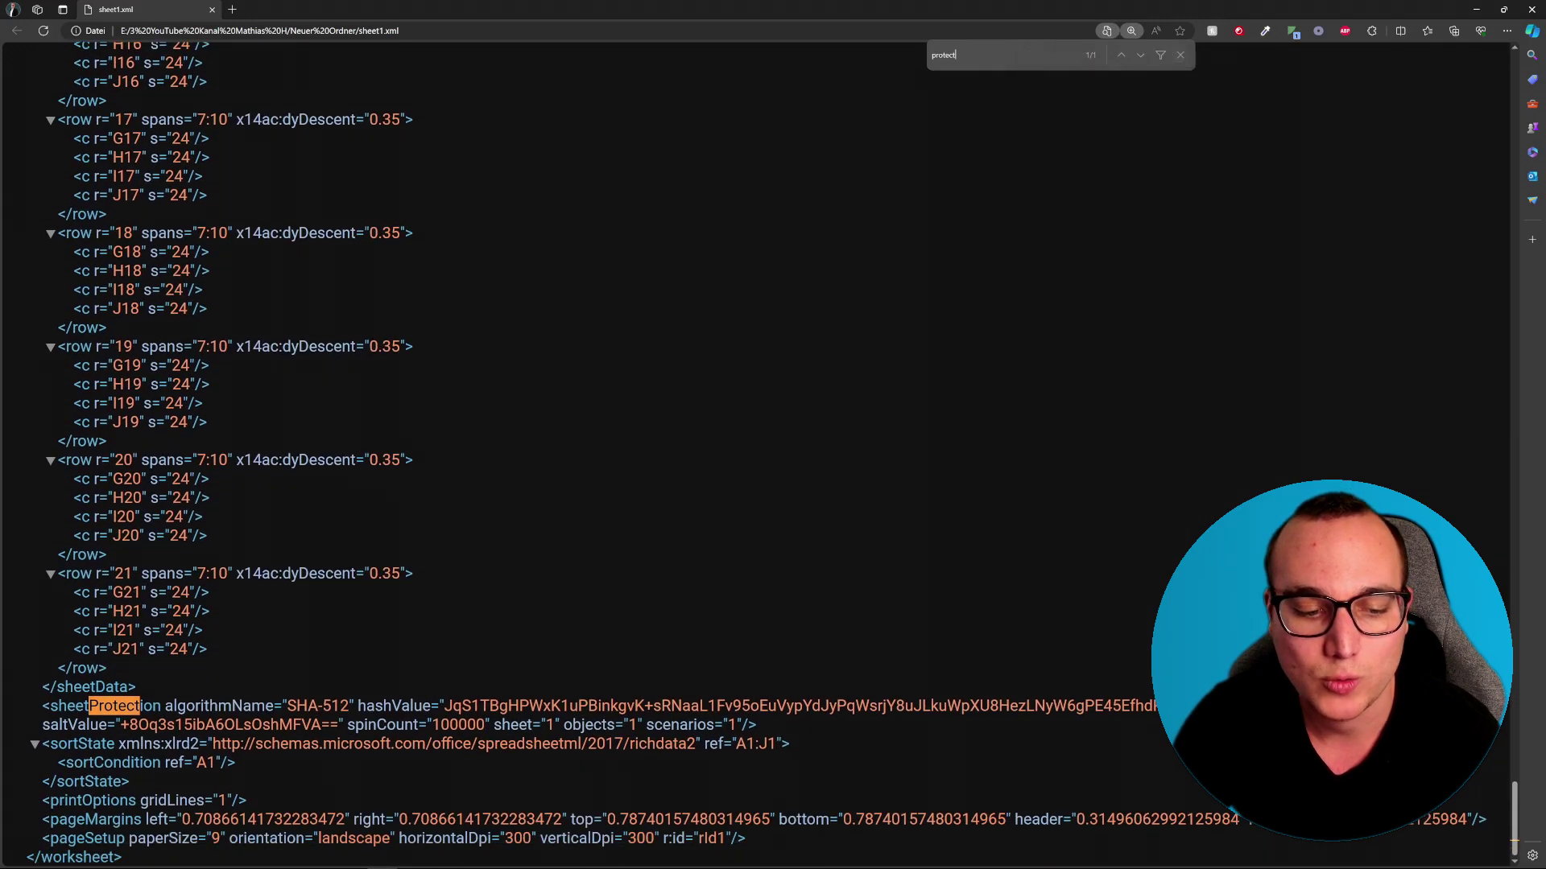
{"action": "left_click_drag", "start_coordinate": [42, 706], "coordinate": [757, 724]}
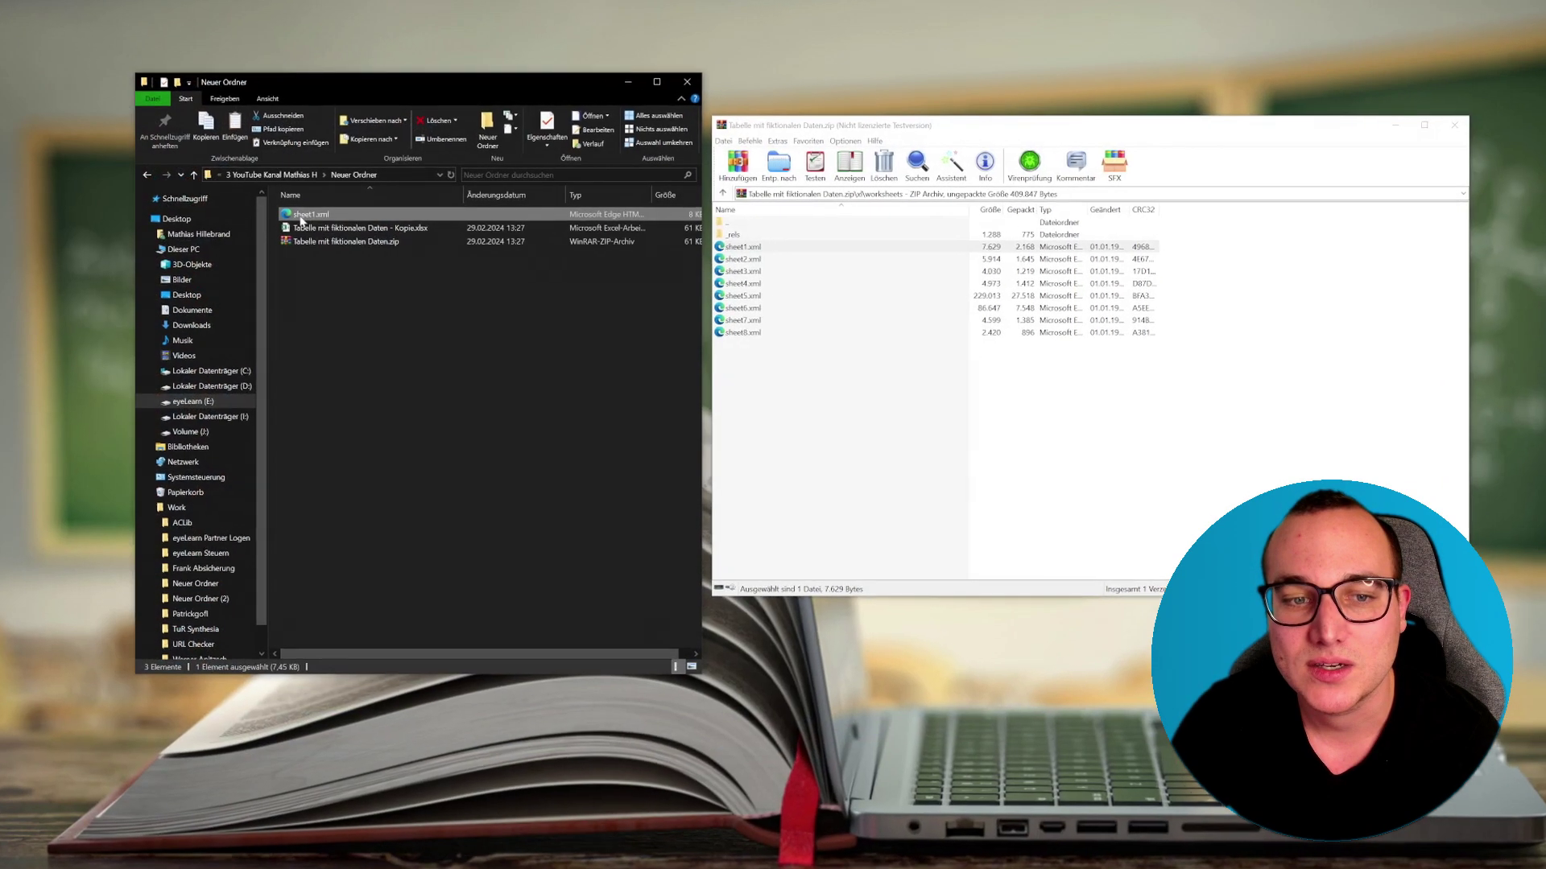
Open sheet1.xml in Editor via Öffnen mit.
{"action": "right_click", "coordinate": [320, 218]}
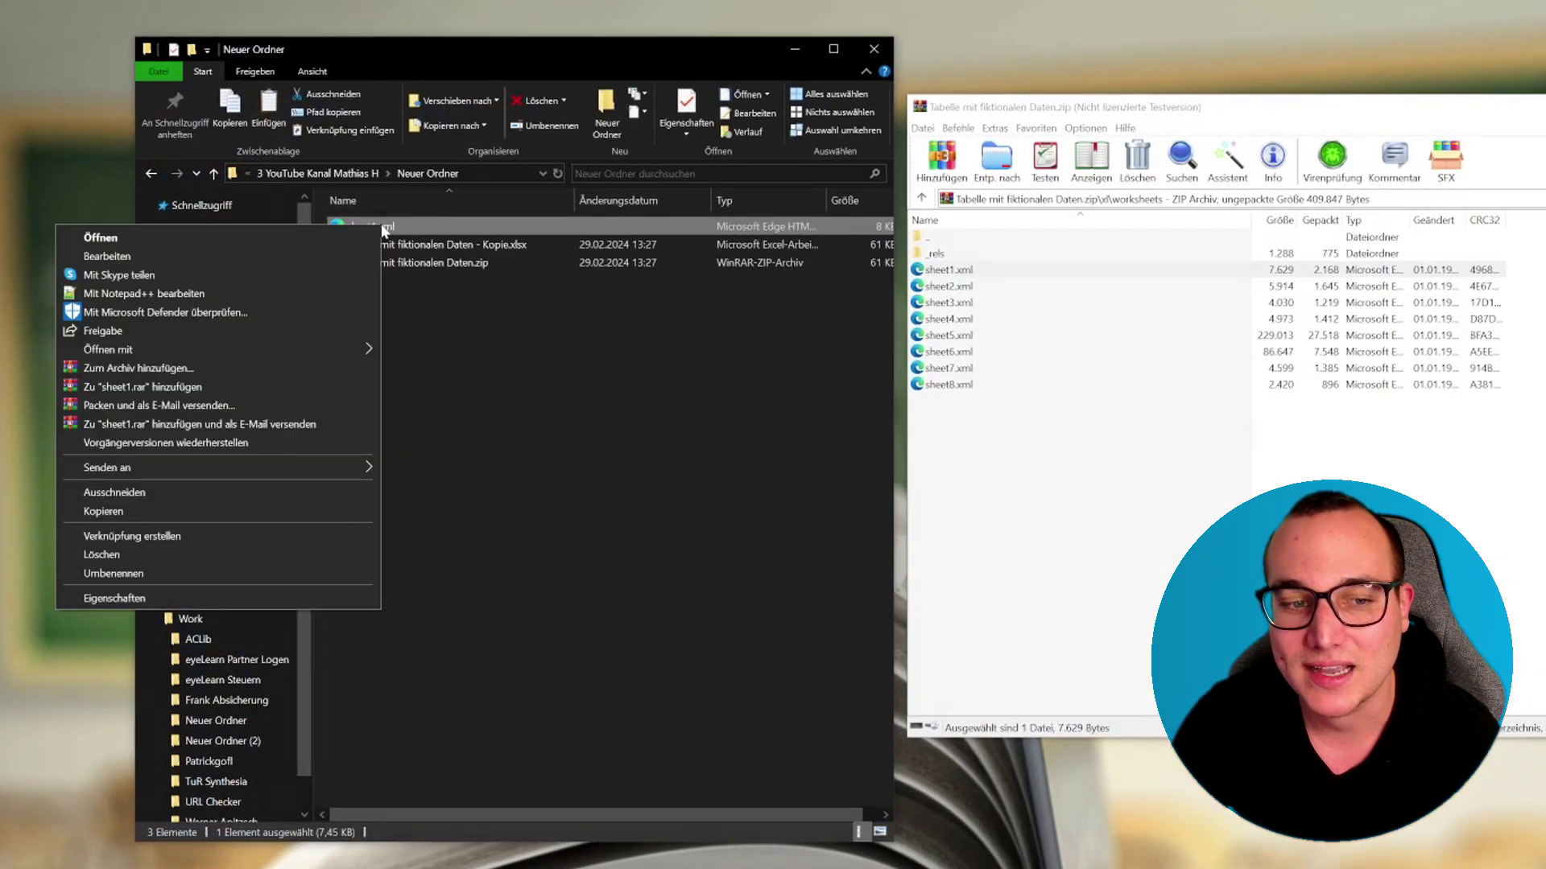
{"action": "mouse_move", "coordinate": [109, 349]}
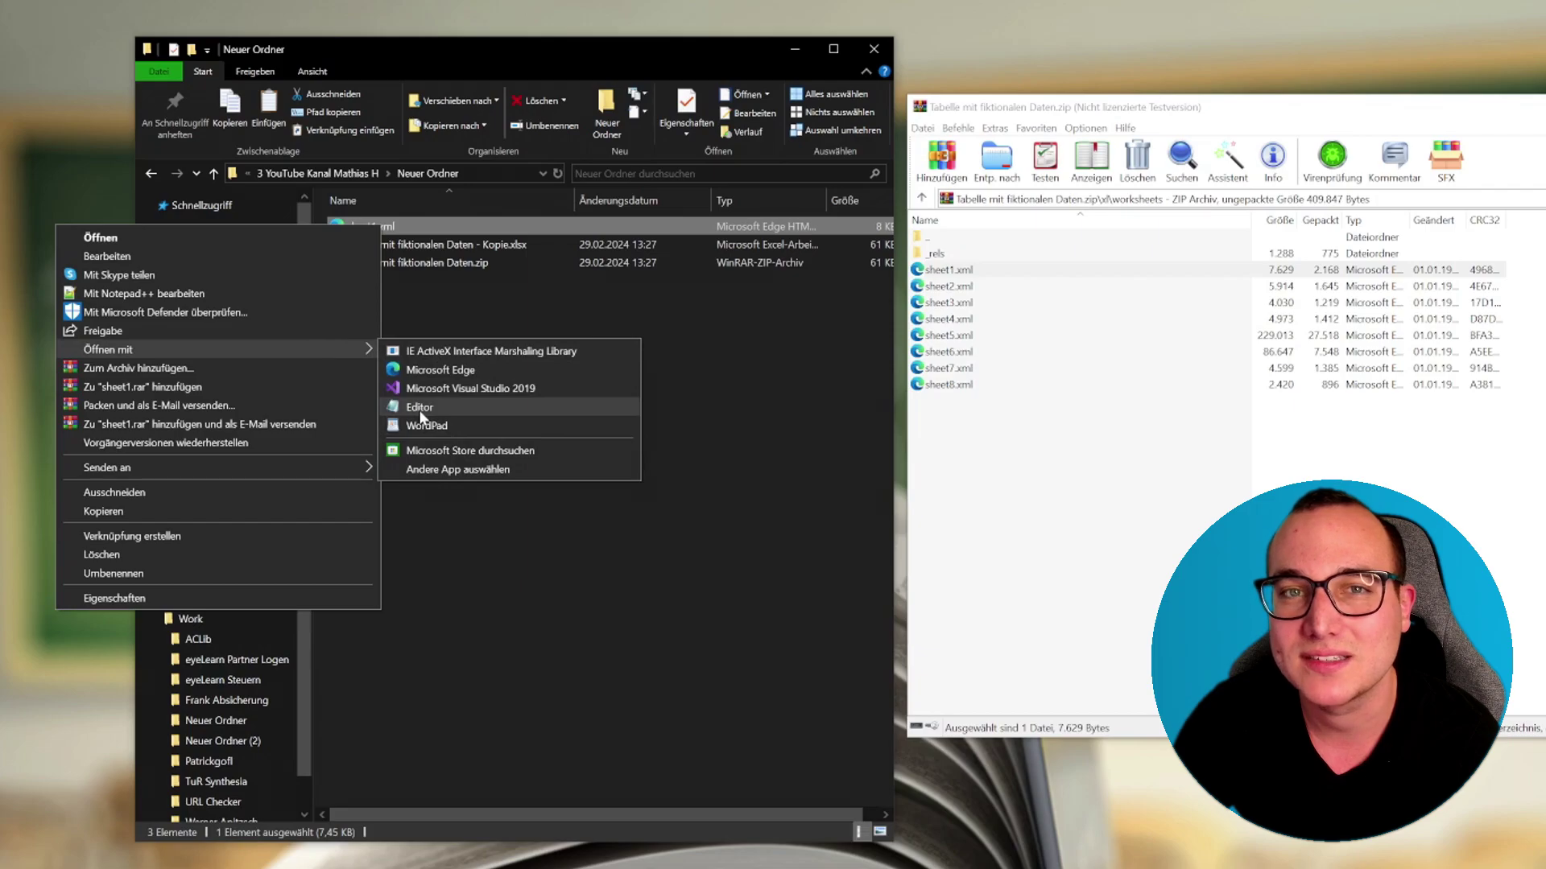
{"action": "left_click", "coordinate": [419, 408]}
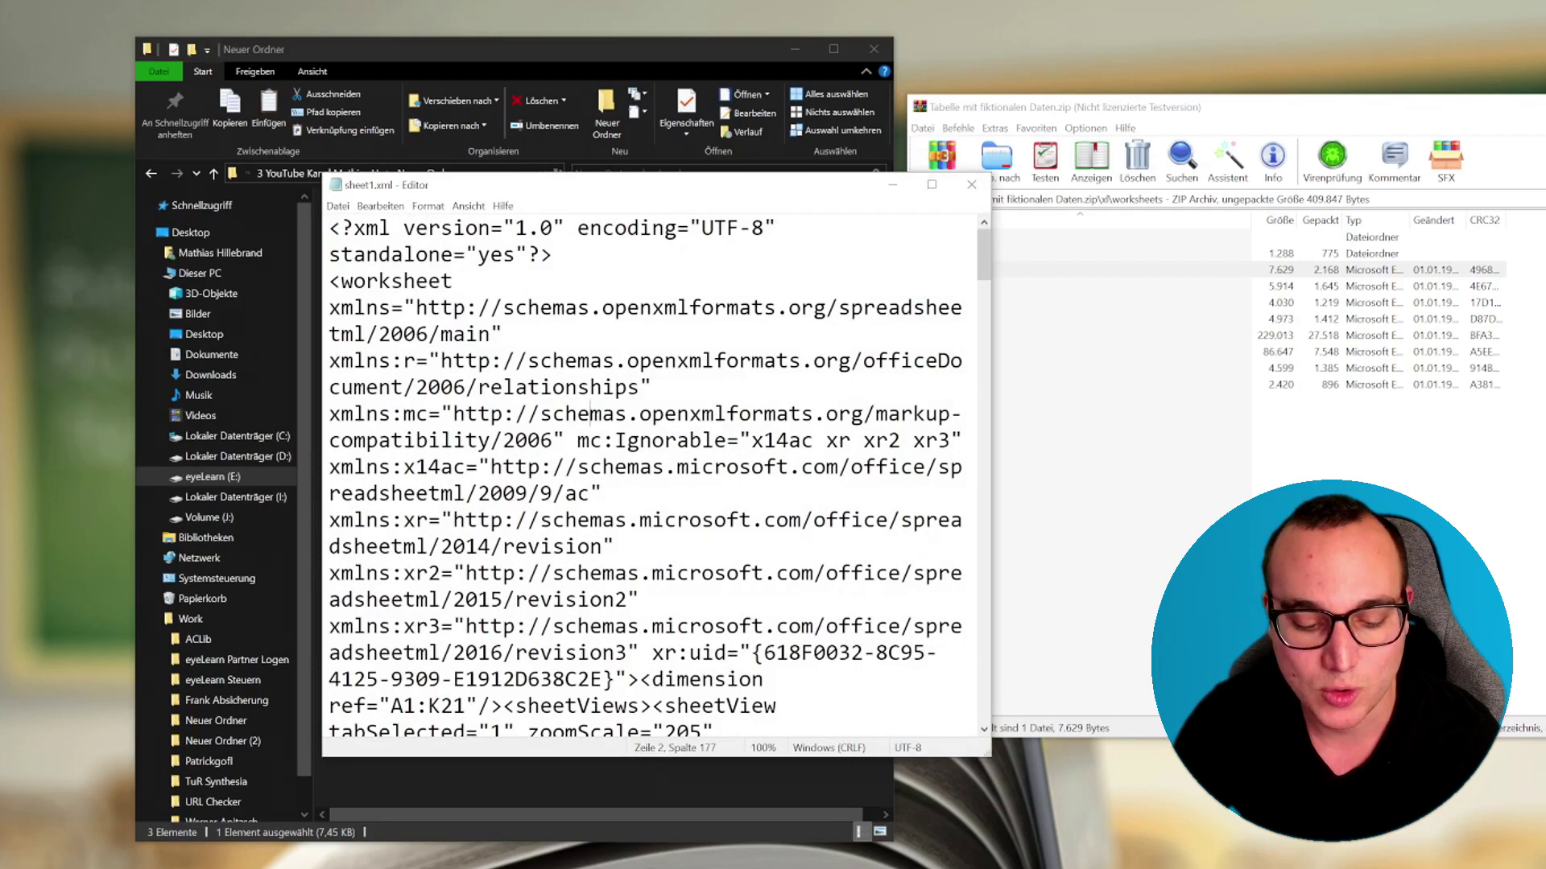
Find 'protect' in sheet1.xml to locate the sheetProtection element.
{"action": "key", "text": "ctrl+f"}
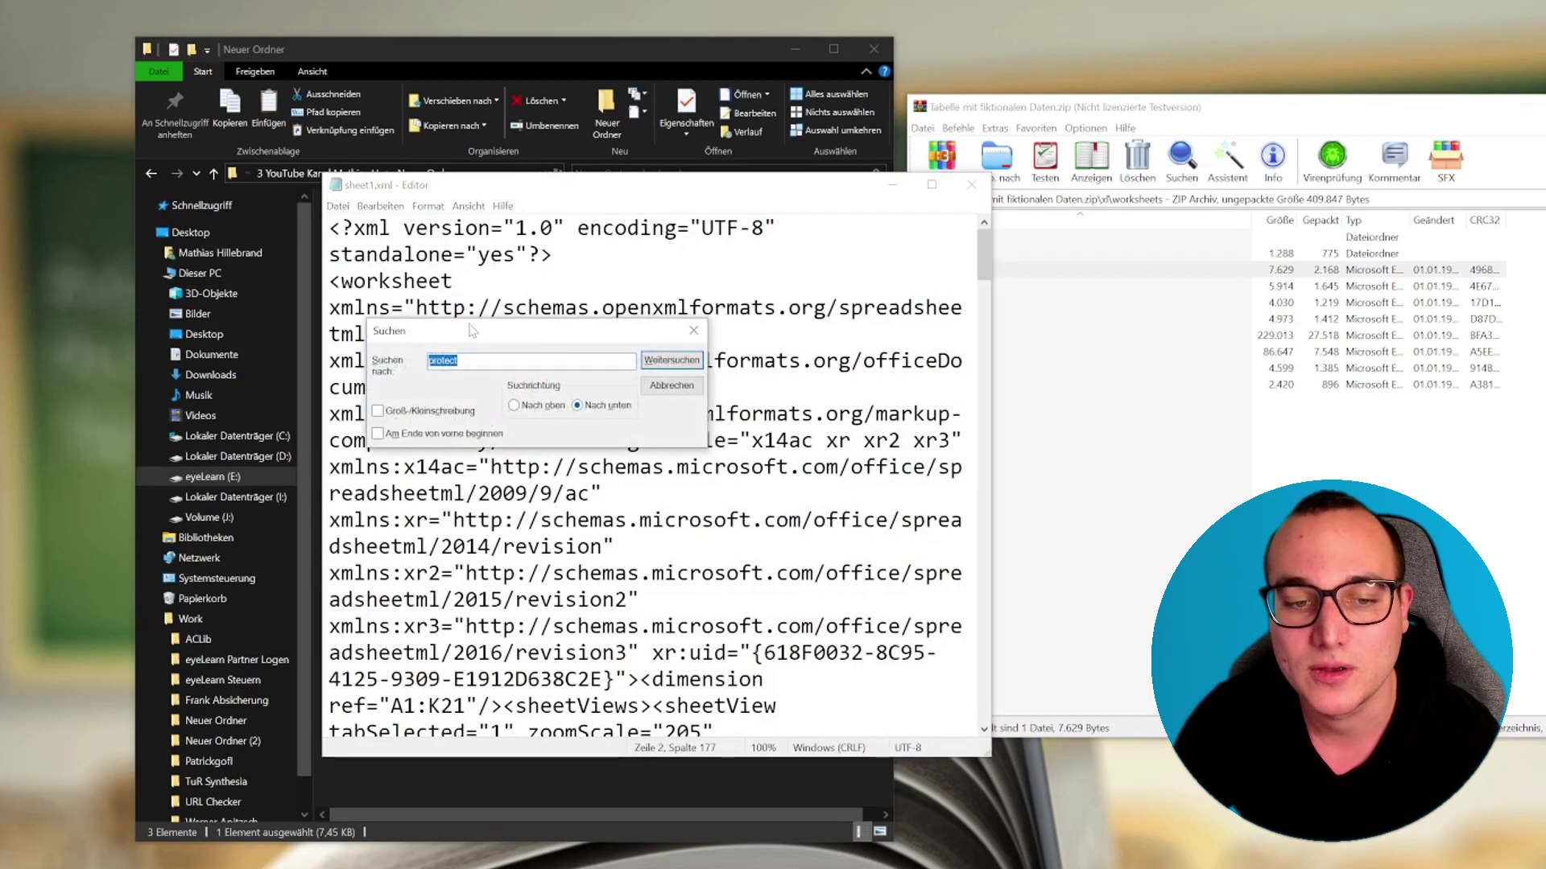
{"action": "left_click", "coordinate": [669, 360]}
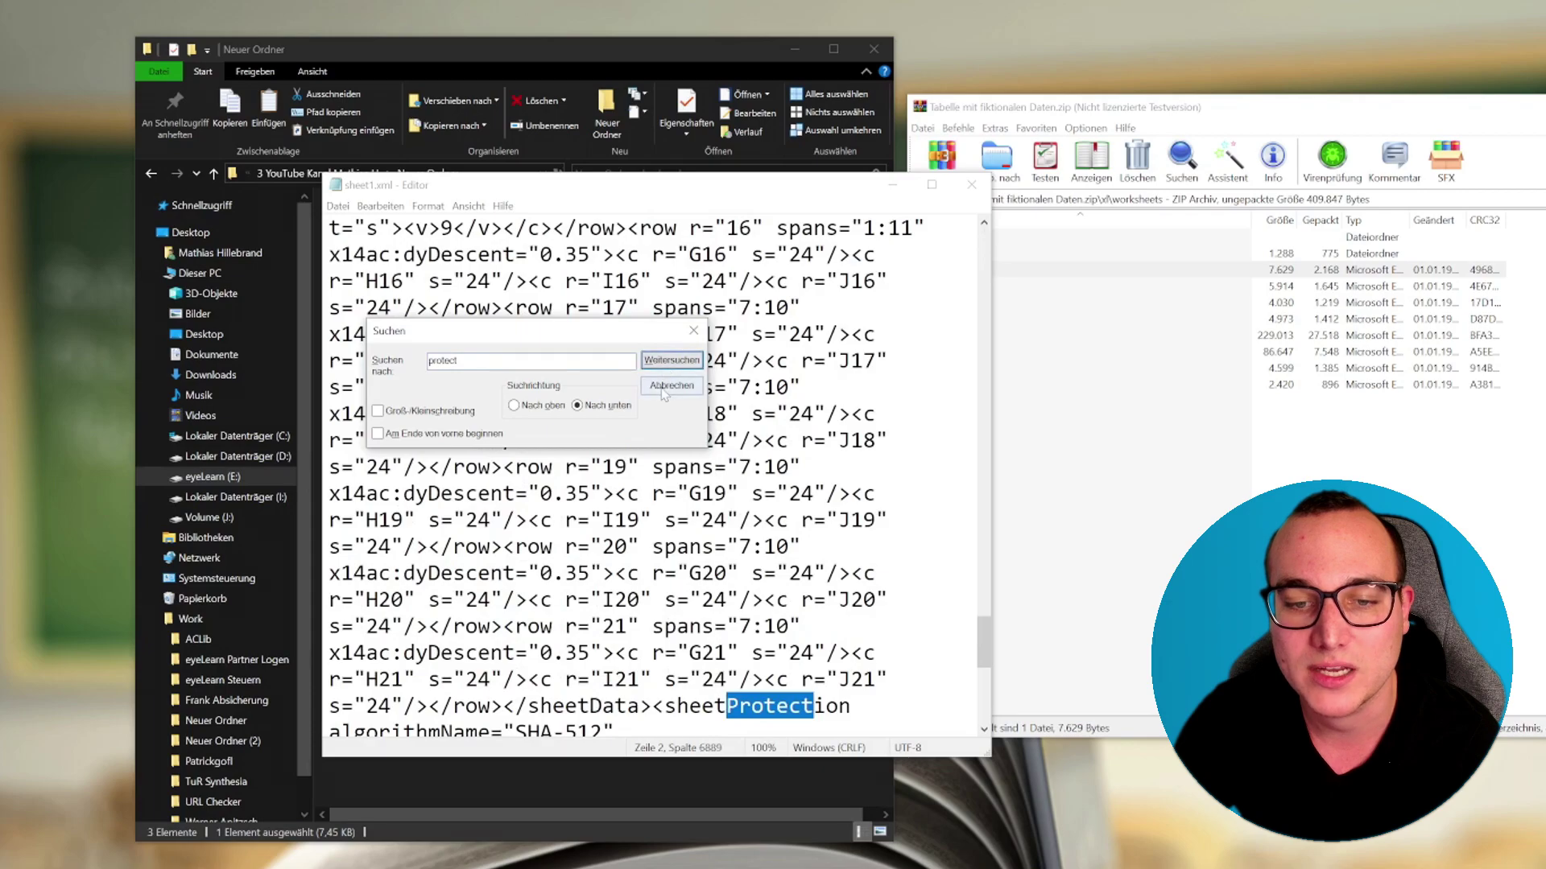
{"action": "left_click", "coordinate": [663, 387]}
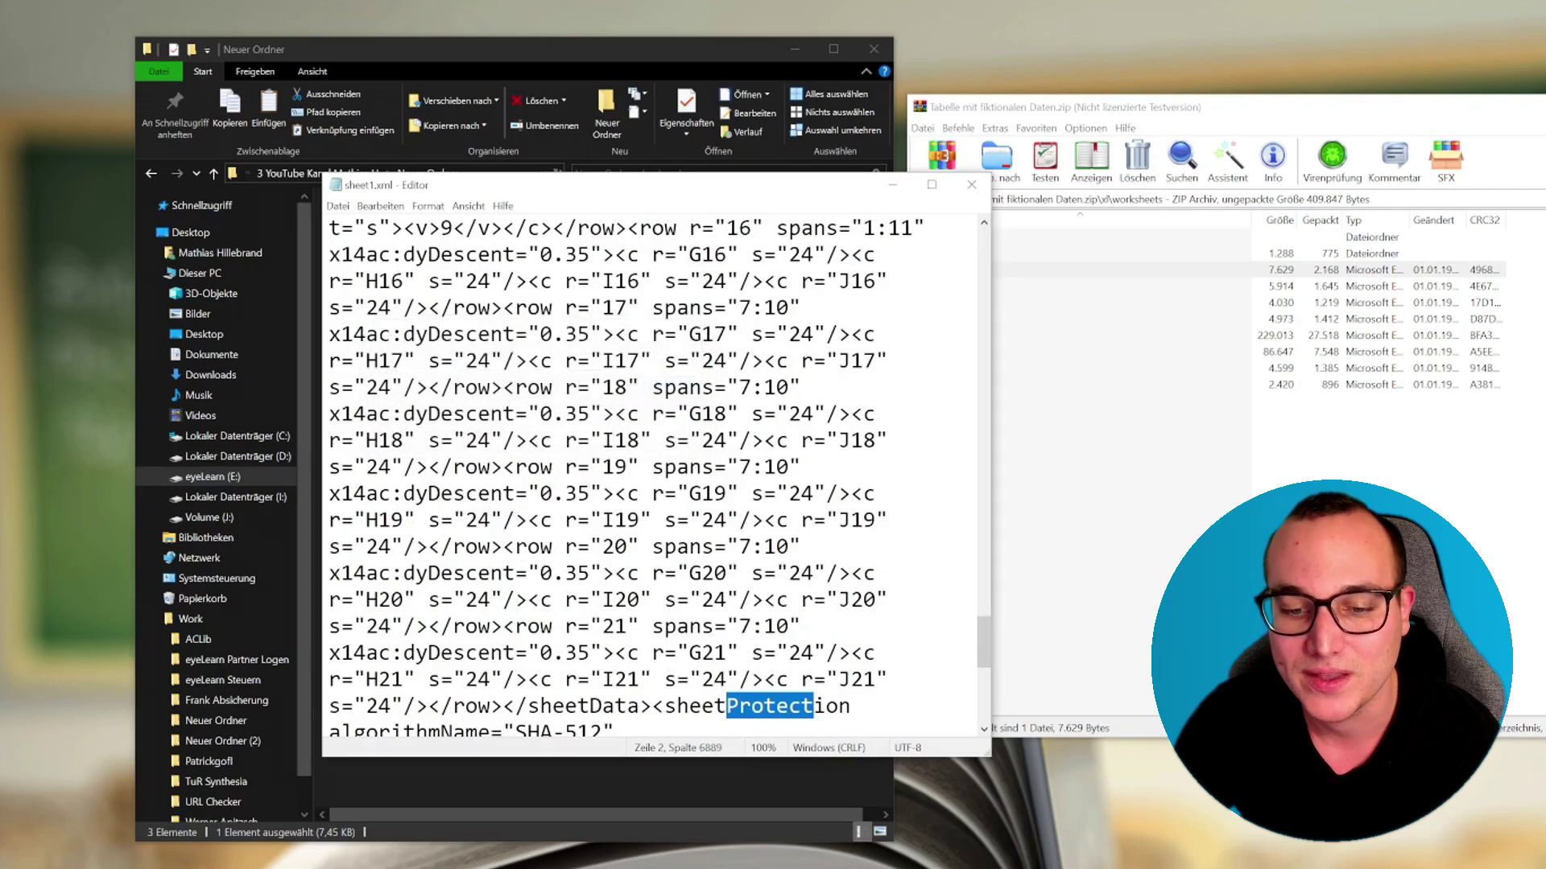
{"action": "scroll", "coordinate": [663, 392], "scroll_direction": "down", "scroll_amount": 2}
{"action": "scroll", "coordinate": [663, 392], "scroll_direction": "down", "scroll_amount": 1}
{"action": "scroll", "coordinate": [652, 387], "scroll_direction": "down", "scroll_amount": 1}
{"action": "left_click_drag", "start_coordinate": [652, 387], "coordinate": [850, 387]}
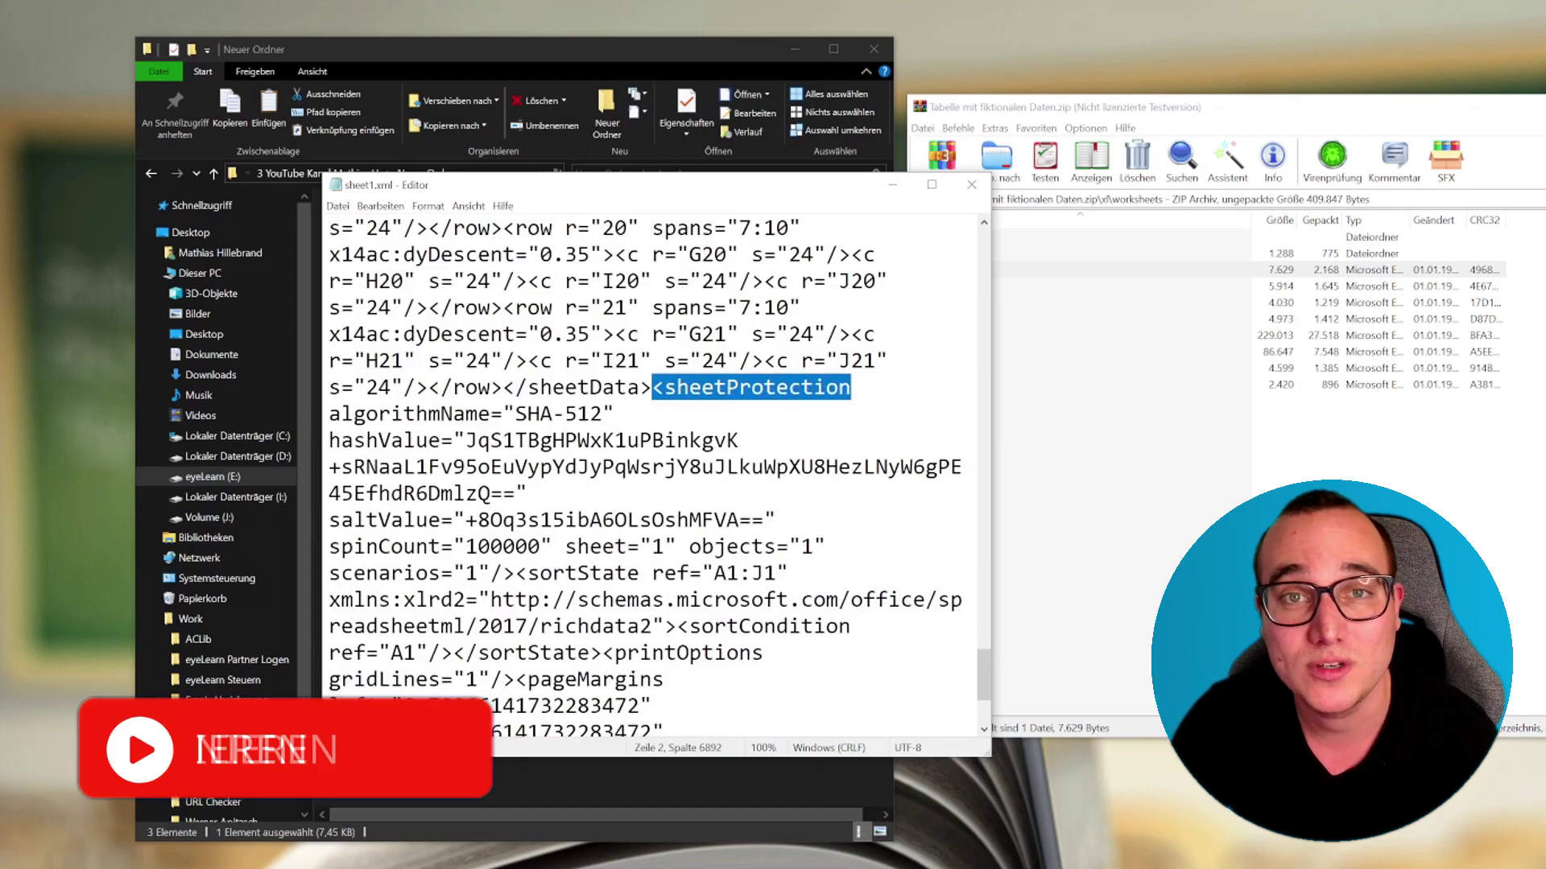
Select the whole sheetProtection element with its hash and salt, delete it, and save the file.
{"action": "left_click_drag", "start_coordinate": [652, 387], "coordinate": [664, 387]}
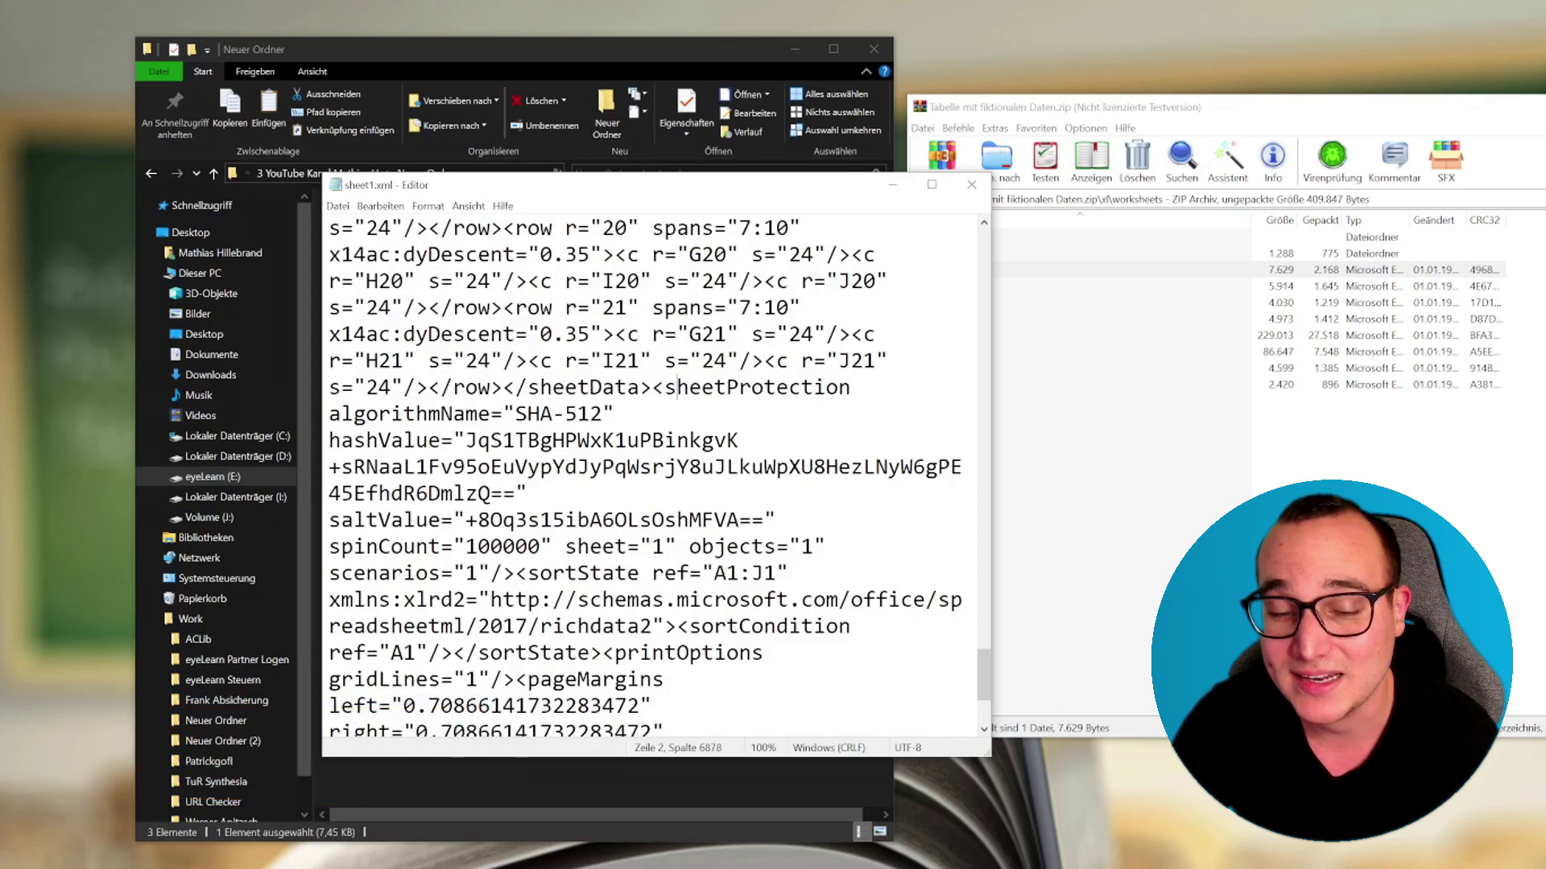
{"action": "key", "text": "shift+Down"}
{"action": "key", "text": "shift+Down"}
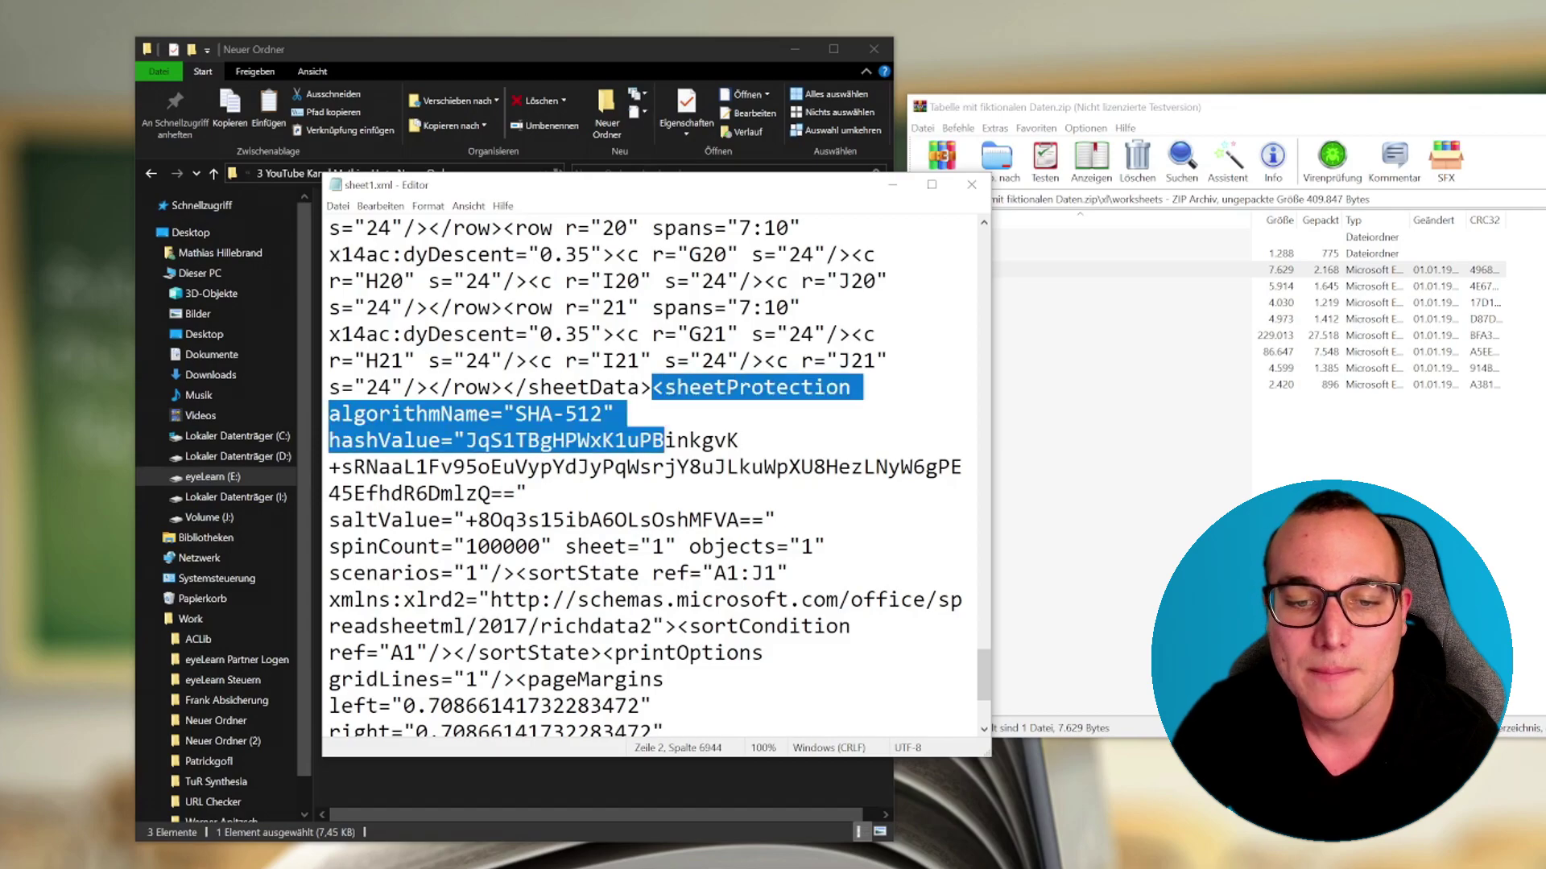
{"action": "key", "text": "shift+Down"}
{"action": "key", "text": "shift+Up"}
{"action": "key", "text": "shift+Up"}
{"action": "key", "text": "shift+Up"}
{"action": "key", "text": "shift+Right"}
{"action": "key", "text": "shift+Right"}
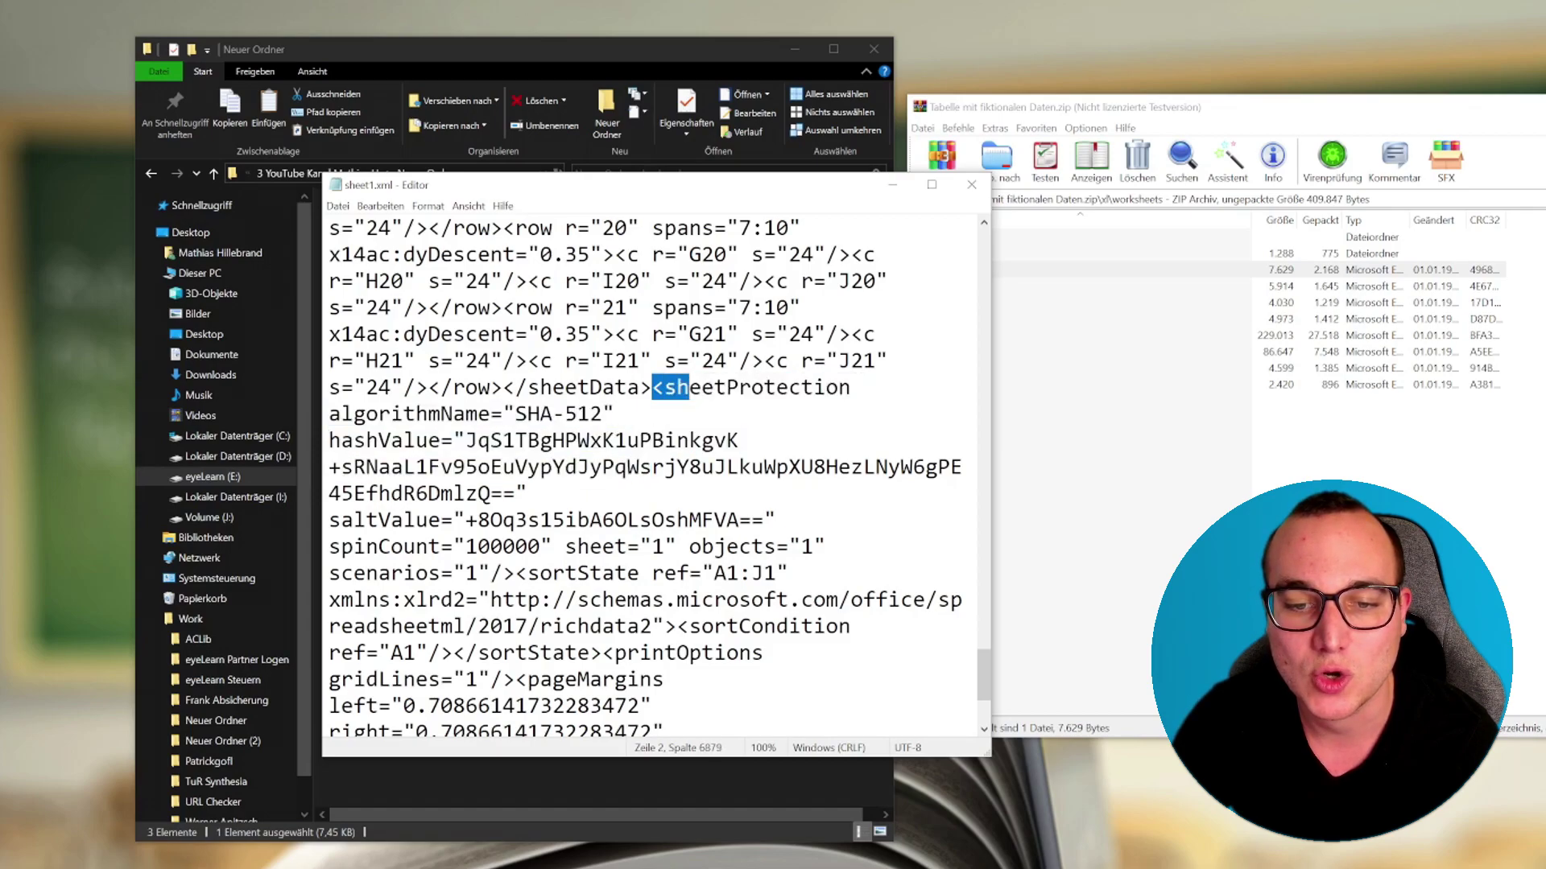
{"action": "key", "text": "shift+Right"}
{"action": "key", "text": "shift+Right"}
{"action": "key", "text": "shift+Right"}
{"action": "key", "text": "shift+Right"}
{"action": "key", "text": "shift+Right"}
{"action": "key", "text": "shift+Right"}
{"action": "key", "text": "shift+Down"}
{"action": "key", "text": "shift+Left"}
{"action": "key", "text": "shift+Left"}
{"action": "key", "text": "shift+Left"}
{"action": "key", "text": "shift+Right"}
{"action": "key", "text": "shift+Right"}
{"action": "key", "text": "shift+Right"}
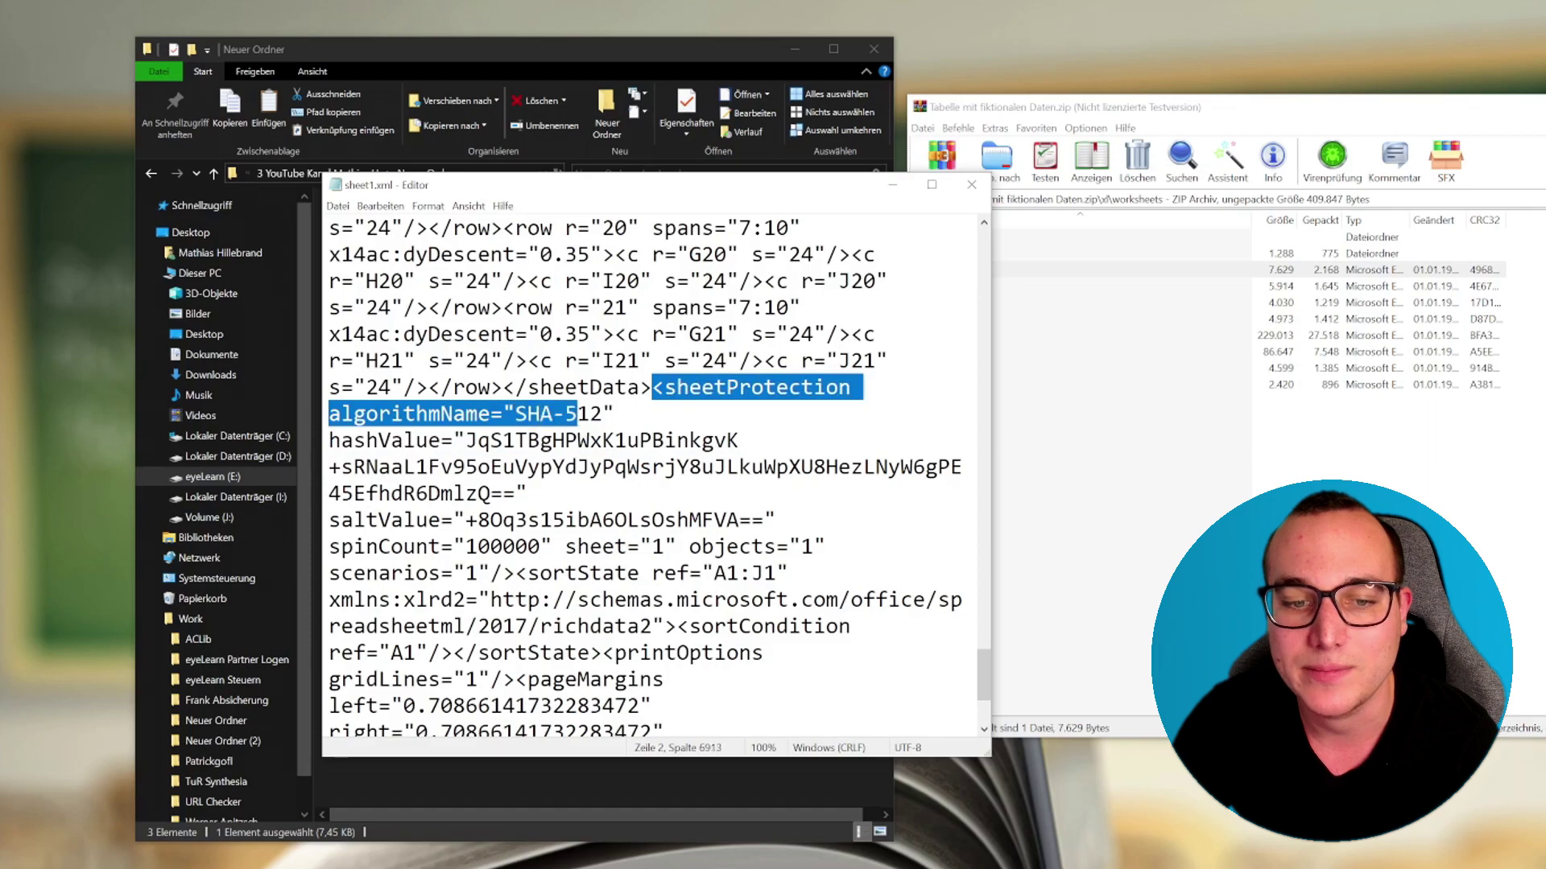
{"action": "key", "text": "shift+Right"}
{"action": "key", "text": "shift+Right"}
{"action": "key", "text": "shift+Right"}
{"action": "key", "text": "shift+Right"}
{"action": "key", "text": "shift+Right"}
{"action": "key", "text": "shift+Right"}
{"action": "key", "text": "shift+Down"}
{"action": "key", "text": "shift+Left"}
{"action": "key", "text": "shift+Left"}
{"action": "key", "text": "shift+Left"}
{"action": "key", "text": "shift+Left"}
{"action": "key", "text": "shift+Left"}
{"action": "key", "text": "shift+Left"}
{"action": "key", "text": "shift+Right"}
{"action": "key", "text": "shift+Right"}
{"action": "key", "text": "shift+Right"}
{"action": "key", "text": "shift+Down"}
{"action": "key", "text": "shift+Left"}
{"action": "key", "text": "shift+Left"}
{"action": "key", "text": "shift+Left"}
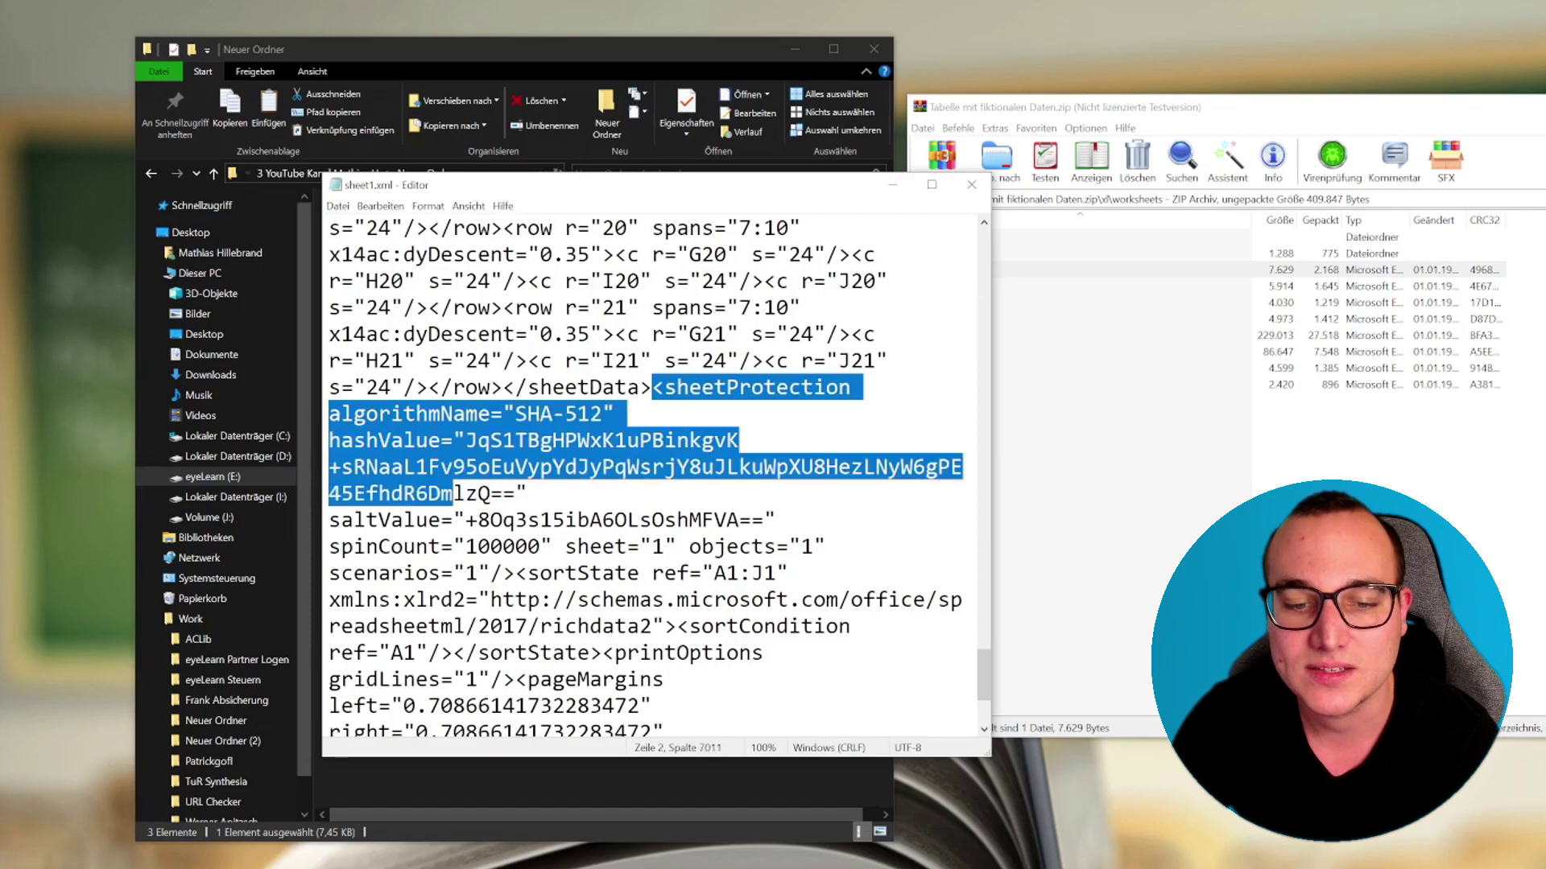
{"action": "key", "text": "shift+Down"}
{"action": "key", "text": "shift+Right"}
{"action": "key", "text": "shift+Right"}
{"action": "key", "text": "shift+Right"}
{"action": "key", "text": "shift+Left"}
{"action": "key", "text": "shift+Left"}
{"action": "key", "text": "shift+Down"}
{"action": "key", "text": "shift+Down"}
{"action": "key", "text": "shift+Left"}
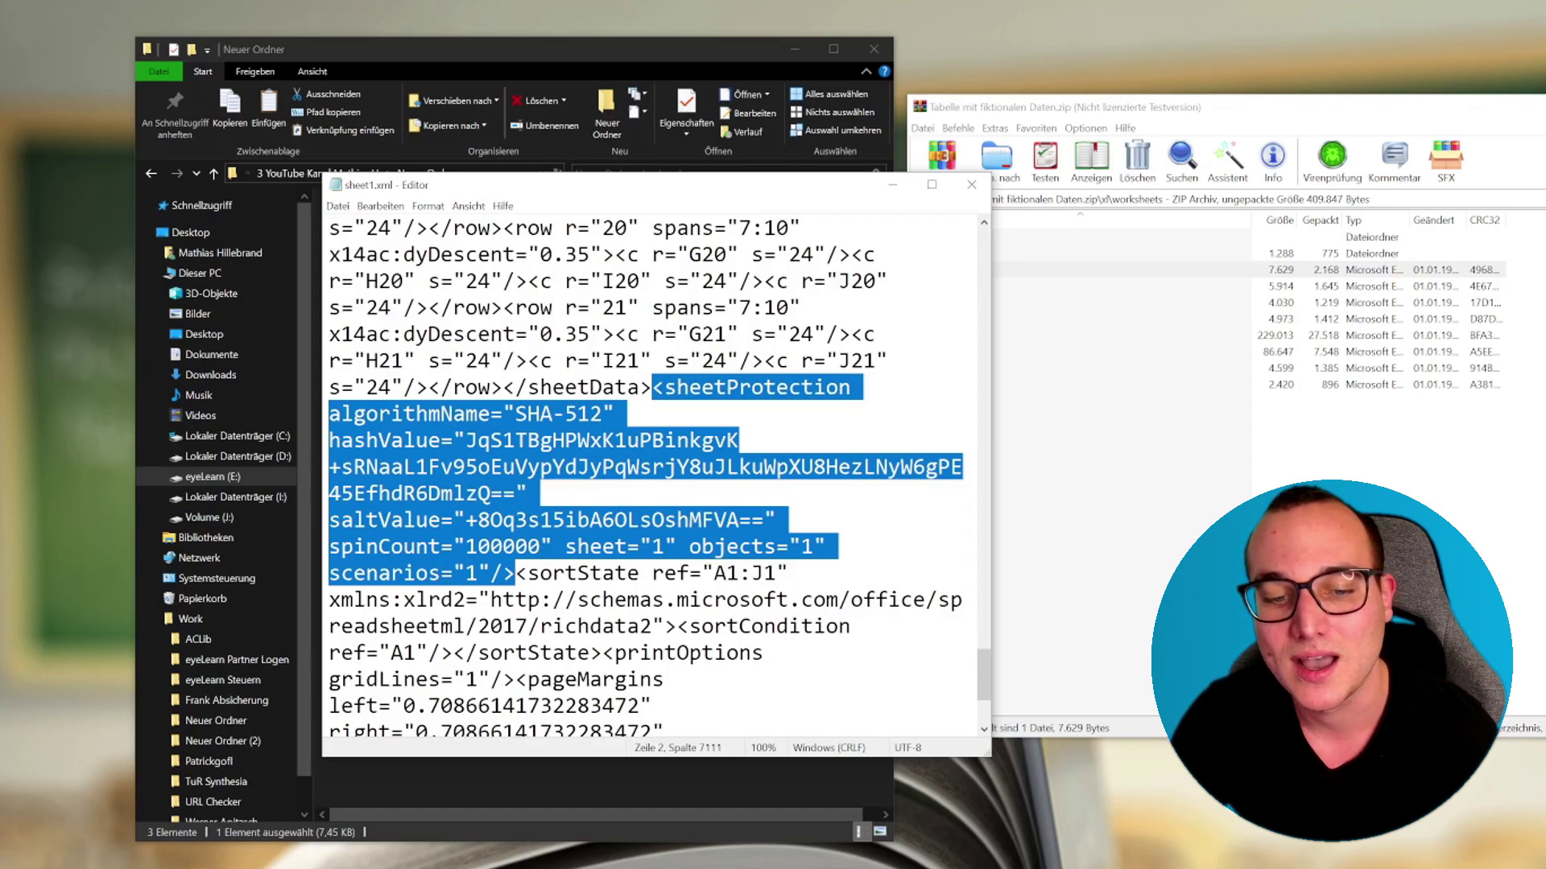
{"action": "key", "text": "Delete"}
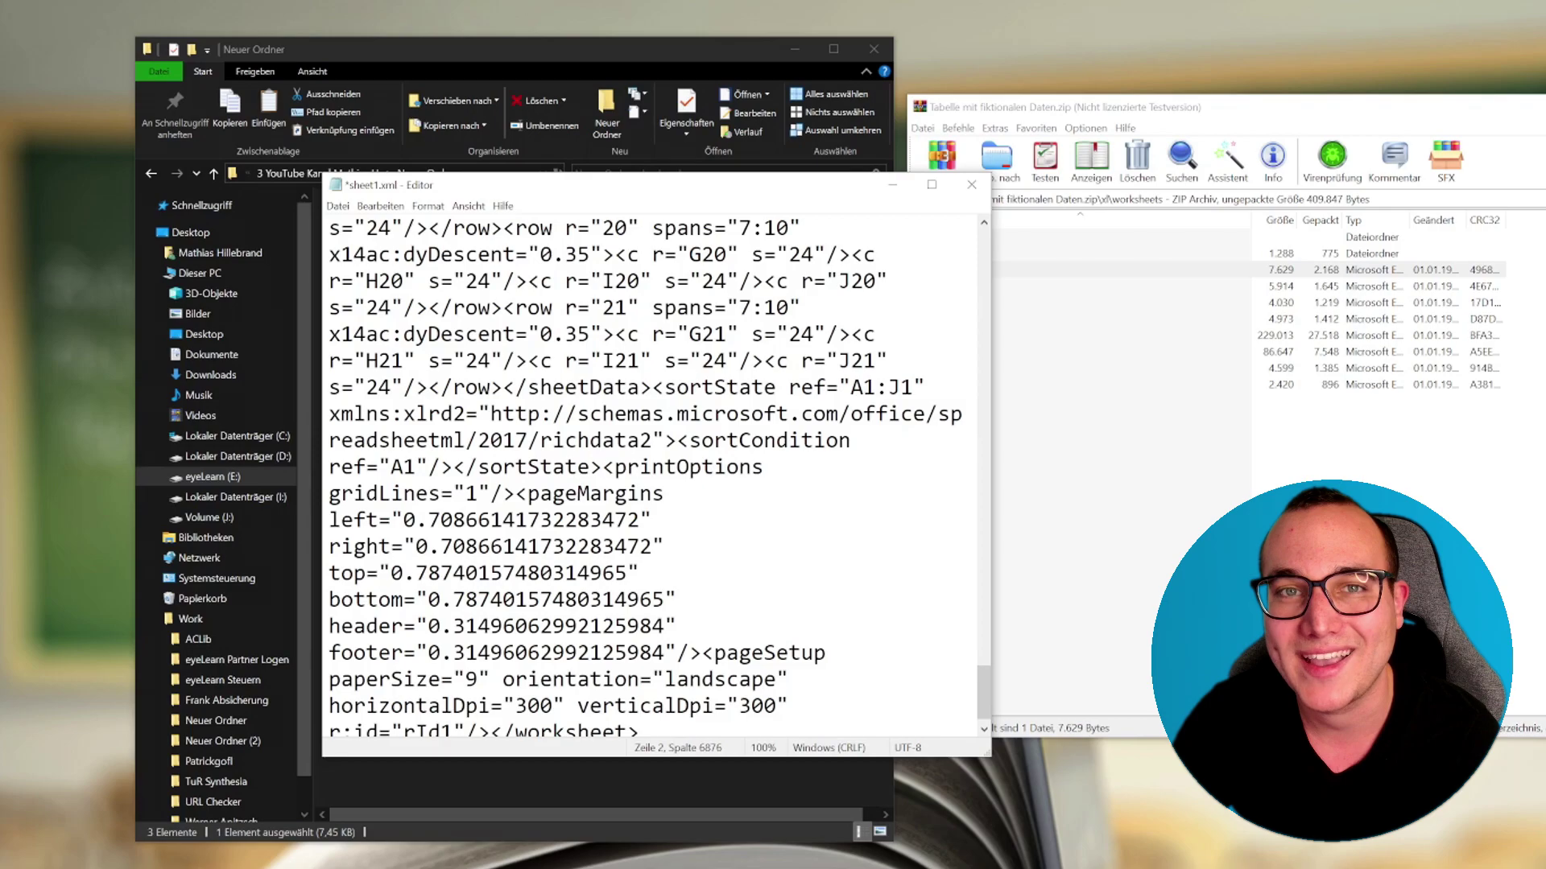
{"action": "key", "text": "ctrl+s"}
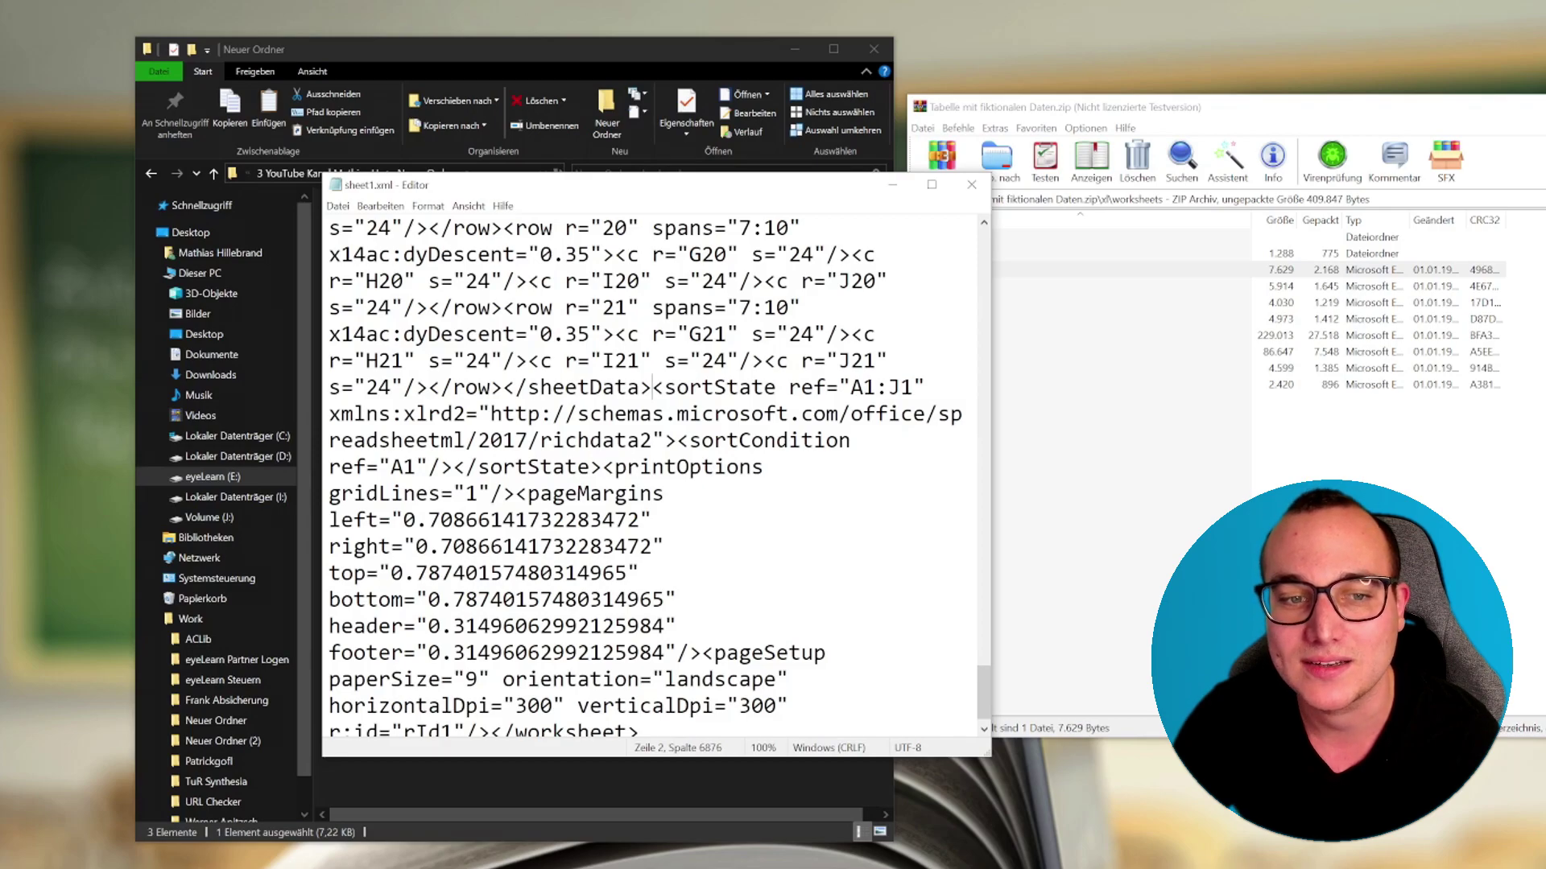
Close the Editor window holding the edited sheet1.xml.
{"action": "left_click", "coordinate": [337, 206]}
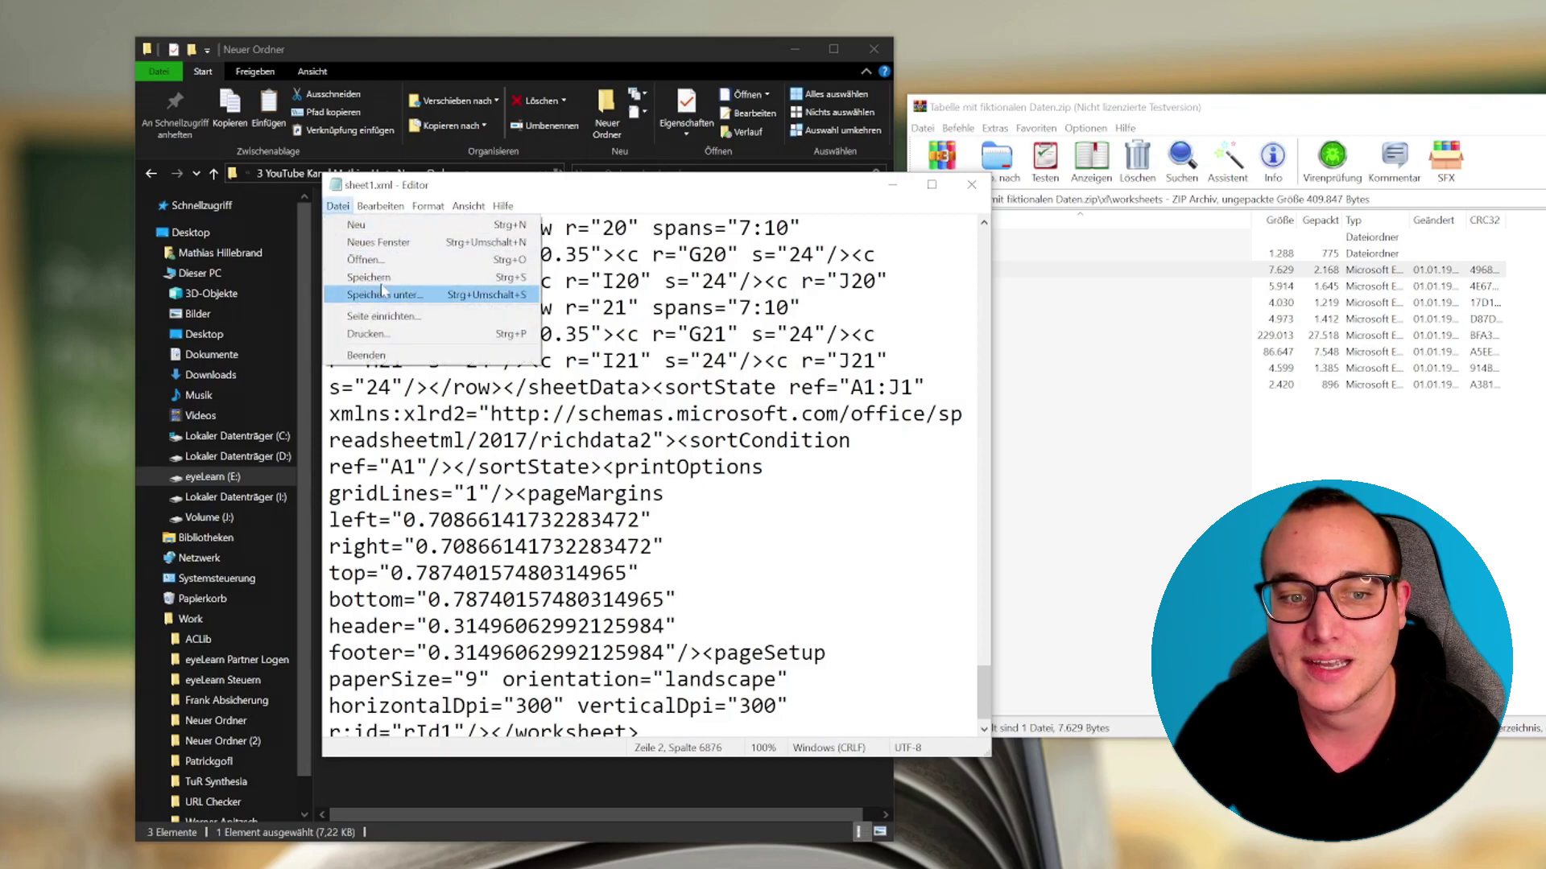
{"action": "left_click", "coordinate": [652, 387]}
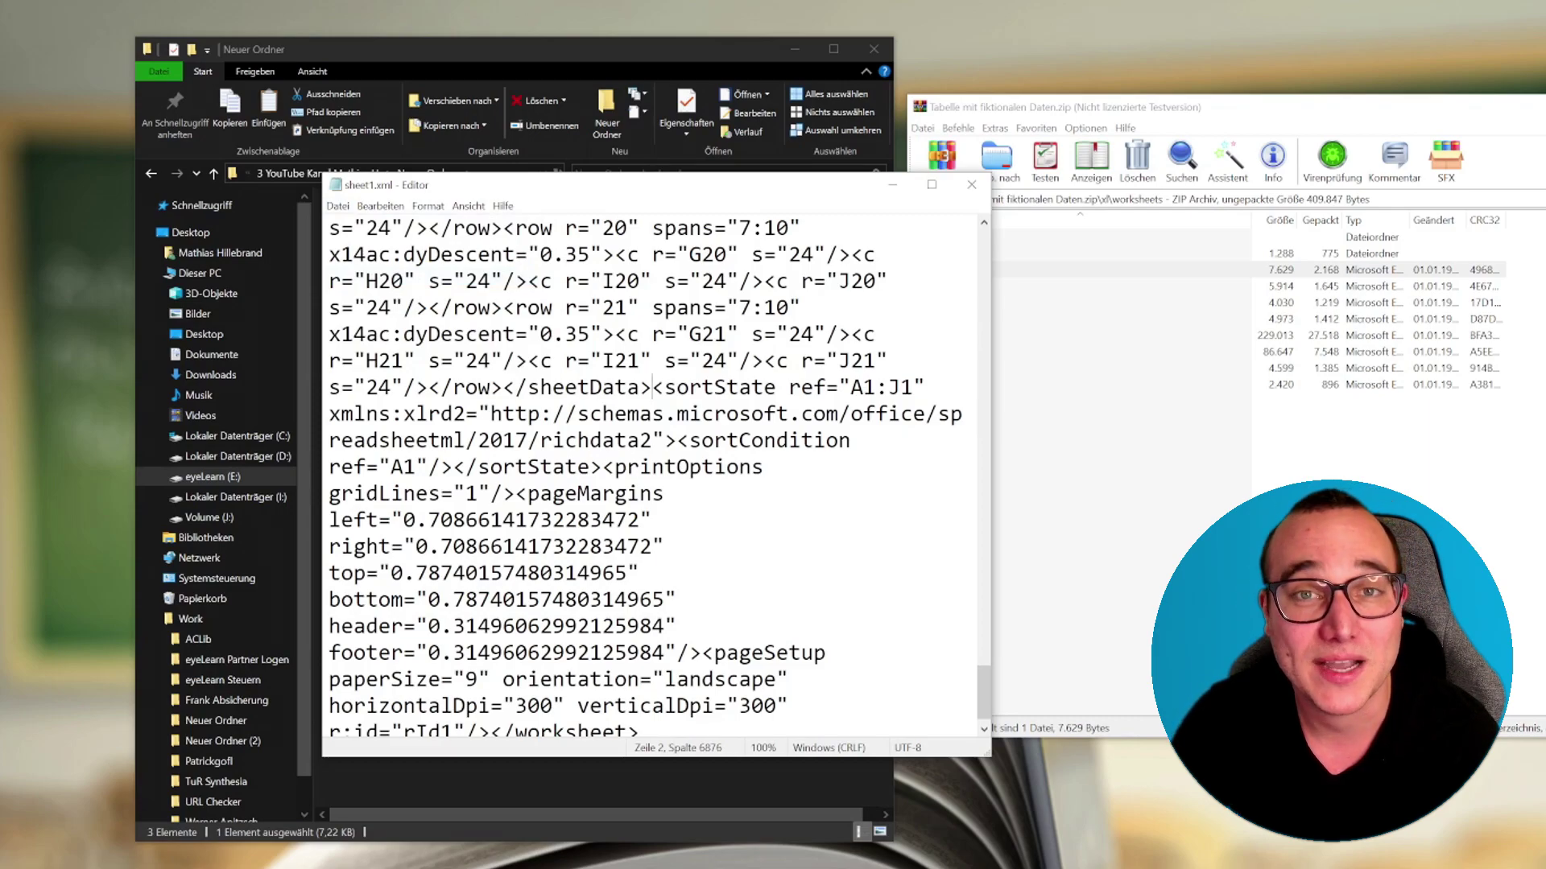
{"action": "left_click", "coordinate": [971, 184]}
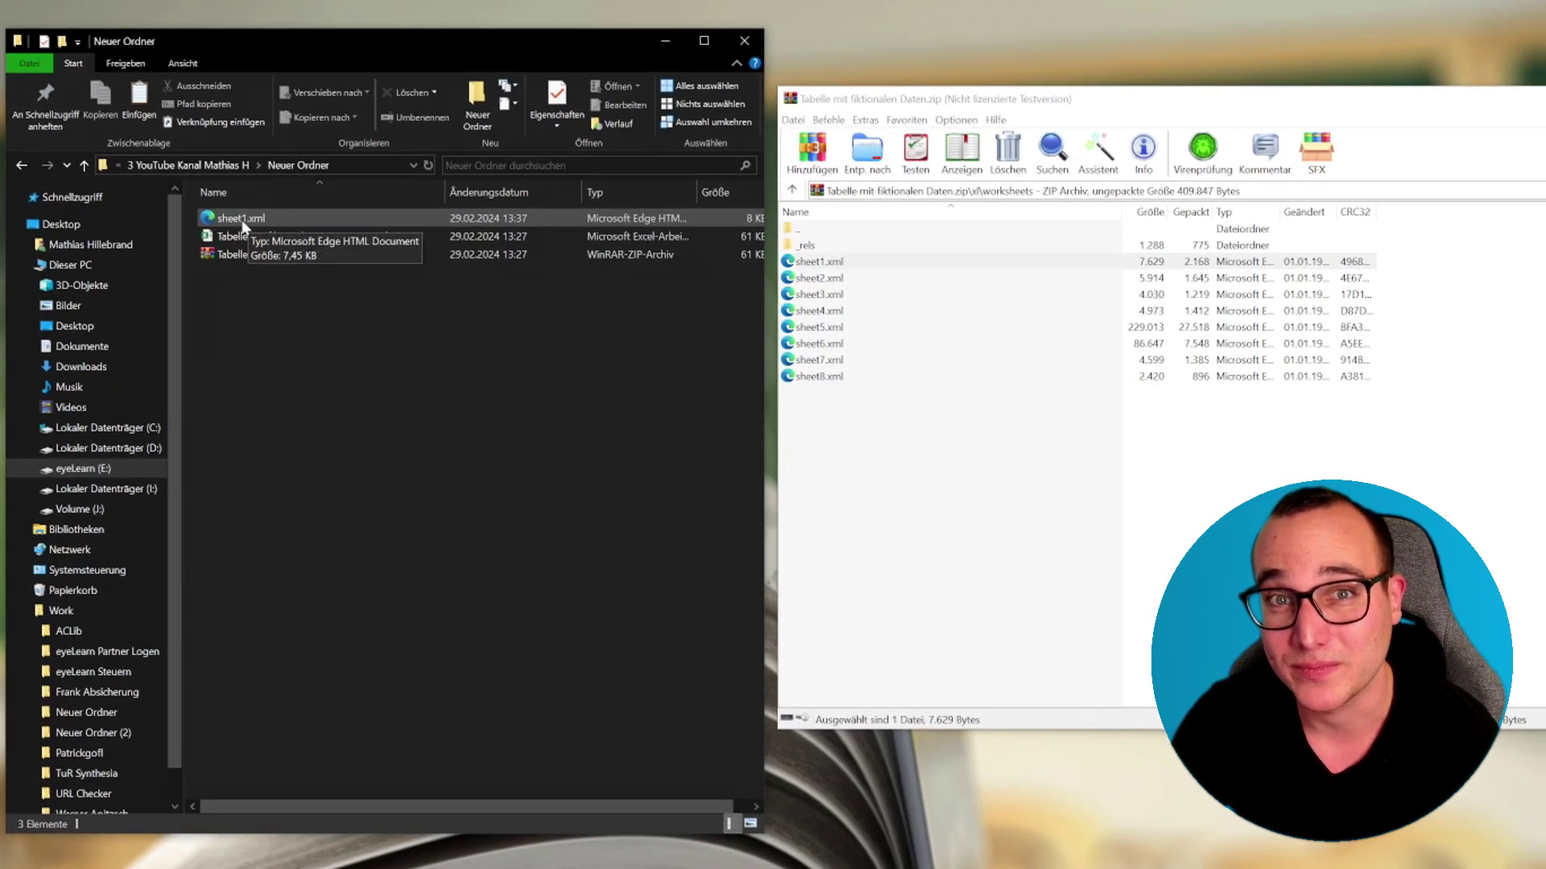
Delete the original sheet1.xml from the archive's worksheets folder, confirming with Ja.
{"action": "left_click", "coordinate": [893, 478]}
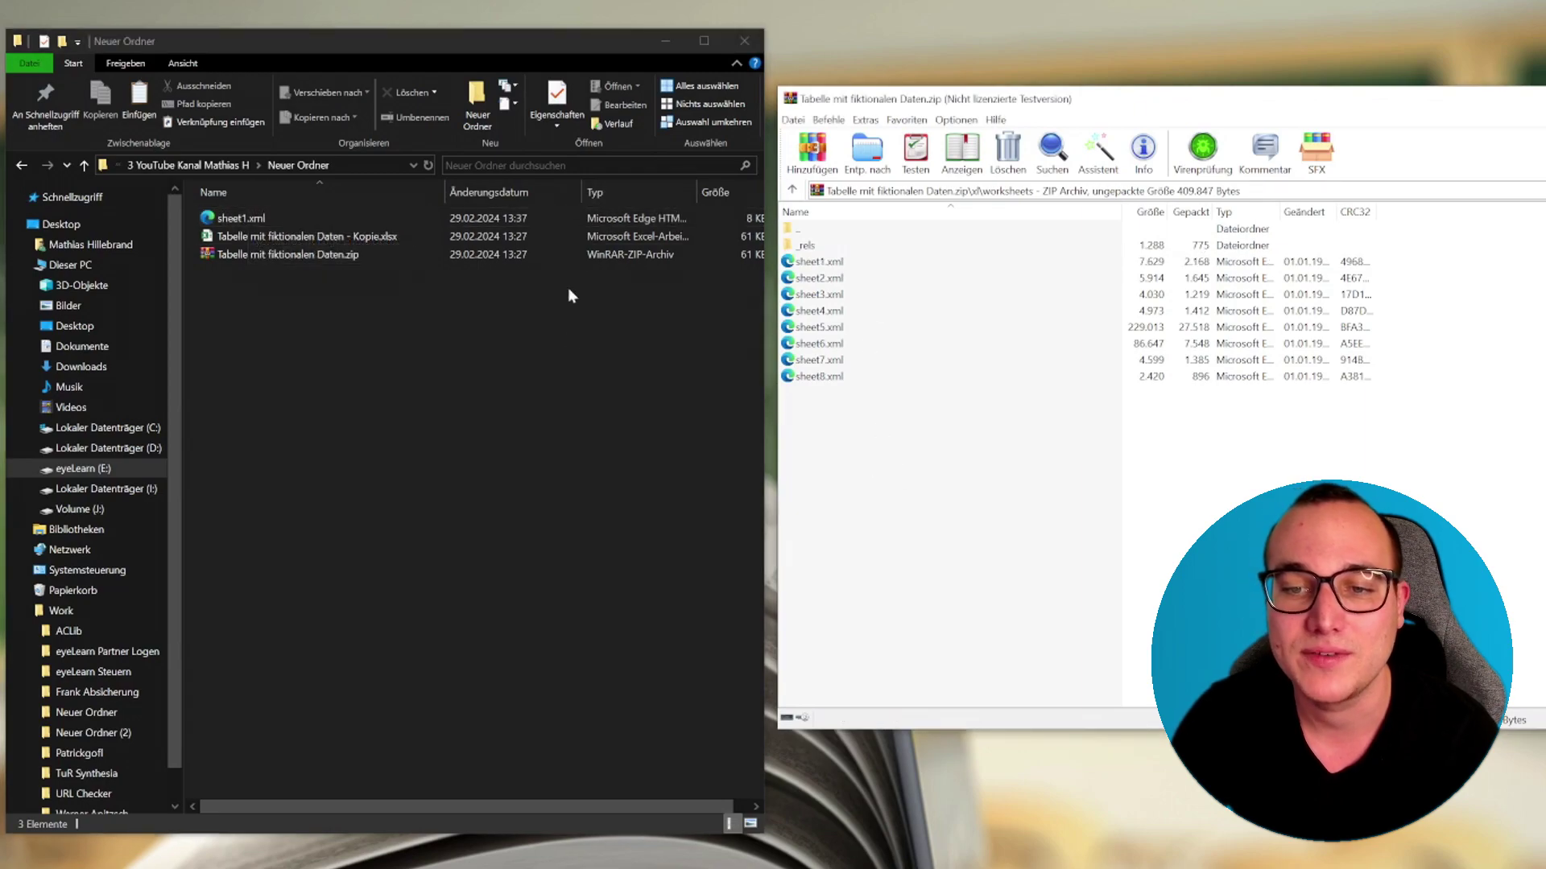
{"action": "left_click", "coordinate": [816, 263]}
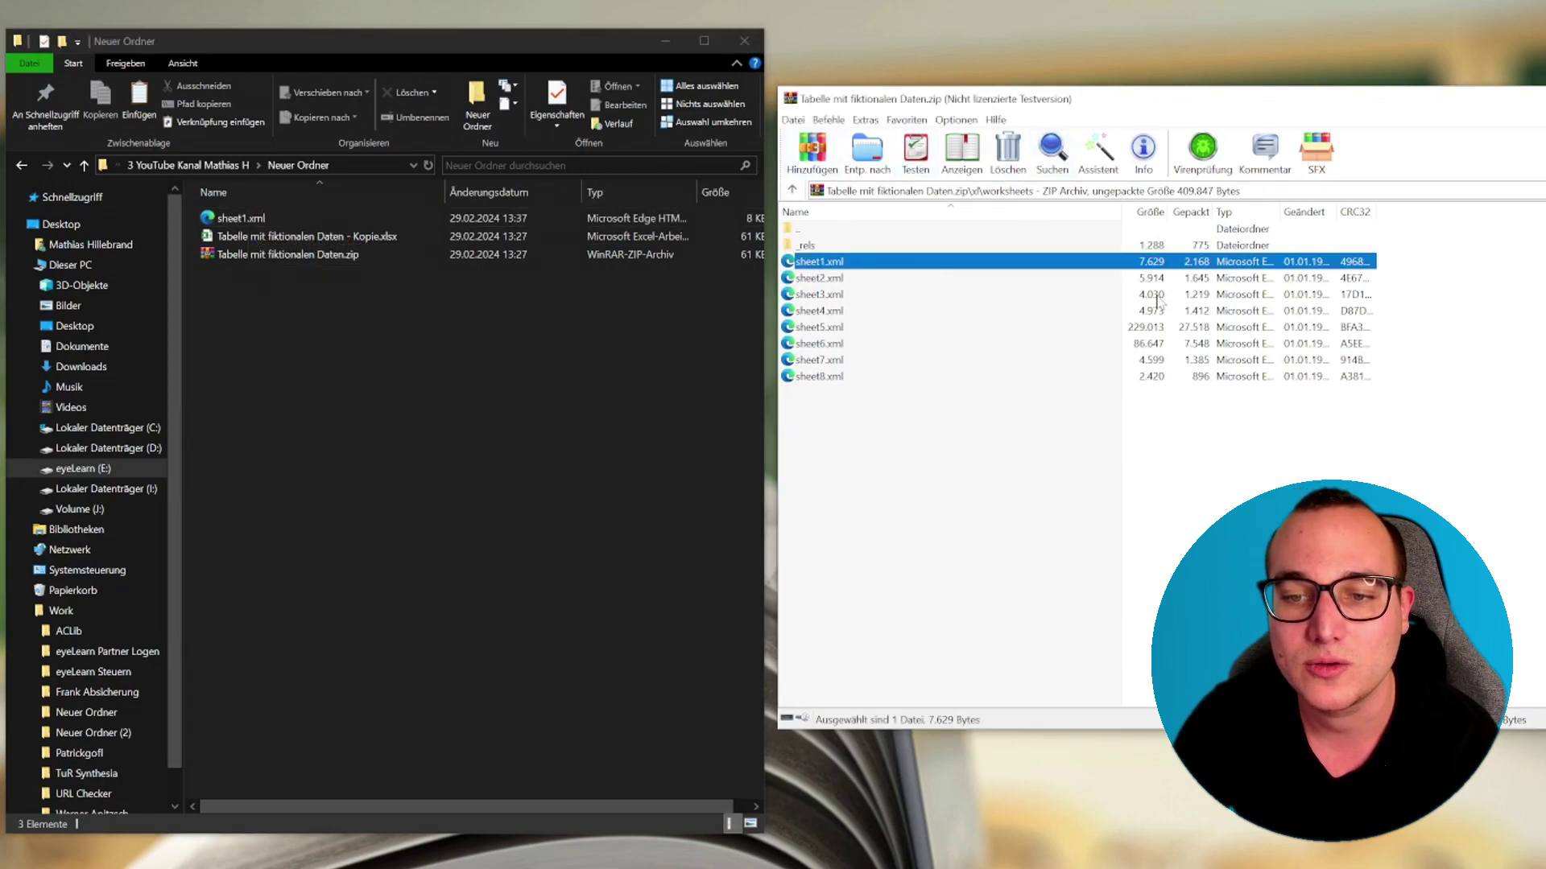
{"action": "key", "text": "Delete"}
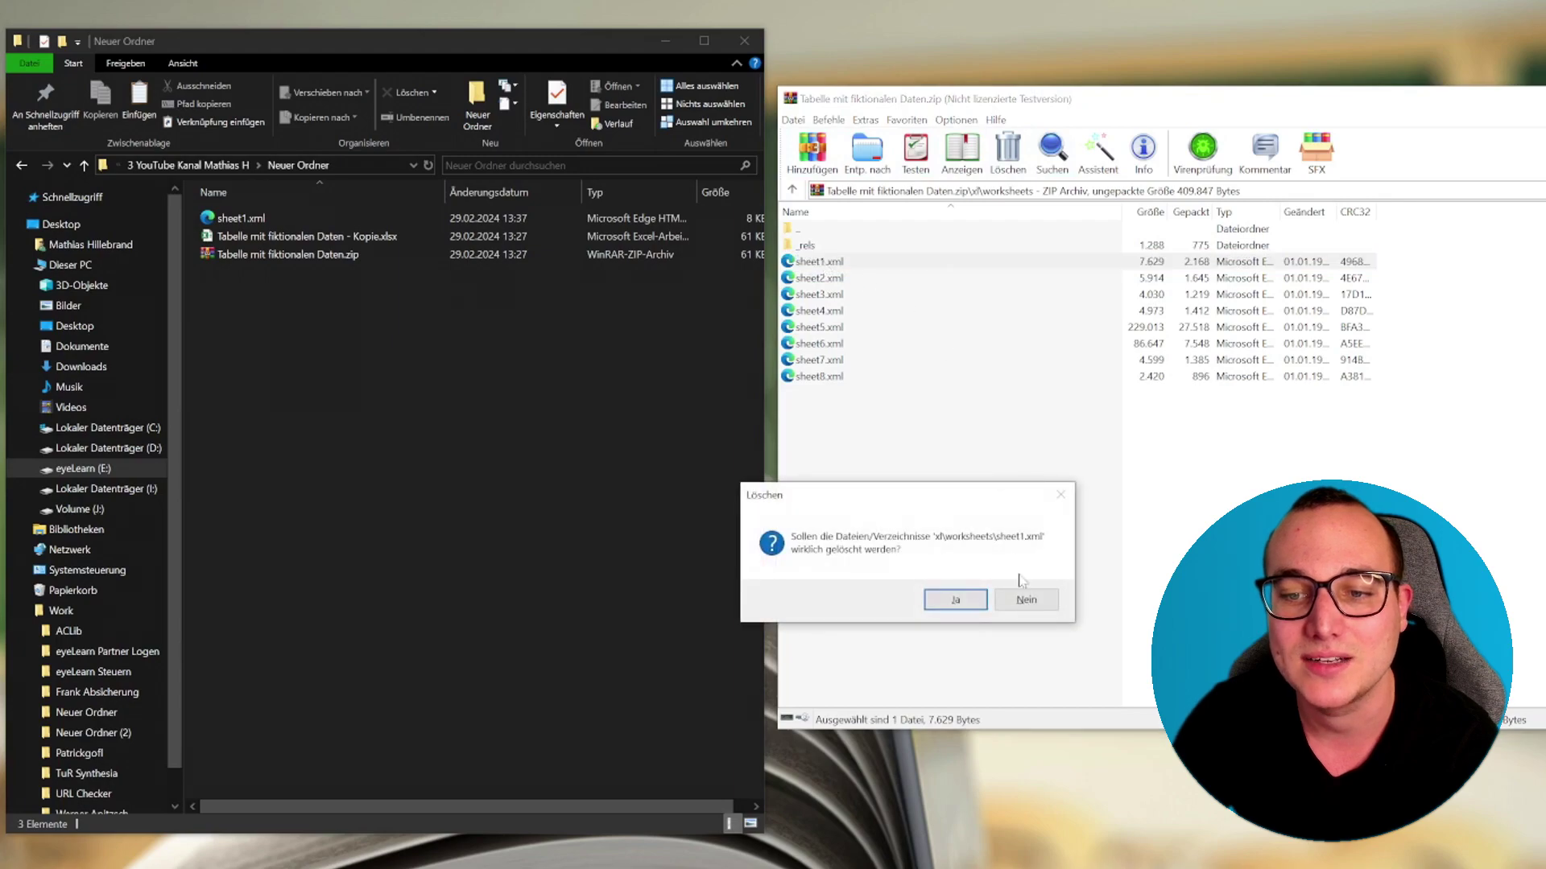
{"action": "left_click", "coordinate": [955, 600]}
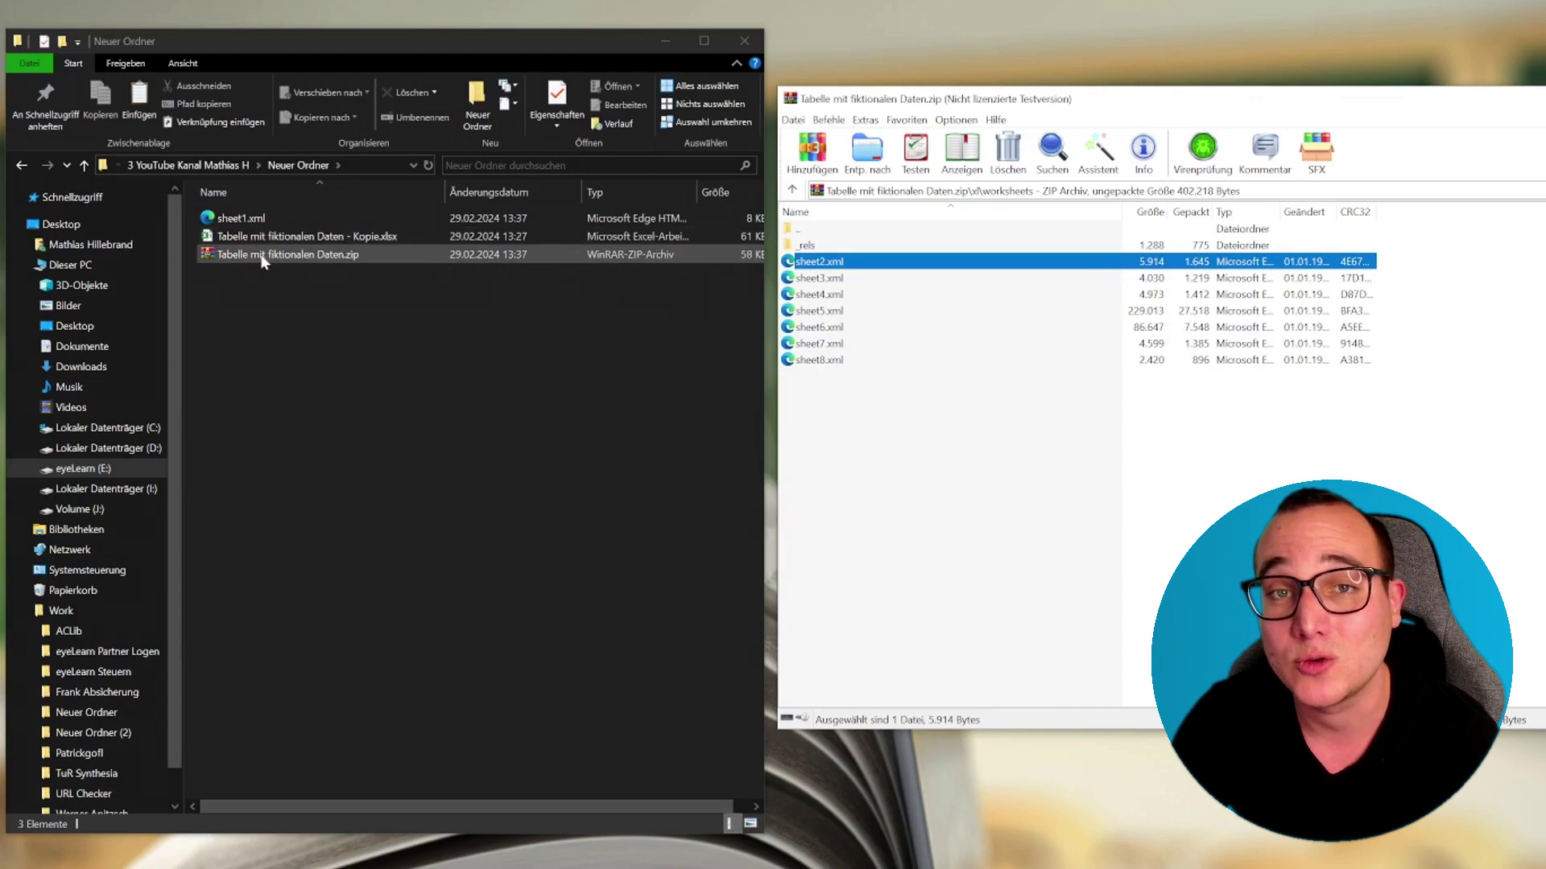
Add the edited sheet1.xml from Explorer into the archive and close WinRAR.
{"action": "mouse_move", "coordinate": [229, 218]}
{"action": "left_mouse_down"}
{"action": "mouse_move", "coordinate": [857, 369]}
{"action": "mouse_move", "coordinate": [933, 453]}
{"action": "left_mouse_up"}
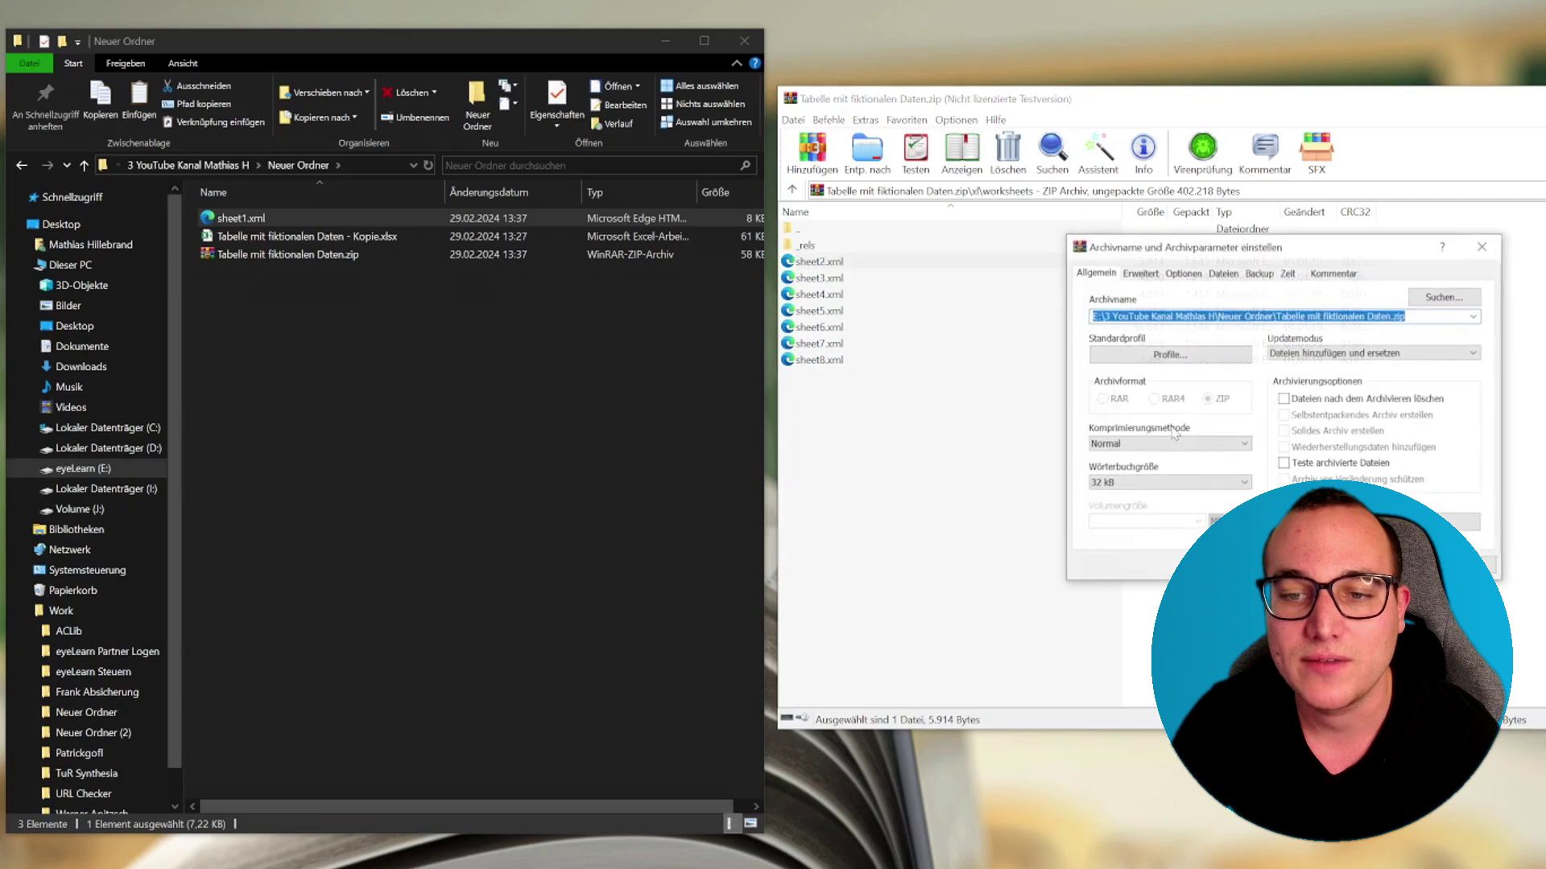
{"action": "key", "text": "Return"}
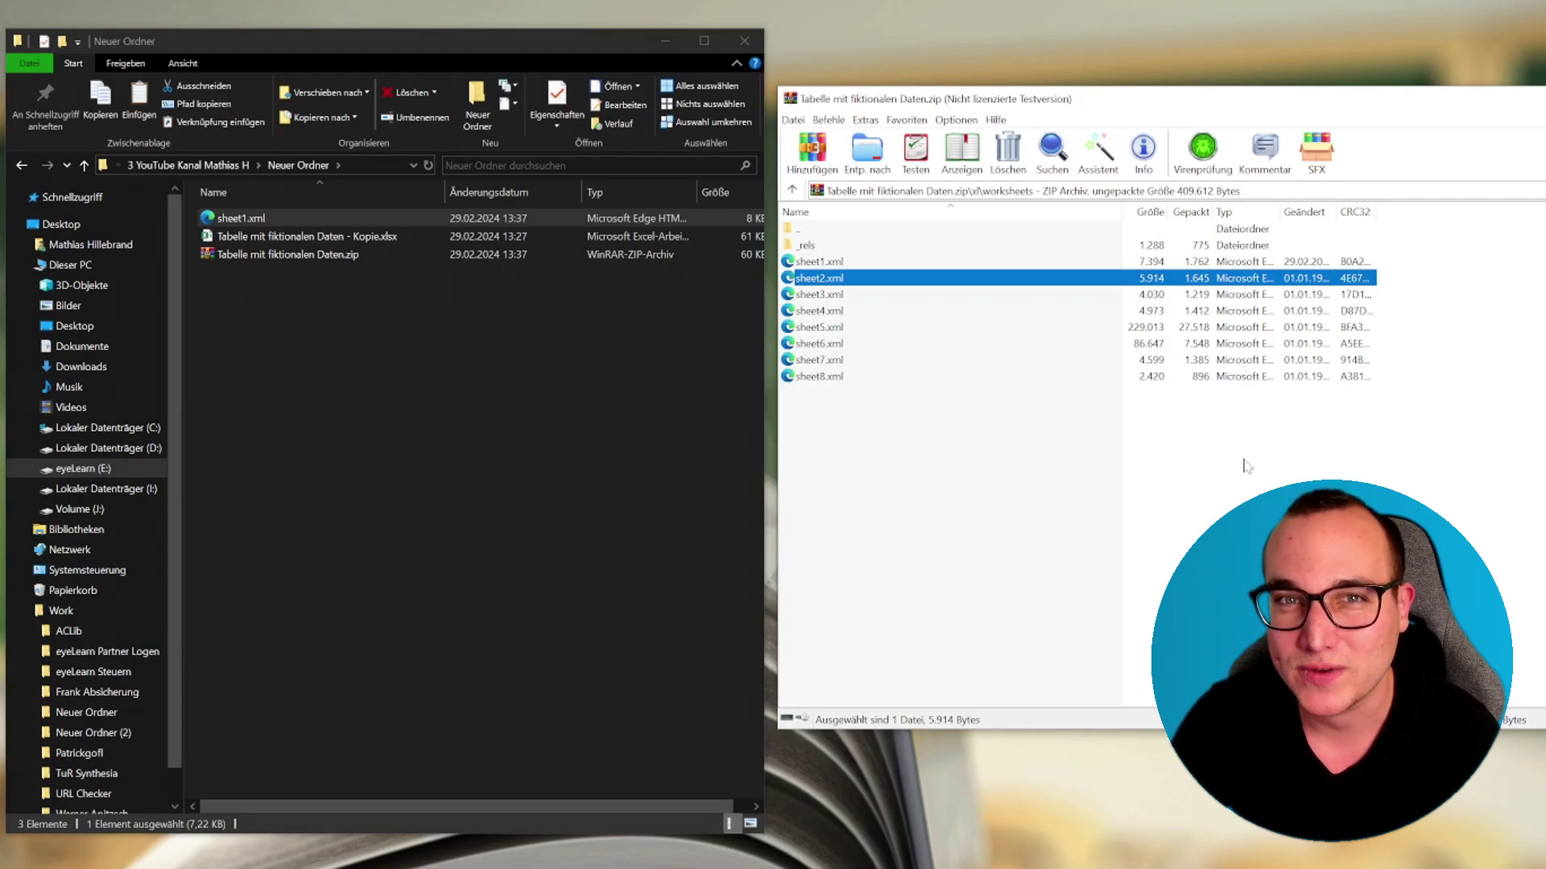
{"action": "key", "text": "ctrl+a"}
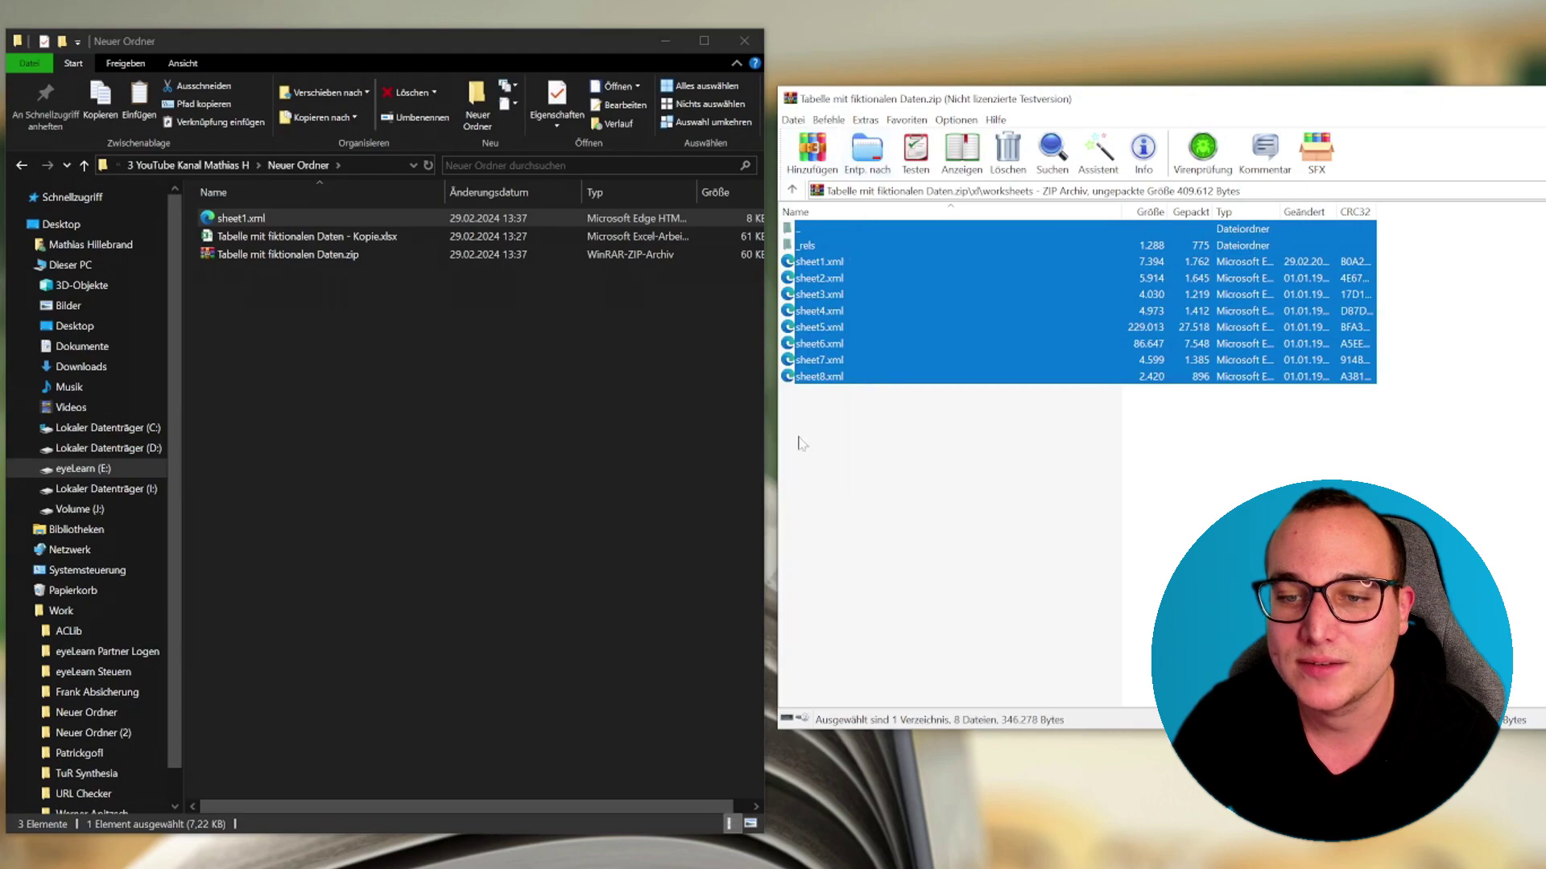
{"action": "key", "text": "alt+F4"}
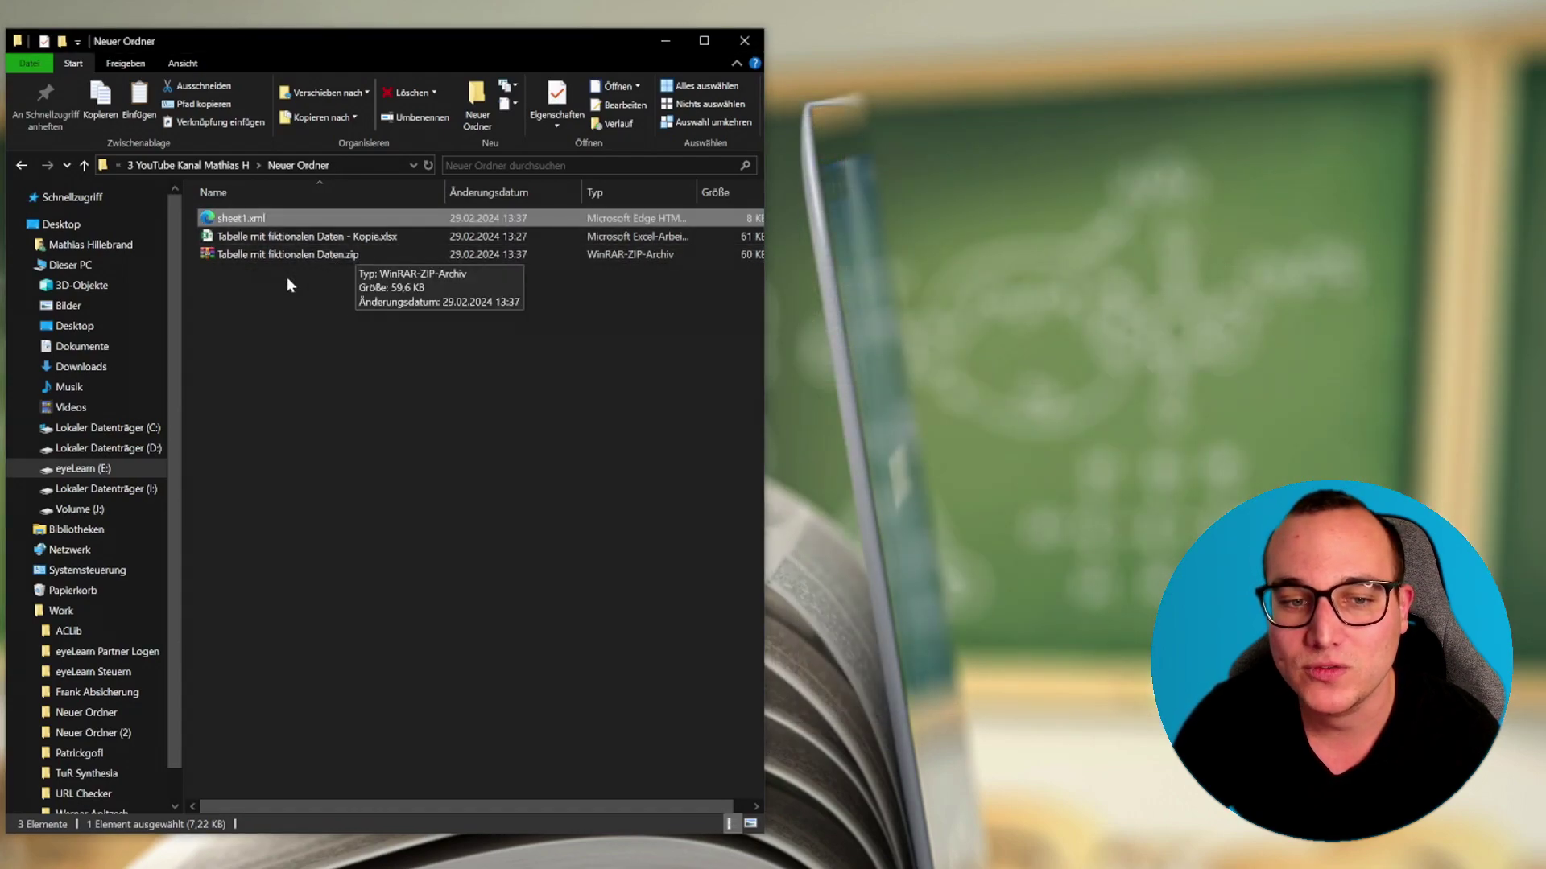
Rename the zip back to Tabelle mit fiktionalen Daten.xlsx, accept the warning, and open it.
{"action": "left_click_drag", "start_coordinate": [286, 277], "coordinate": [341, 257]}
{"action": "key", "text": "F2"}
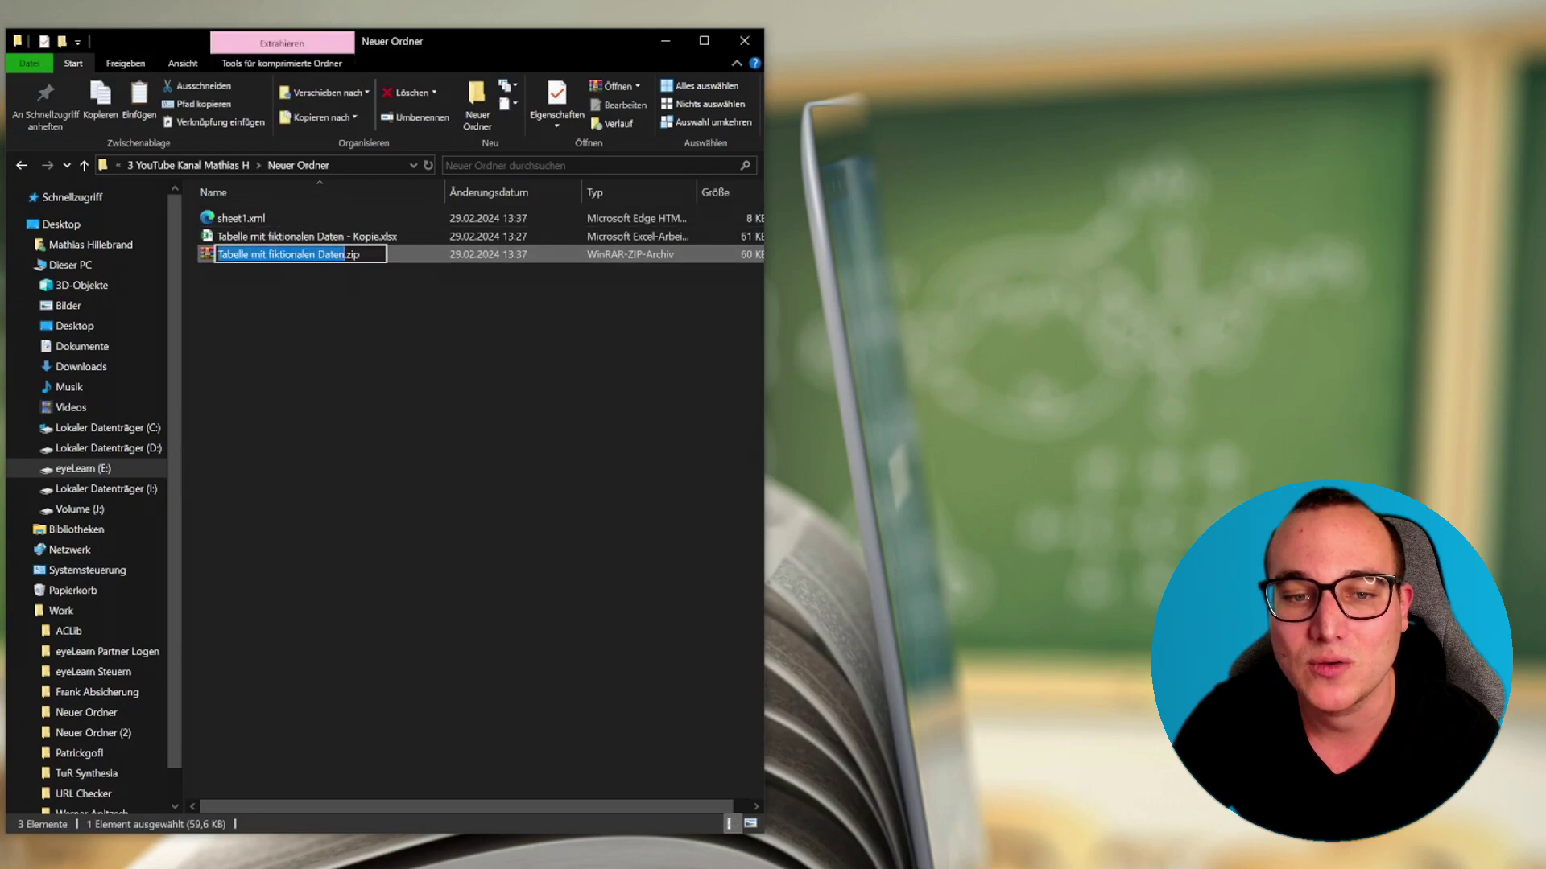
{"action": "left_click", "coordinate": [360, 255]}
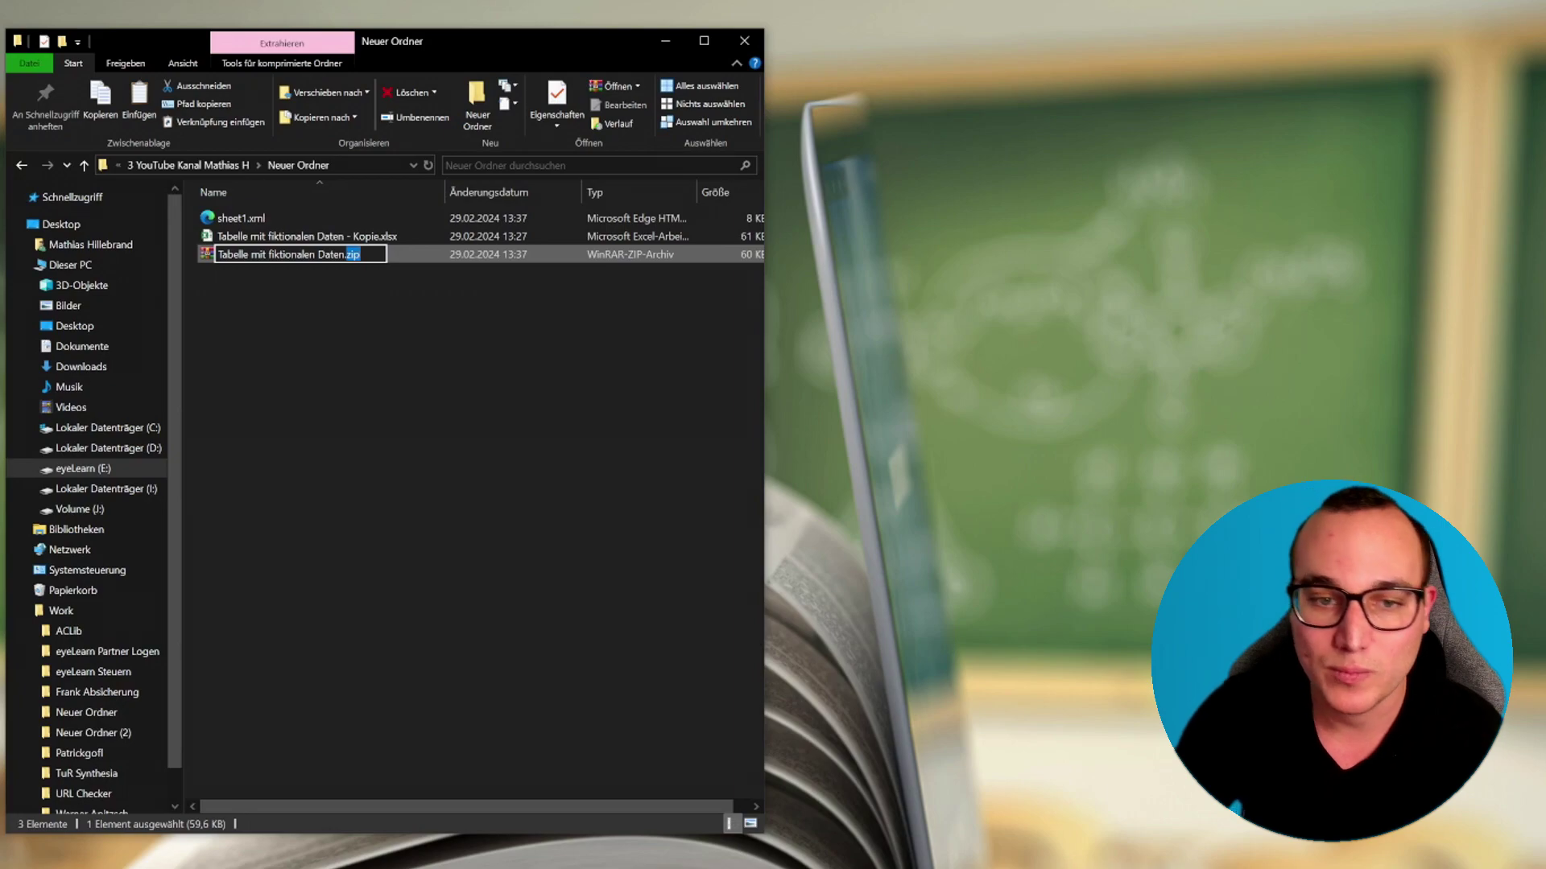
{"action": "type", "text": "xlsx"}
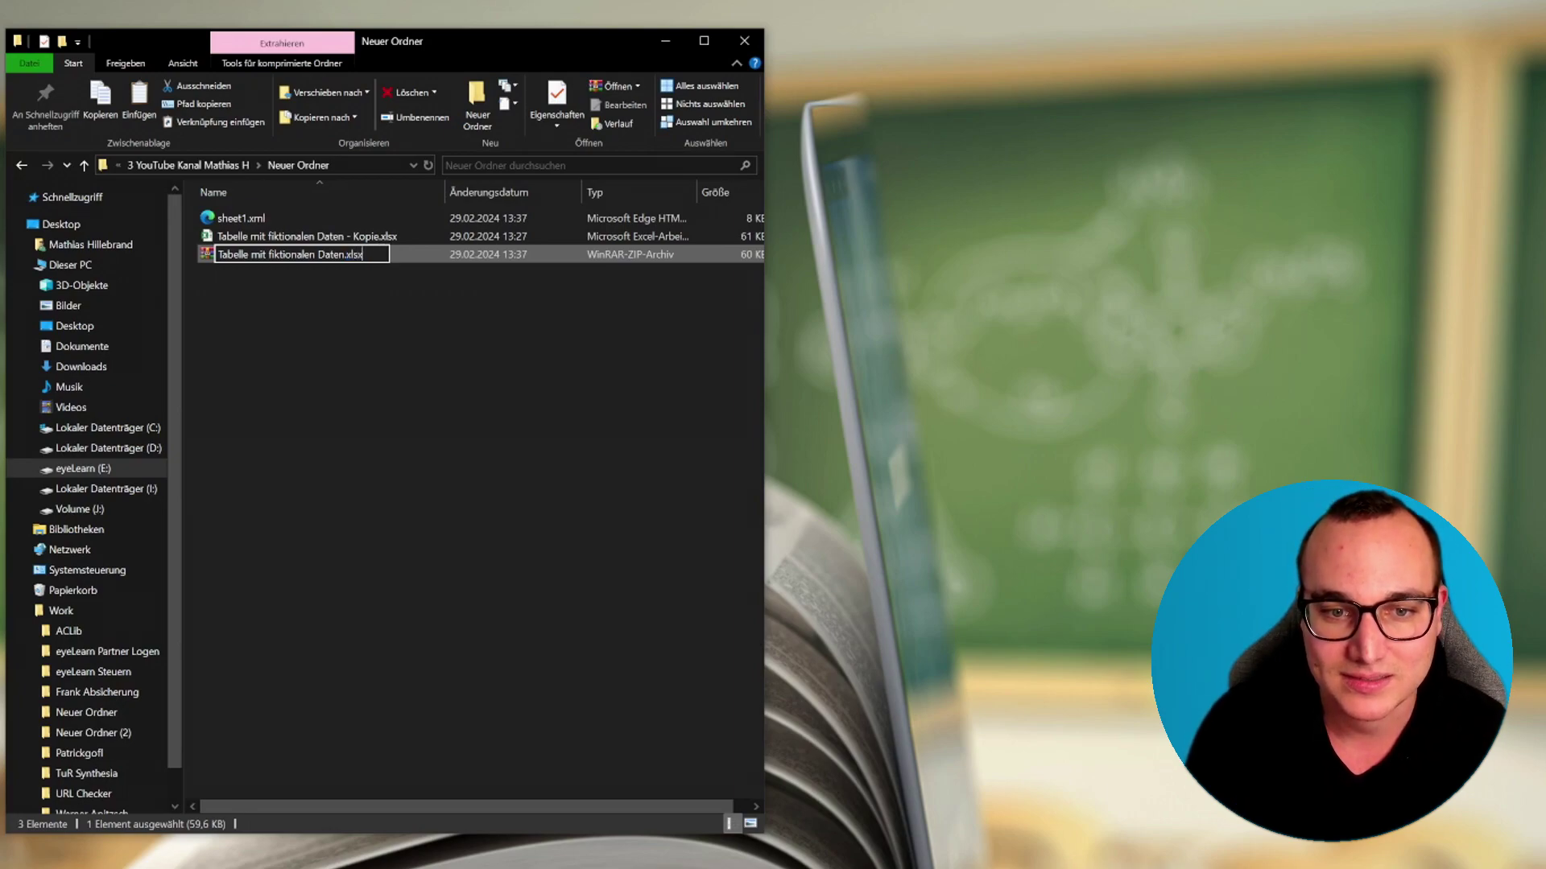
{"action": "key", "text": "Return"}
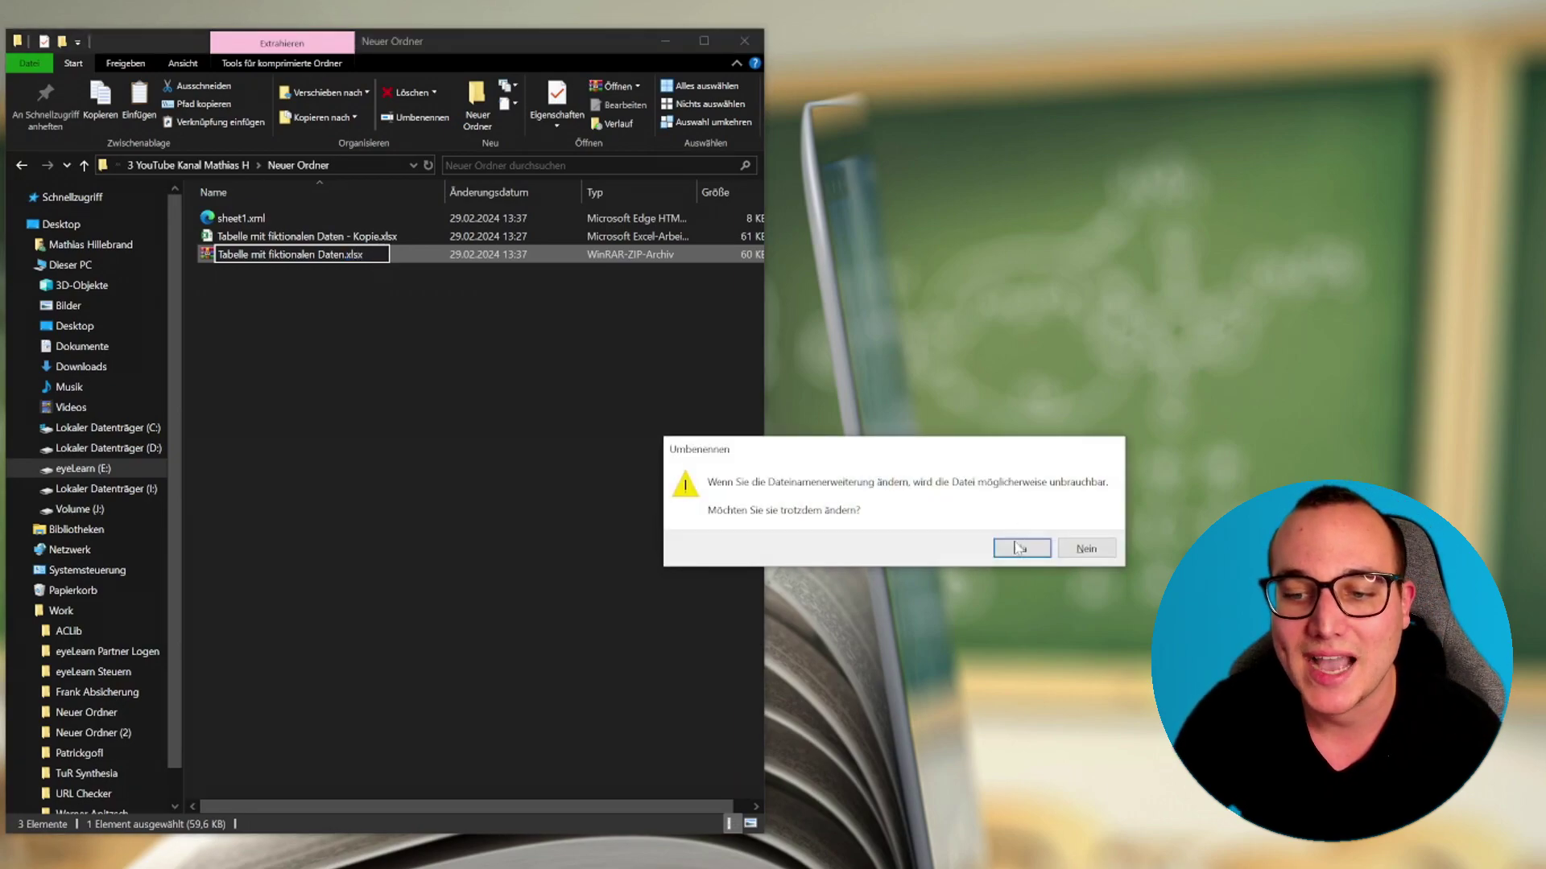
{"action": "left_click", "coordinate": [1018, 548]}
{"action": "double_click", "coordinate": [306, 254]}
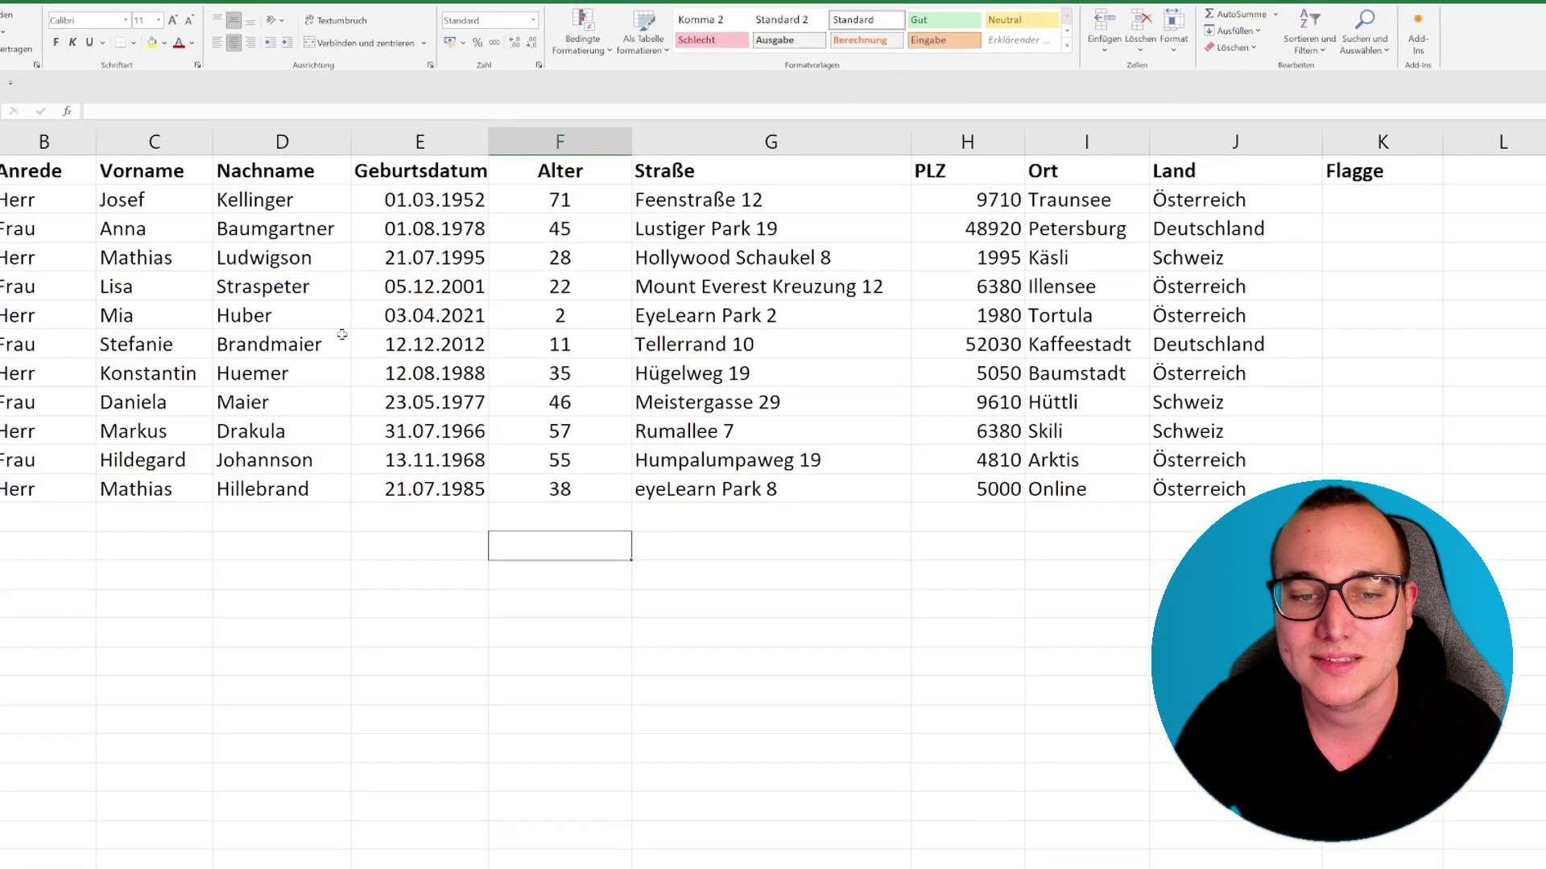
Enter test text 'dasdsa' in E14 and 'asddasd' in F16 to confirm the sheet is editable.
{"action": "left_click", "coordinate": [387, 545]}
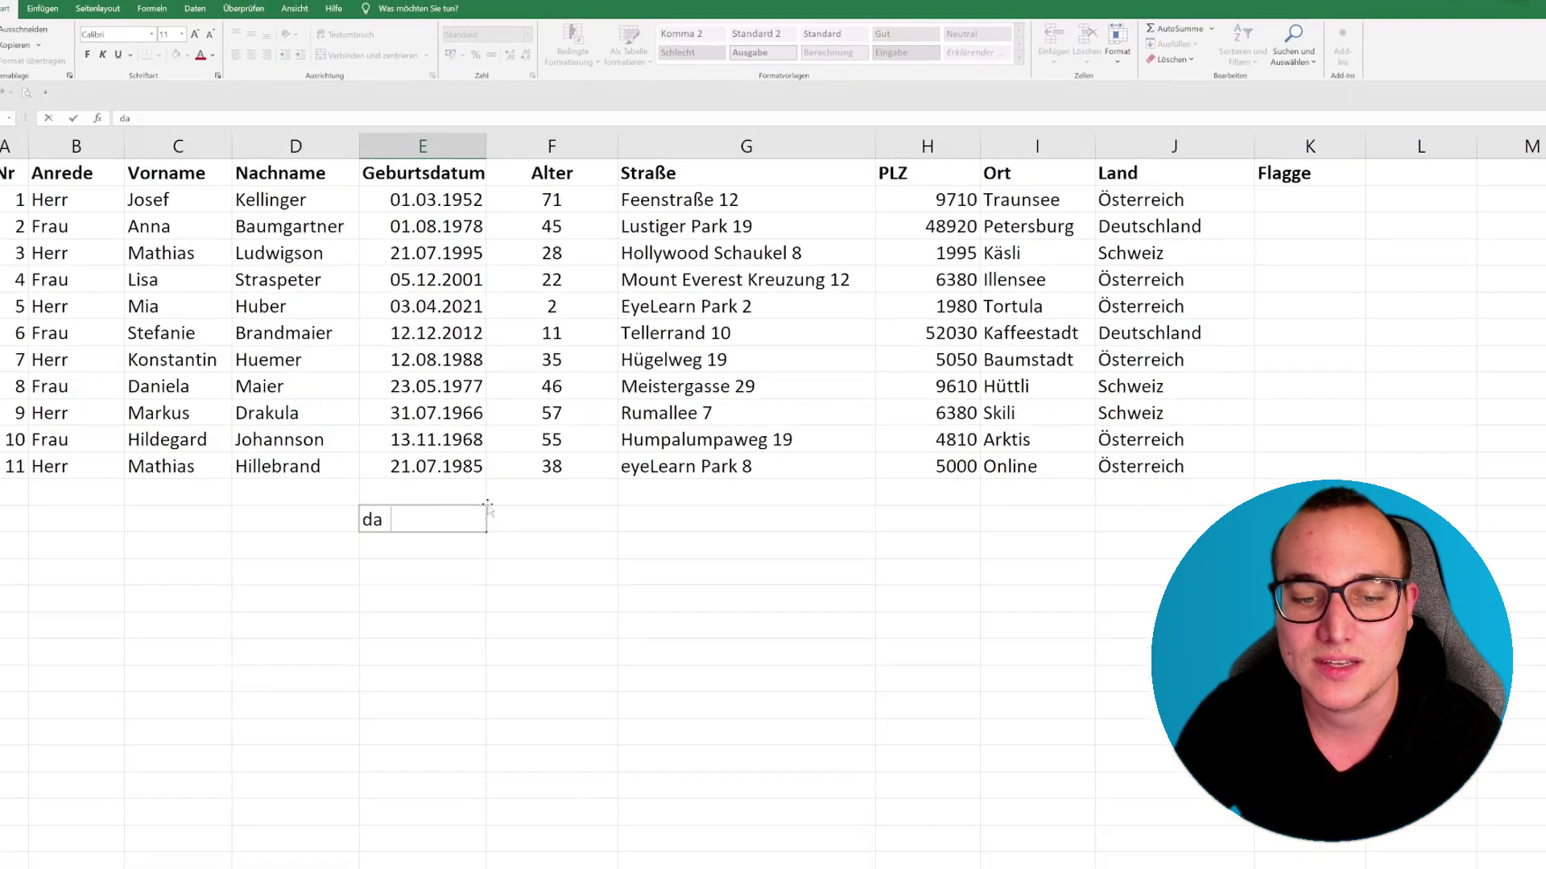
{"action": "type", "text": "dasdsa"}
{"action": "left_click", "coordinate": [596, 546]}
{"action": "type", "text": "a"}
{"action": "type", "text": "asddasd"}
{"action": "left_click", "coordinate": [667, 512]}
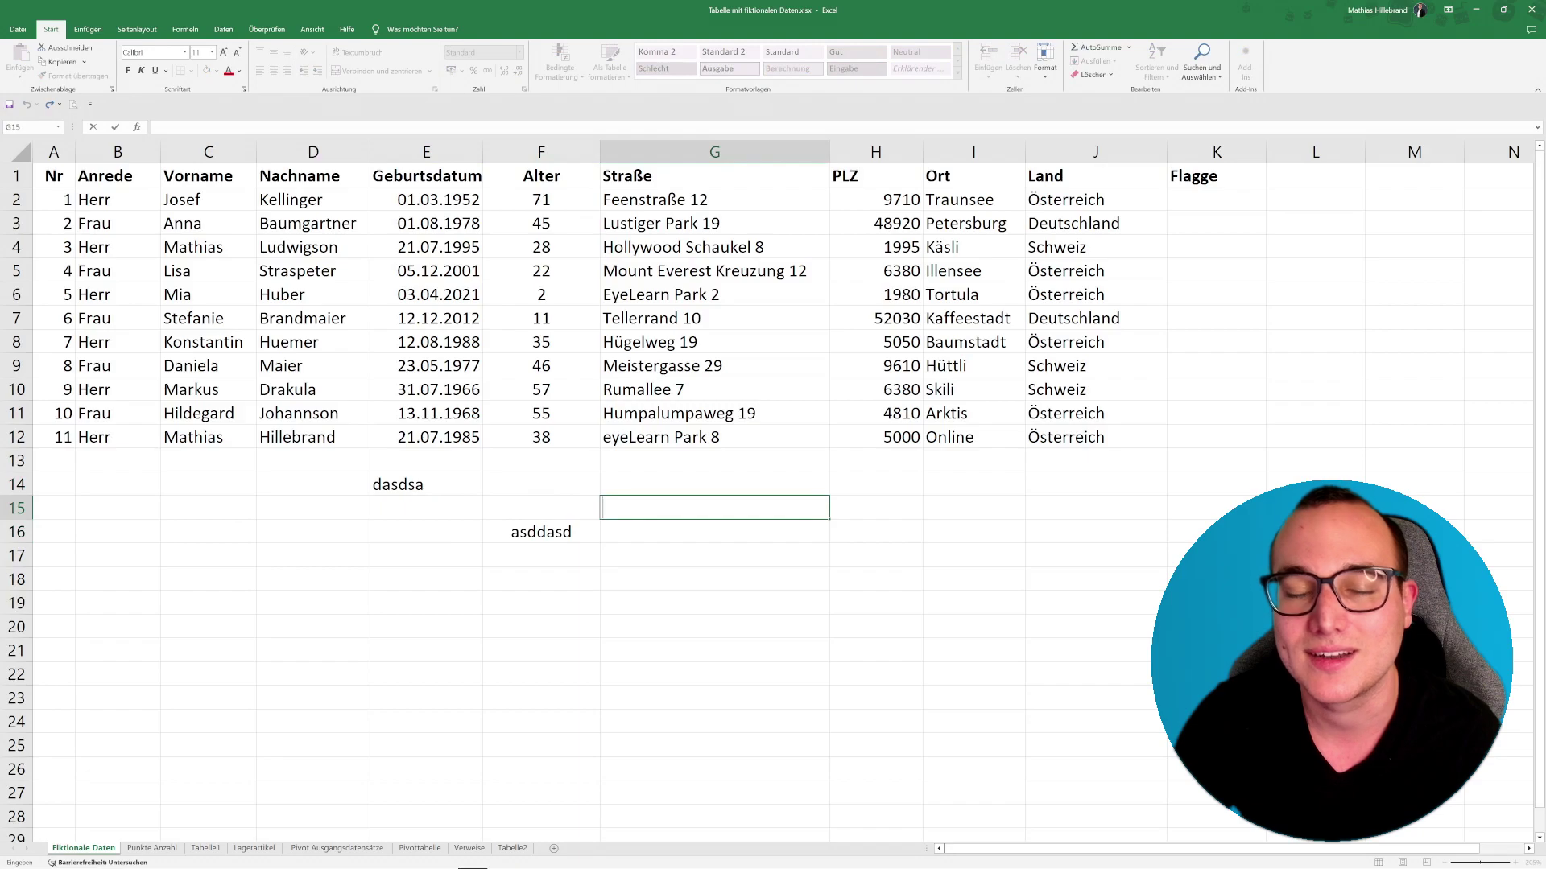
{"action": "left_click", "coordinate": [661, 546]}
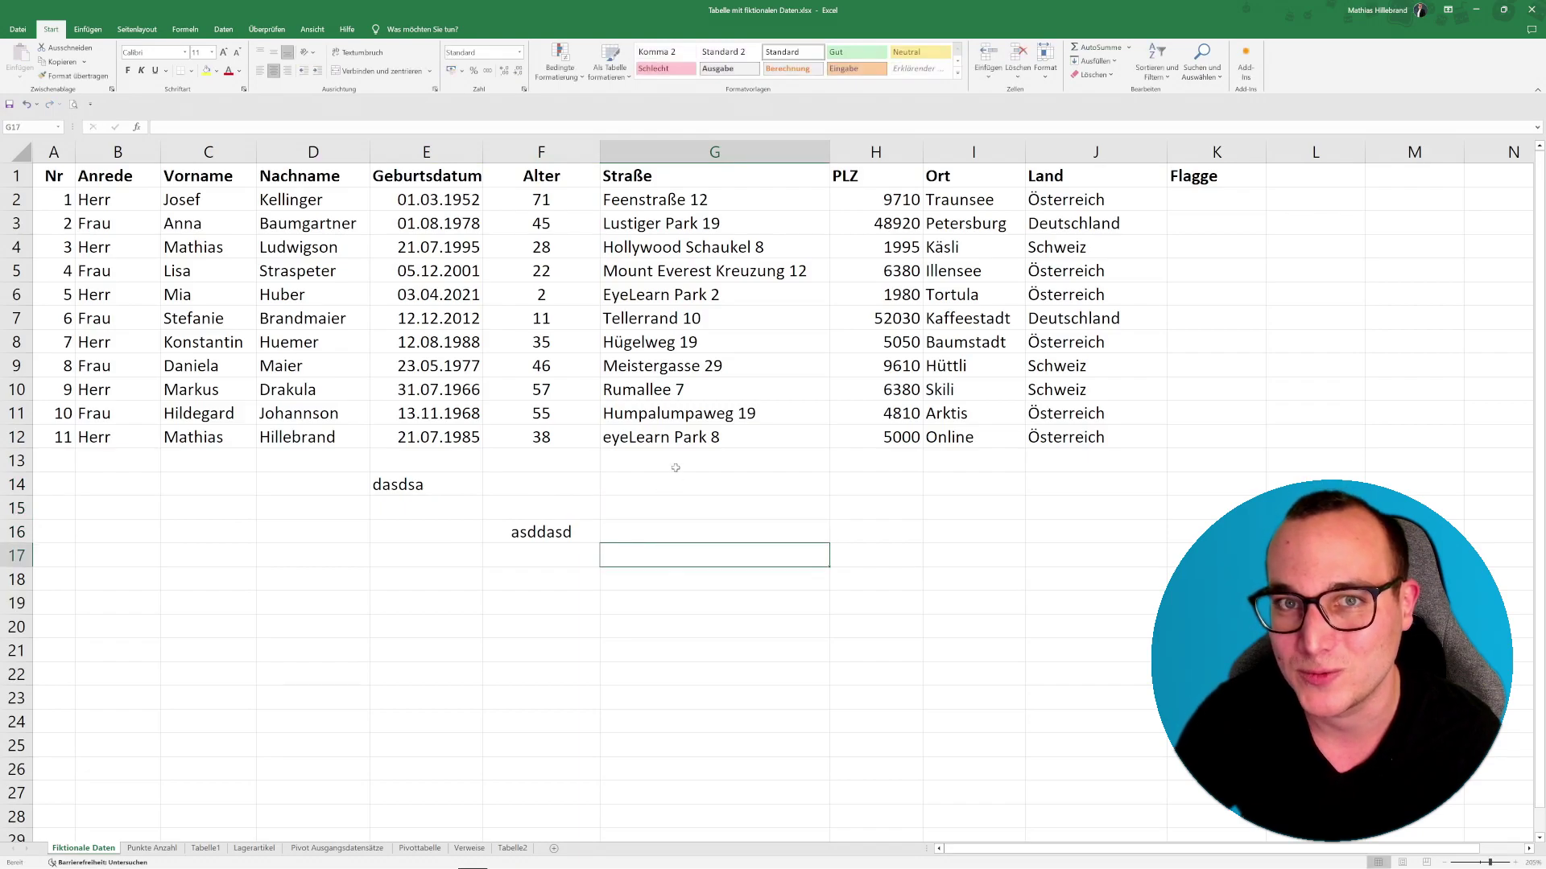